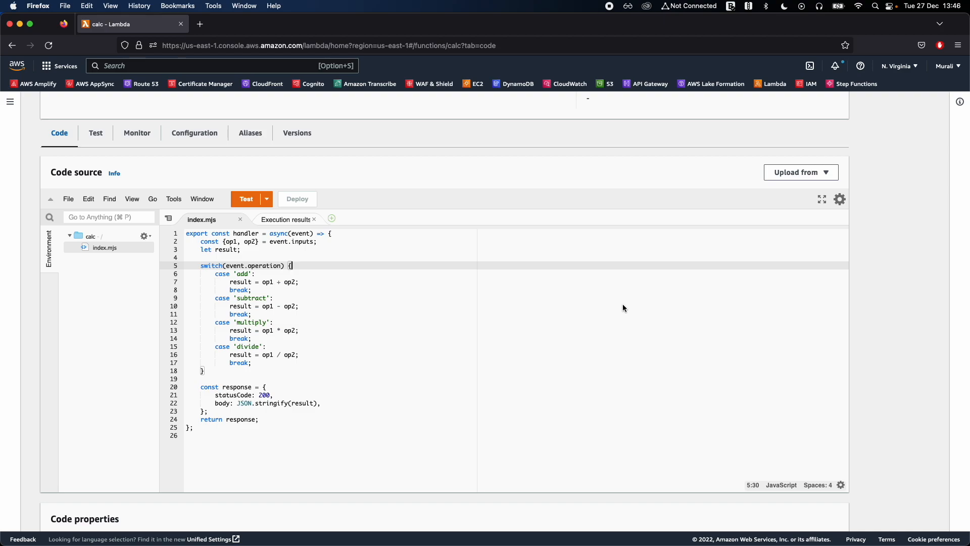
# Examine the switch on event.operation in index.mjs and how its cases calculate a result from op1 and op2.
pyautogui.click(275, 274)
pyautogui.doubleClick(261, 267)
pyautogui.click(309, 270)
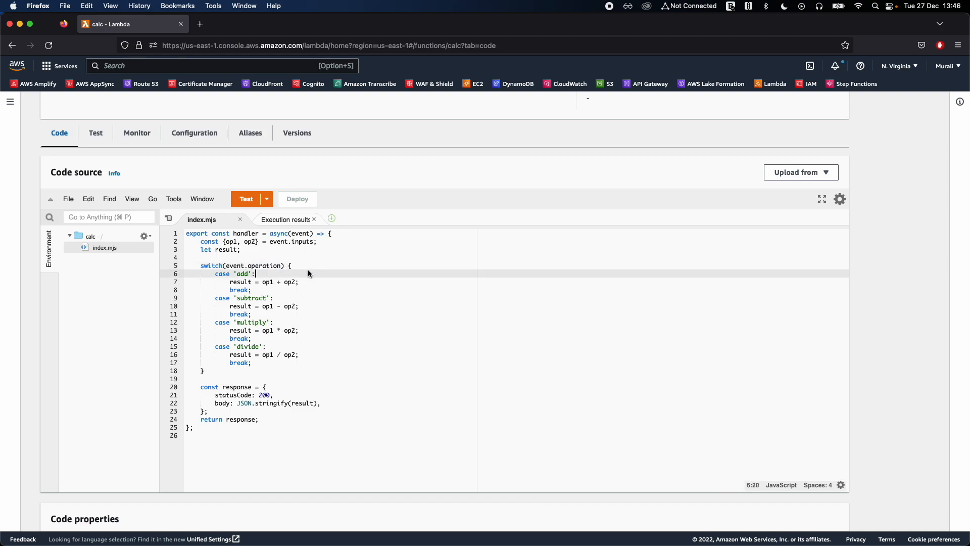
pyautogui.doubleClick(262, 267)
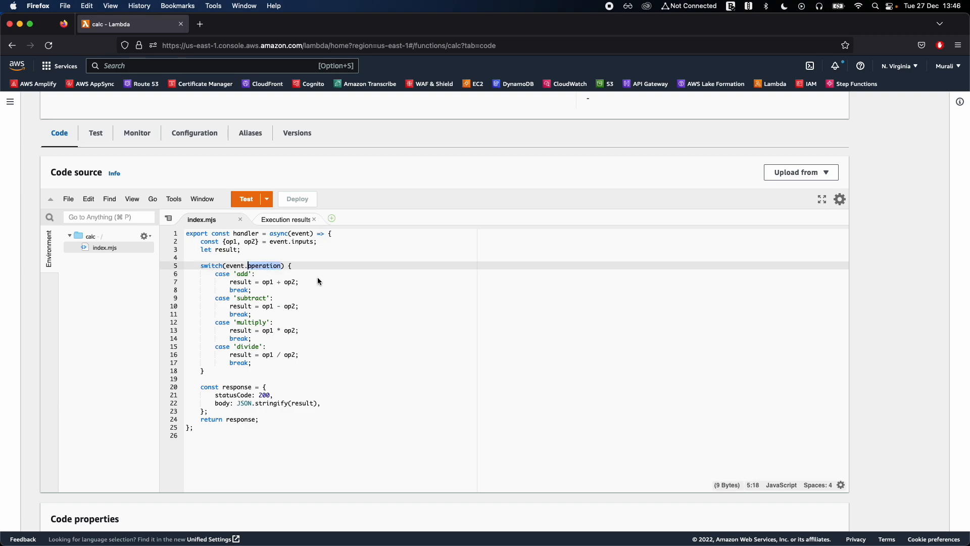
pyautogui.doubleClick(244, 275)
pyautogui.click(282, 282)
pyautogui.doubleClick(281, 280)
pyautogui.click(259, 283)
pyautogui.click(284, 283)
pyautogui.click(273, 283)
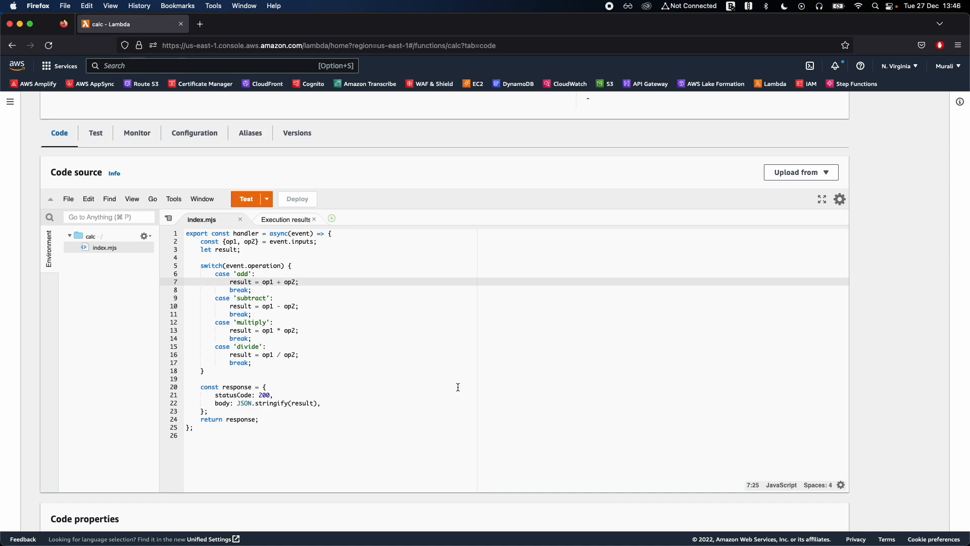
pyautogui.click(471, 356)
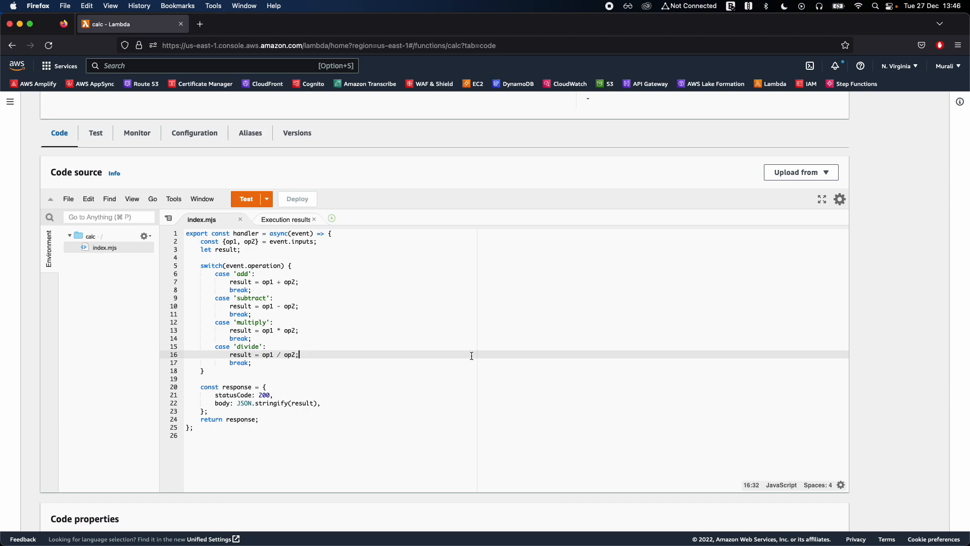
# Review the calc function's overview and recheck the operation value that its handler code switches on.
pyautogui.scroll(5, 471, 356)
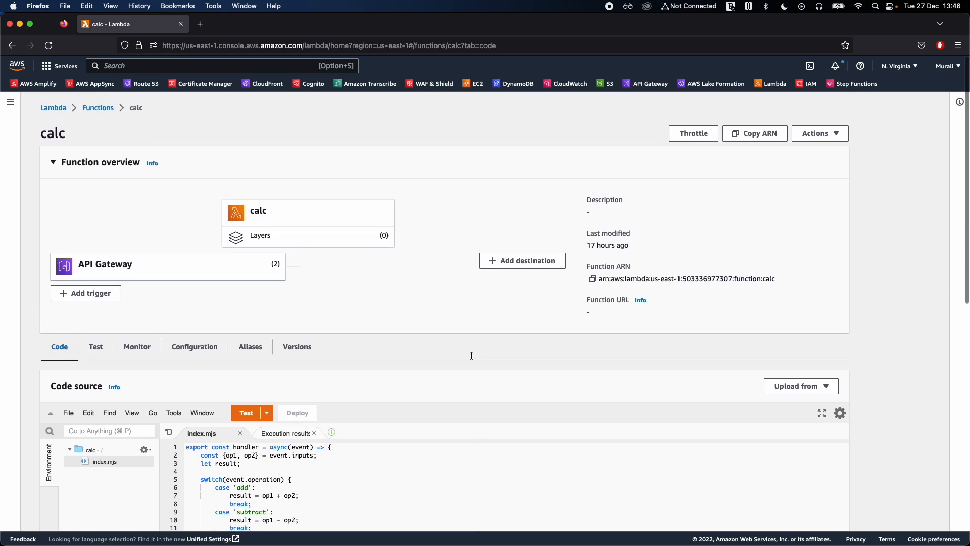
pyautogui.scroll(-5, 472, 355)
pyautogui.scroll(3, 474, 476)
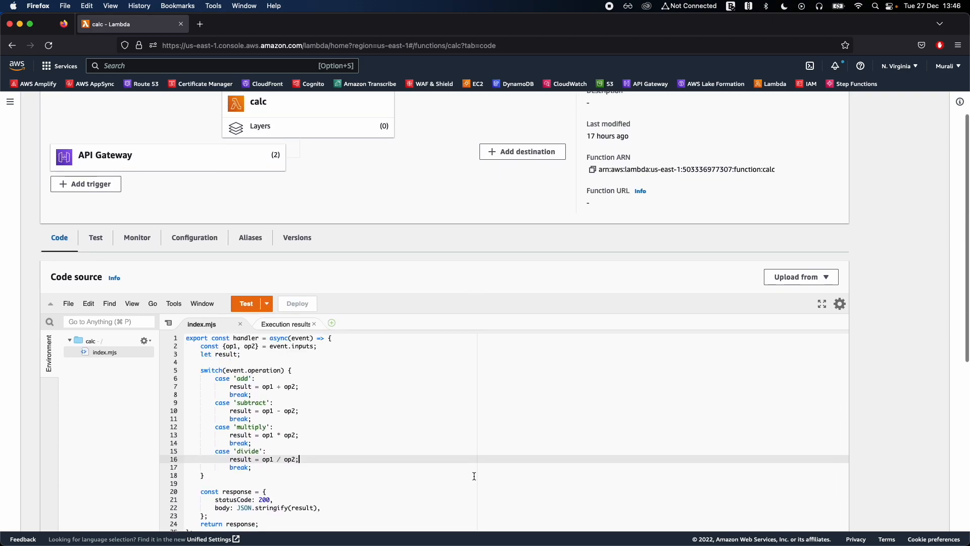
pyautogui.scroll(-2, 776, 308)
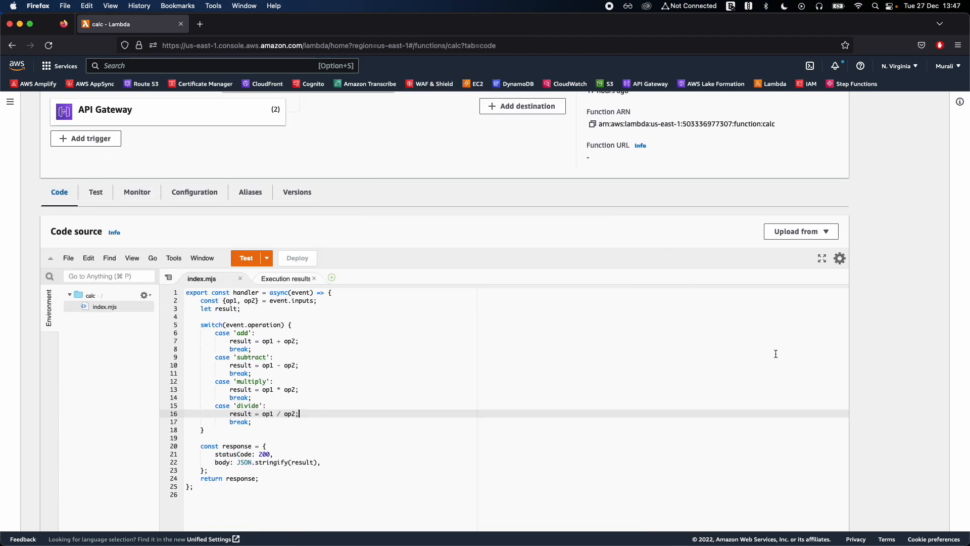
pyautogui.scroll(-3, 904, 269)
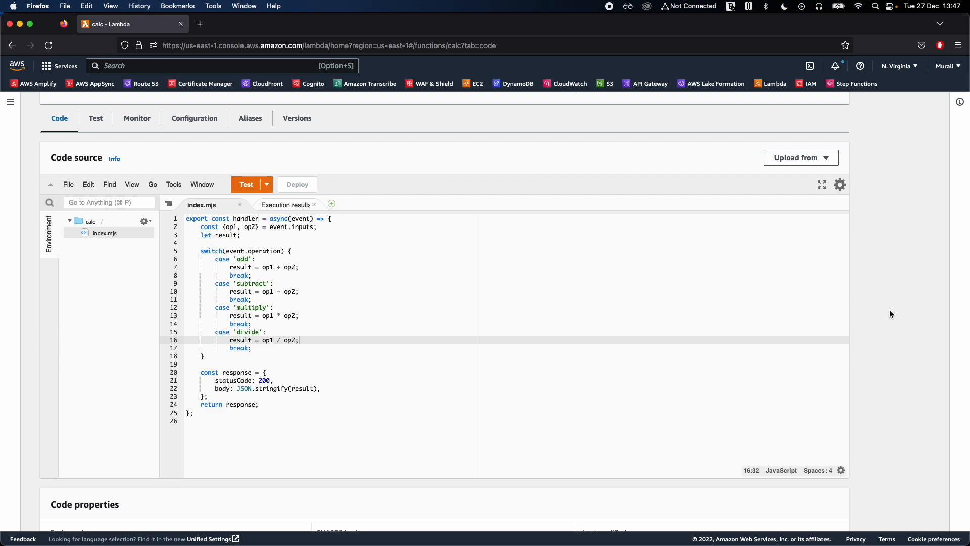
pyautogui.click(336, 253)
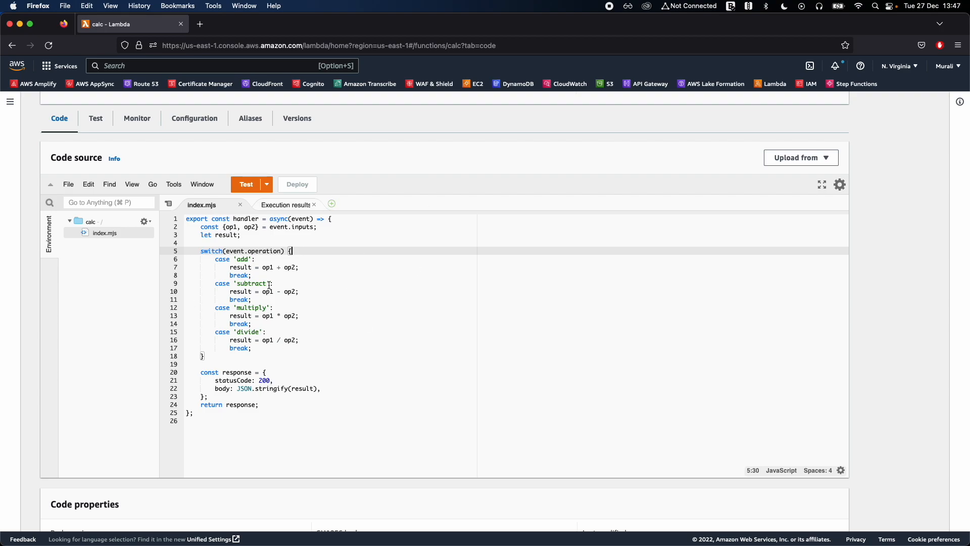
pyautogui.doubleClick(263, 251)
pyautogui.click(304, 250)
pyautogui.click(319, 305)
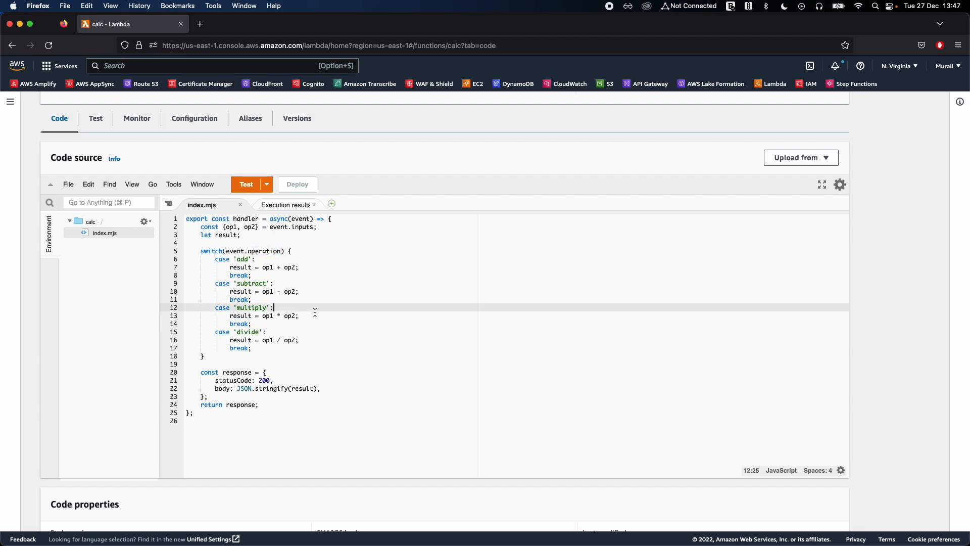
pyautogui.rightClick(644, 89)
pyautogui.click(567, 120)
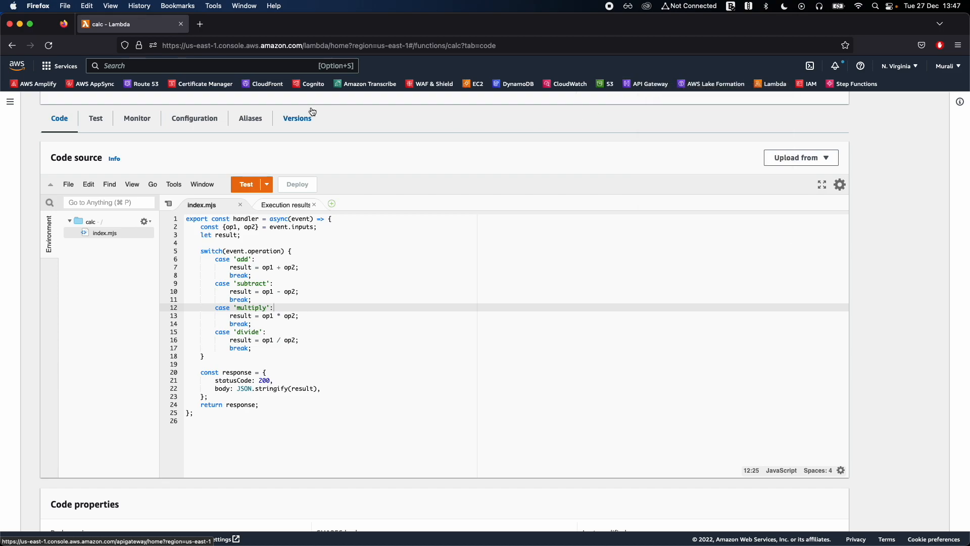
pyautogui.click(217, 67)
pyautogui.write('api ga')
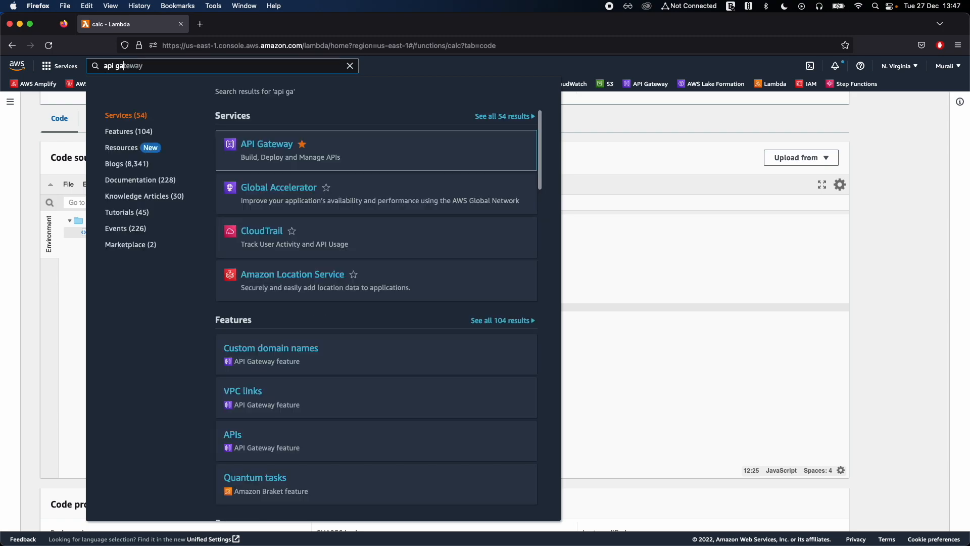
pyautogui.press('super+a')
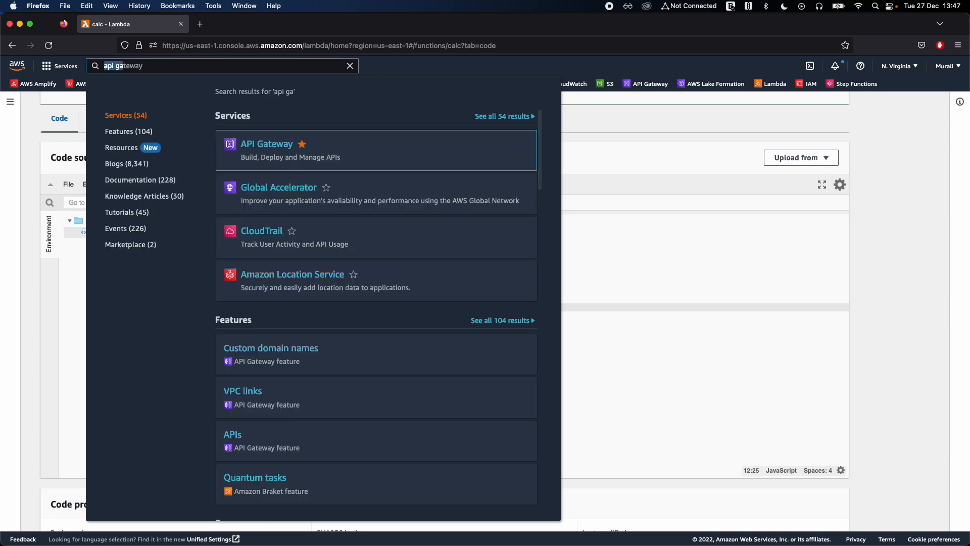
pyautogui.press('BackSpace')
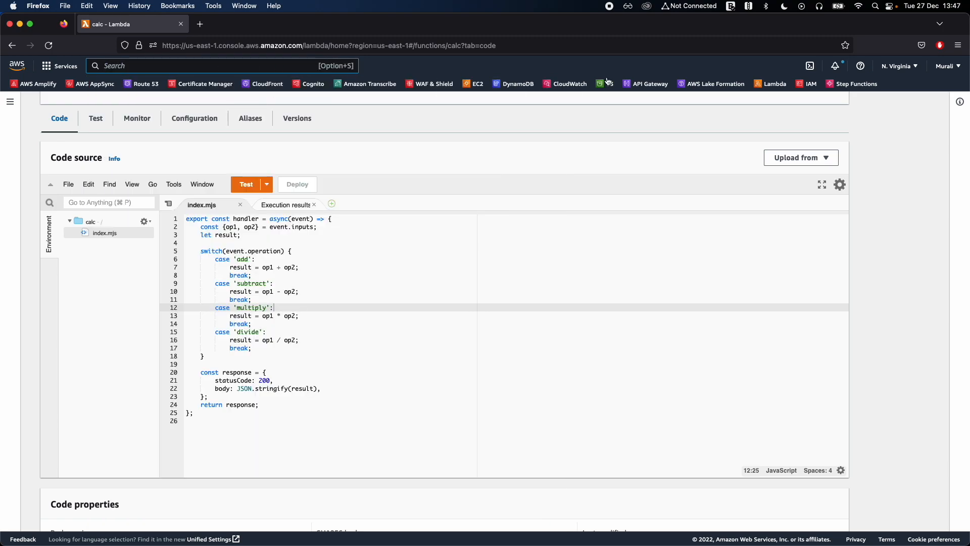
# Go to API Gateway and open the method request settings of the /math/{operation} POST method in rest-api-series.
pyautogui.click(645, 85)
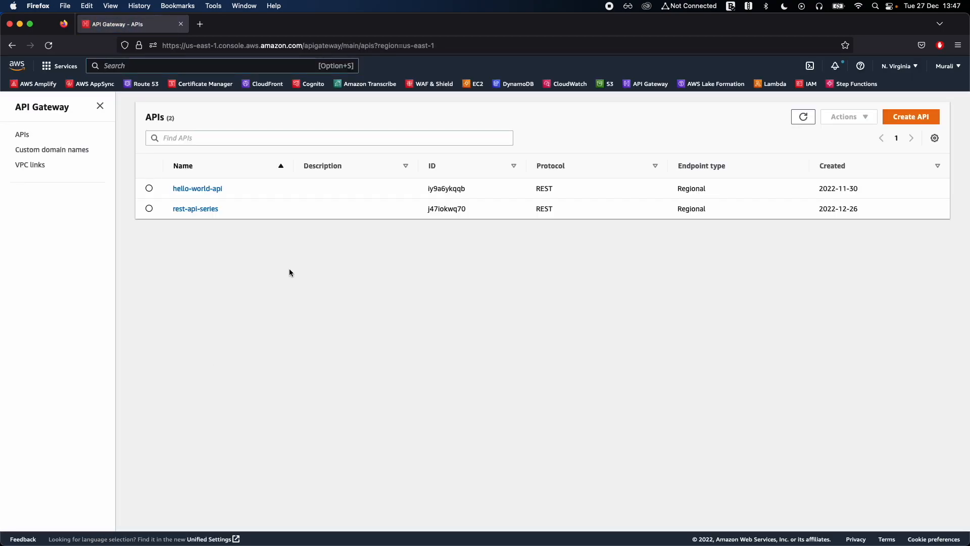
pyautogui.click(196, 211)
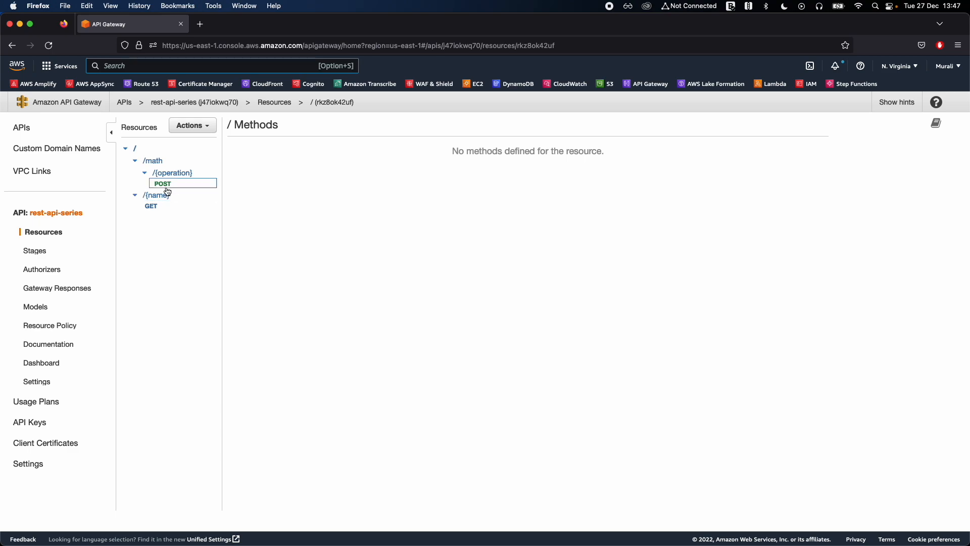
pyautogui.click(171, 187)
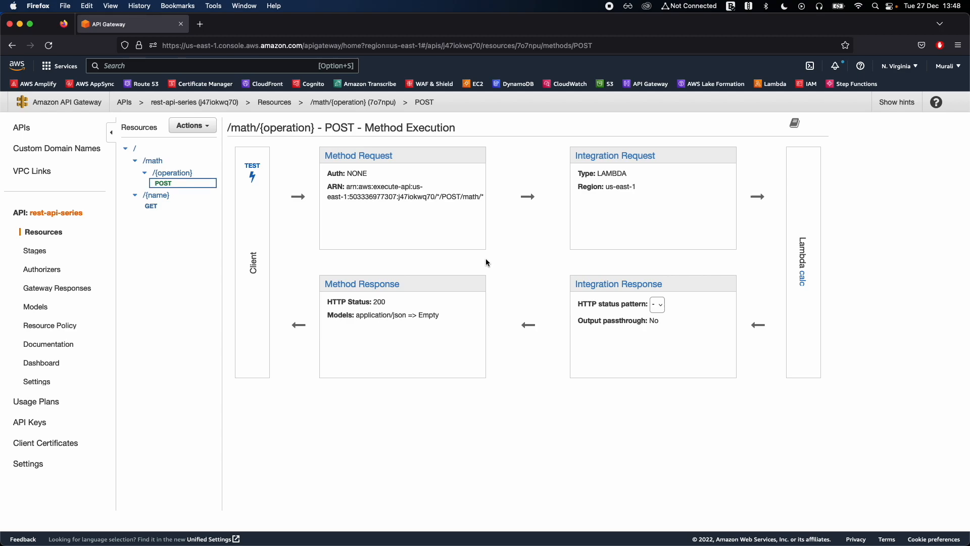
pyautogui.click(370, 158)
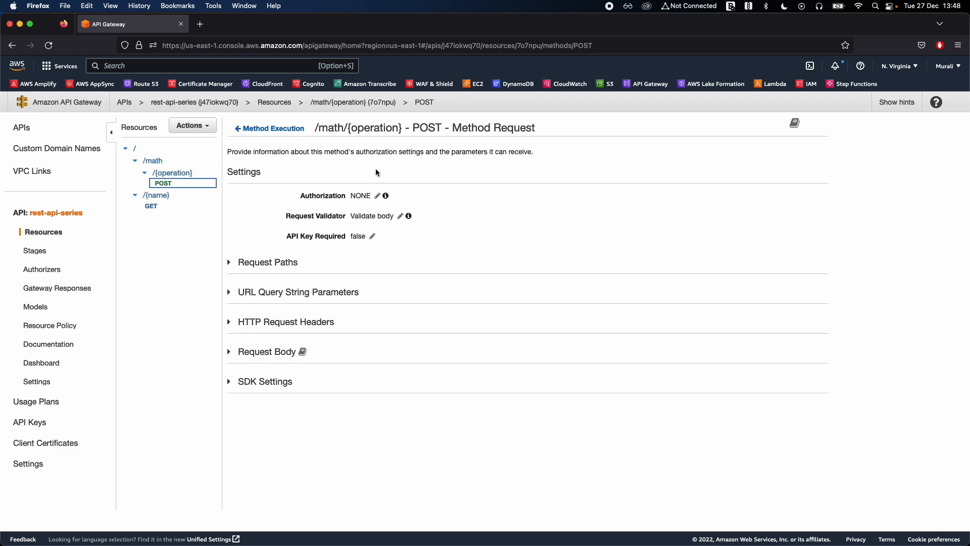
pyautogui.doubleClick(246, 172)
pyautogui.moveTo(346, 130); pyautogui.dragTo(536, 130)
pyautogui.click(550, 131)
# Set the POST method's request validator to Validate body and save the setting.
pyautogui.click(400, 216)
pyautogui.click(411, 216)
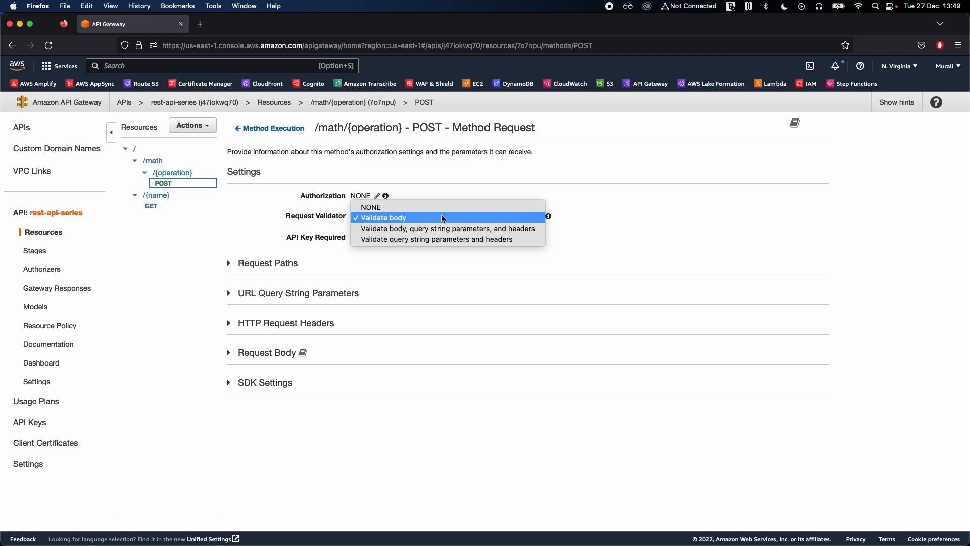
pyautogui.click(407, 219)
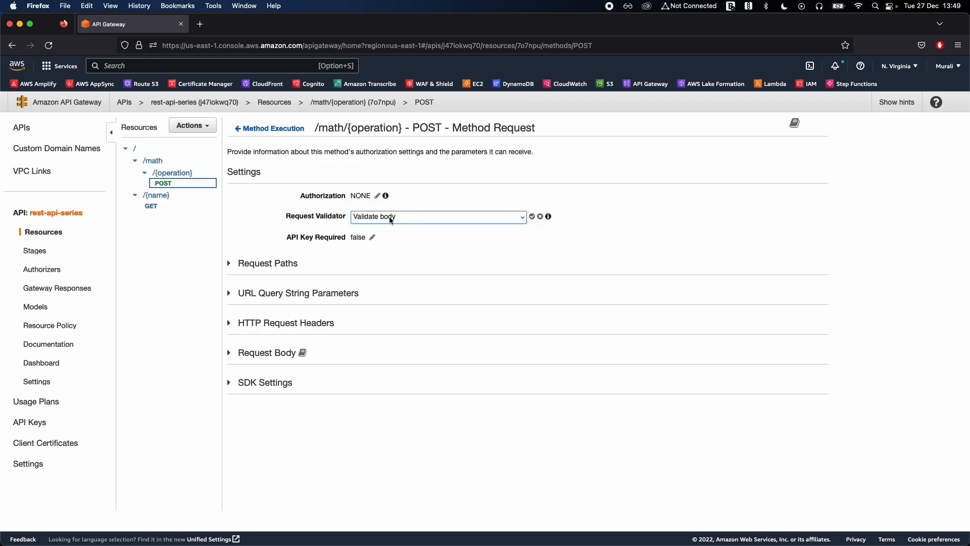
pyautogui.click(533, 217)
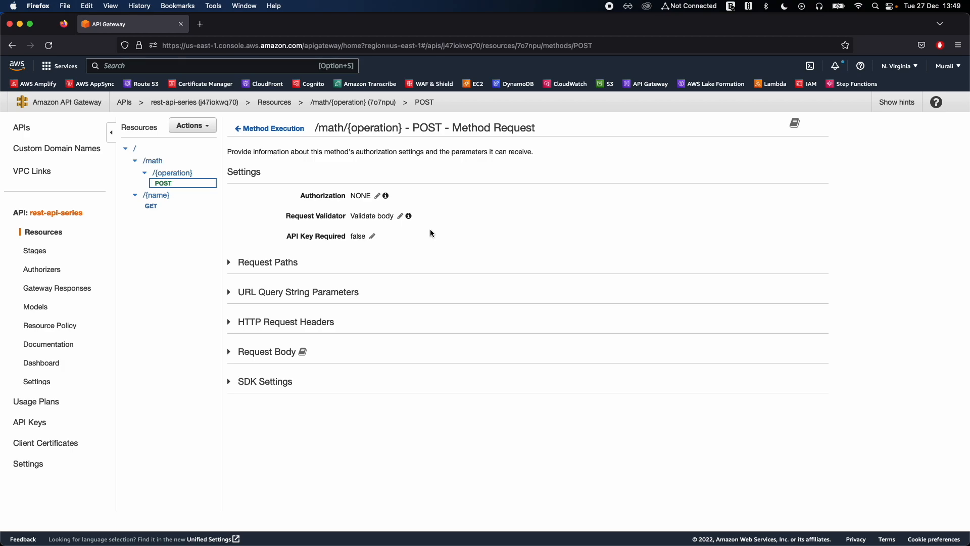
pyautogui.click(401, 217)
pyautogui.click(382, 217)
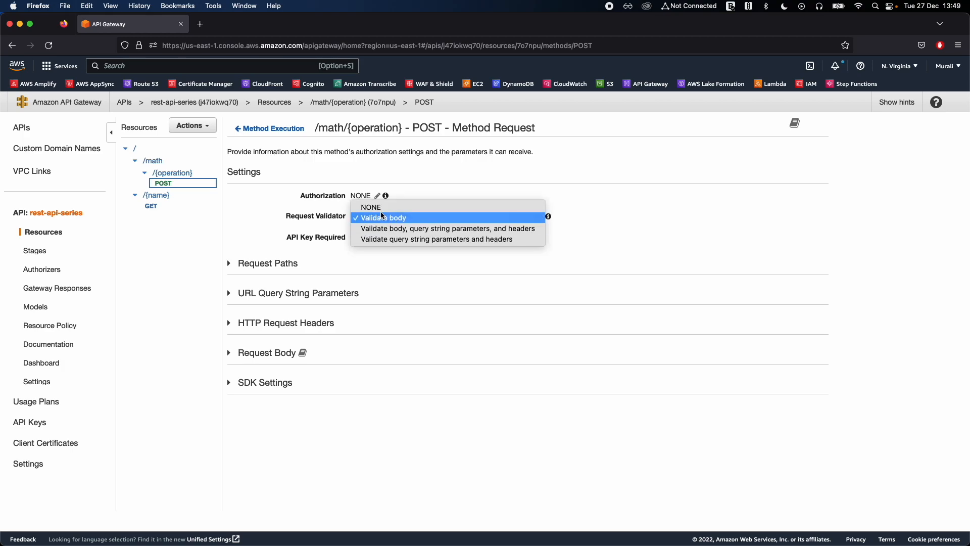
pyautogui.click(383, 213)
pyautogui.click(383, 216)
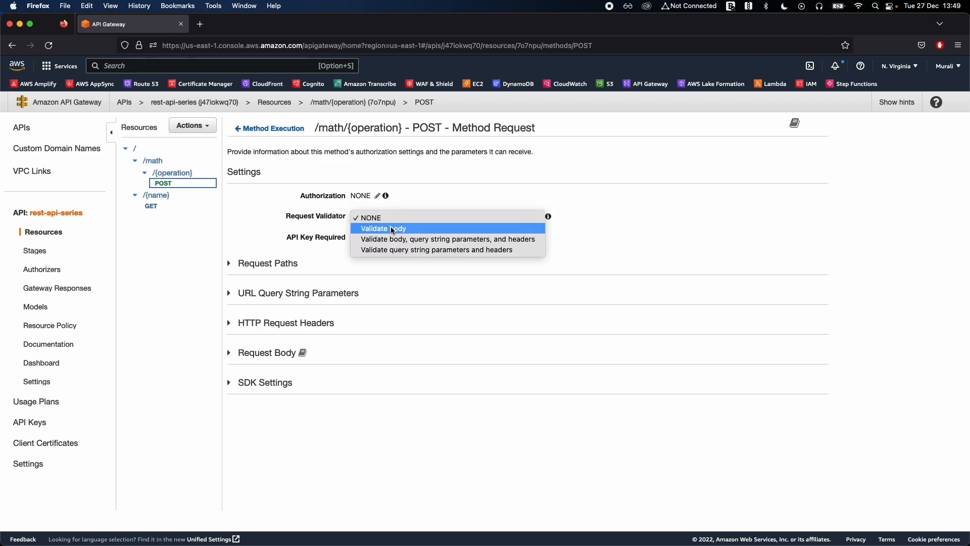
pyautogui.click(394, 230)
pyautogui.click(532, 216)
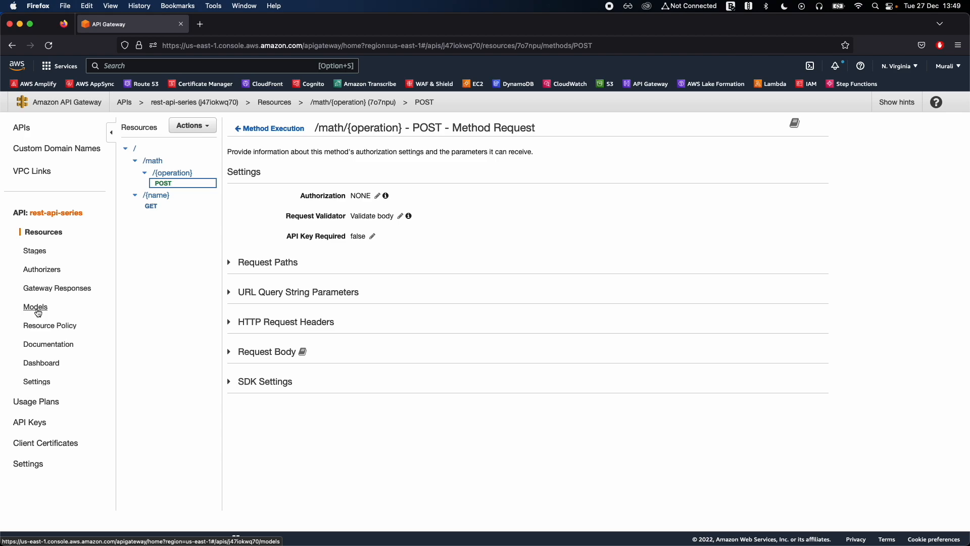
# Start a new model for rest-api-series named CalcValidatorModel with content type application/json.
pyautogui.press('super+equal')
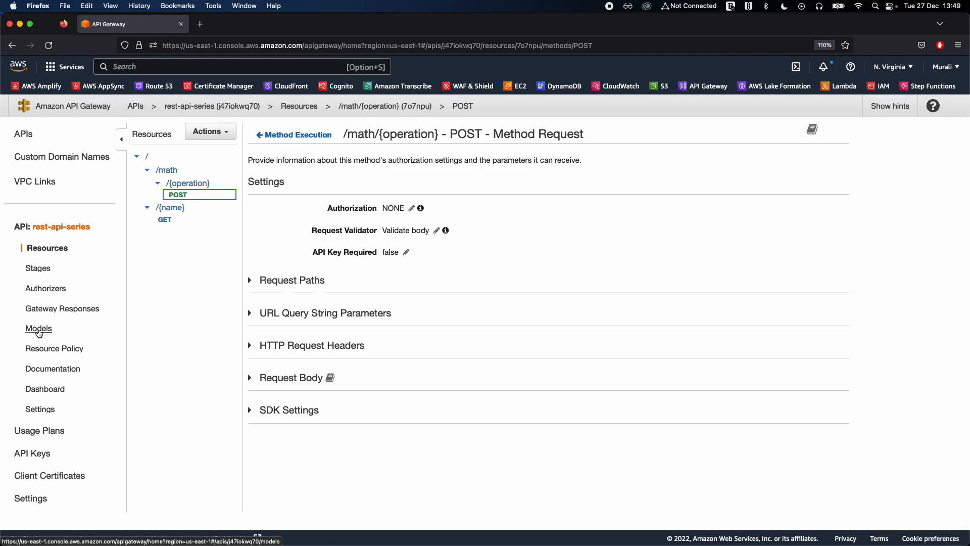
pyautogui.click(41, 333)
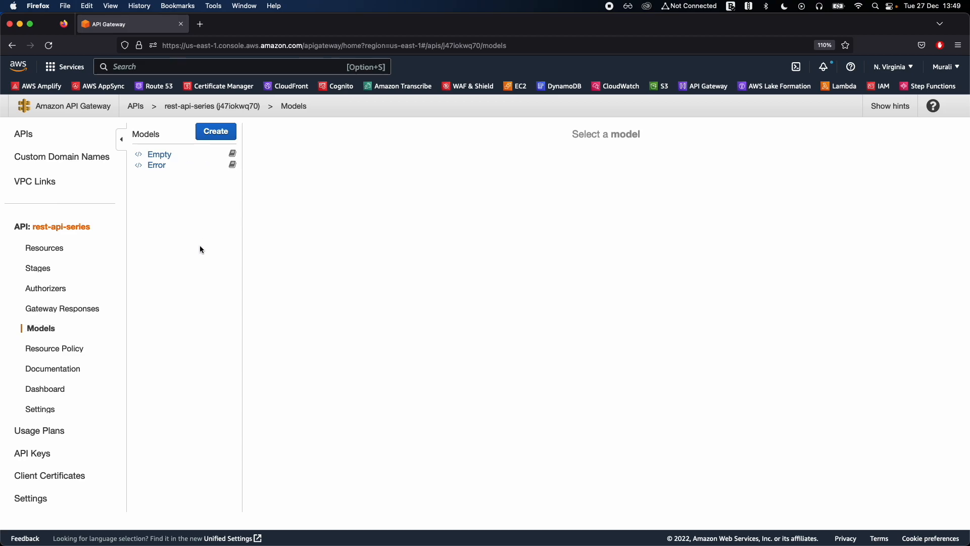
pyautogui.click(212, 137)
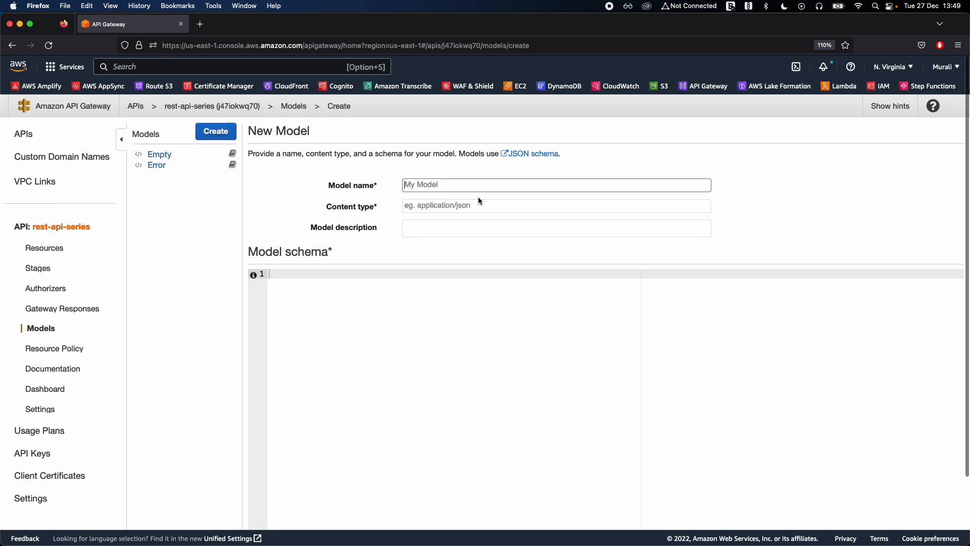
pyautogui.write('Calc')
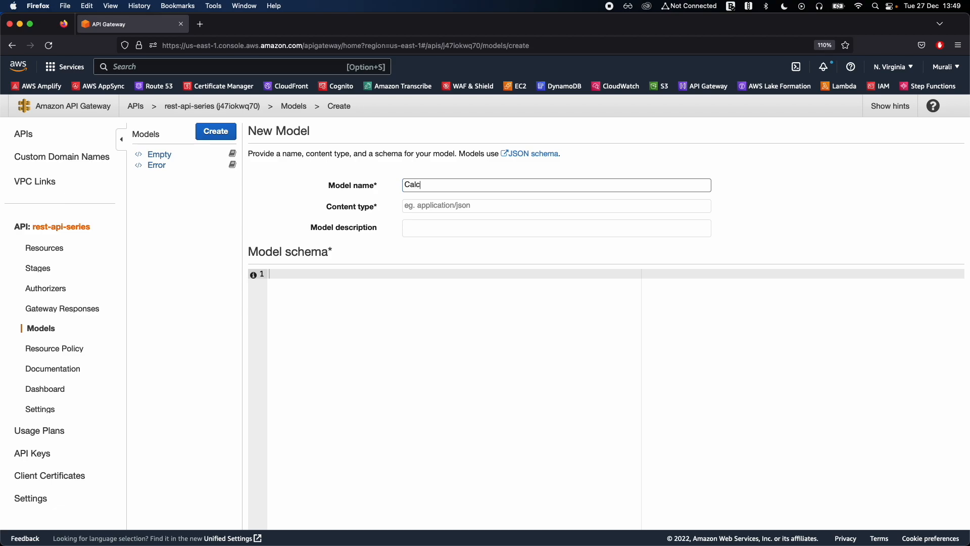
pyautogui.write('ValidatorModel')
pyautogui.click(461, 206)
pyautogui.write('application/json')
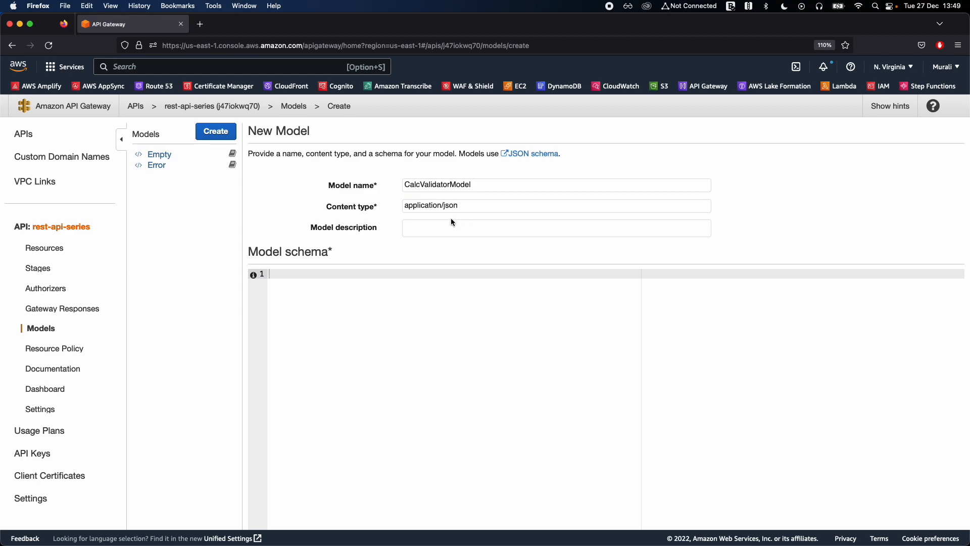
# Reuse the model name to fill in the model description as "Calc Validator Model".
pyautogui.doubleClick(443, 185)
pyautogui.press('super+c')
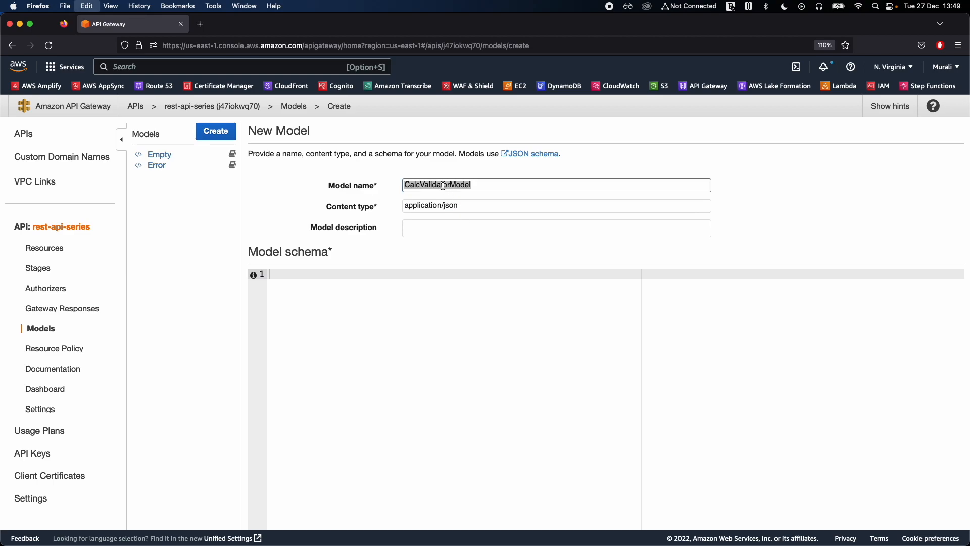
pyautogui.click(481, 230)
pyautogui.press('super+v')
pyautogui.click(422, 226)
pyautogui.click(453, 226)
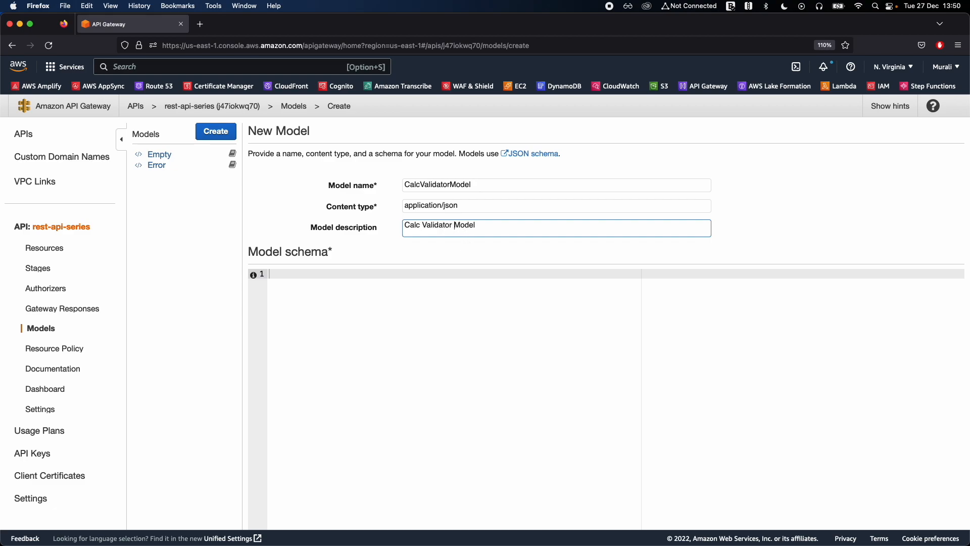
# Paste the prepared JSON schema titled "Calculator Validator Model" into the model schema, defining num1 and num2 as required numbers.
pyautogui.click(504, 296)
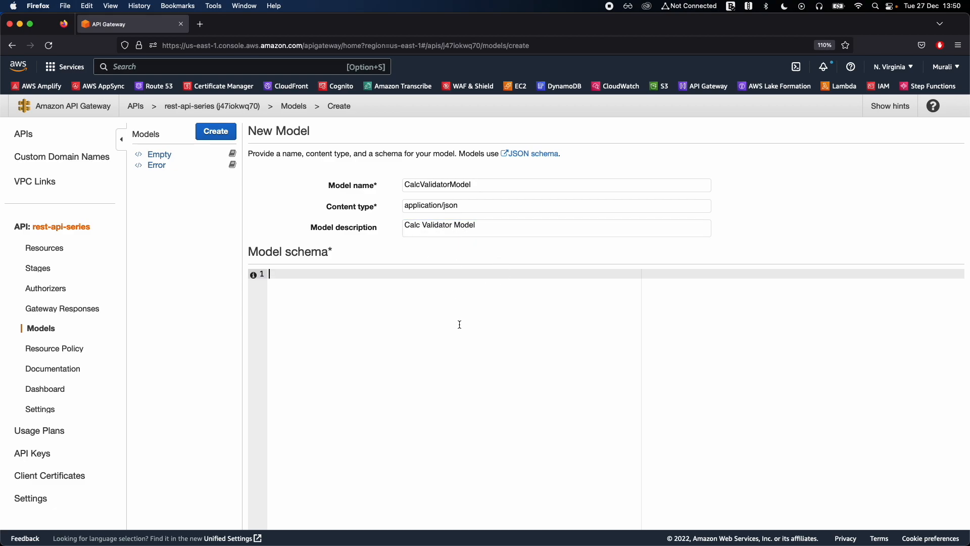
pyautogui.press('super+Tab')
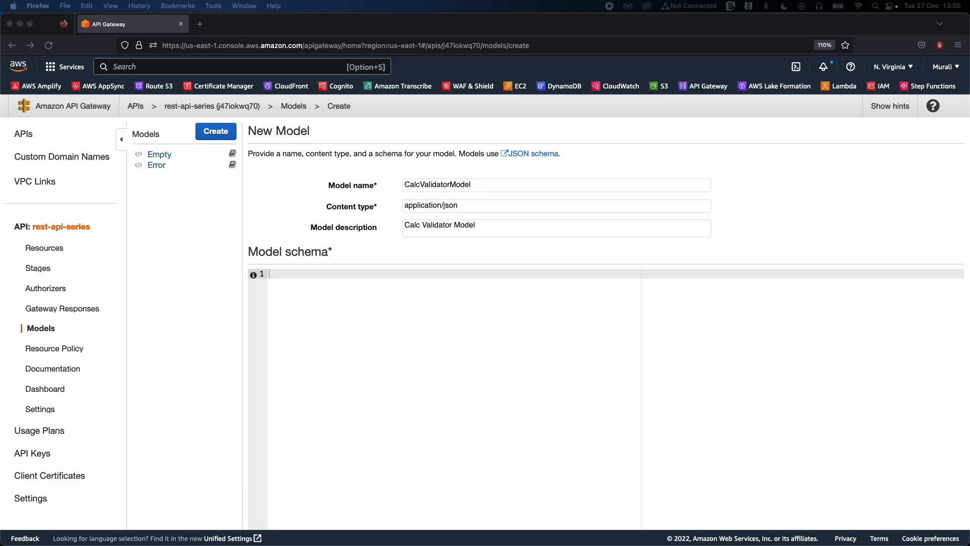
pyautogui.press('super+Tab')
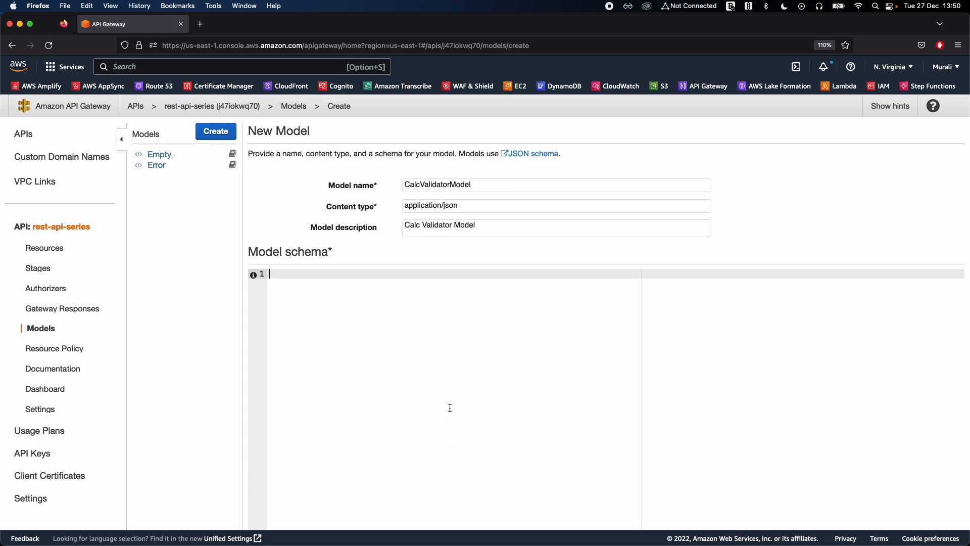
pyautogui.press('super+v')
pyautogui.doubleClick(269, 253)
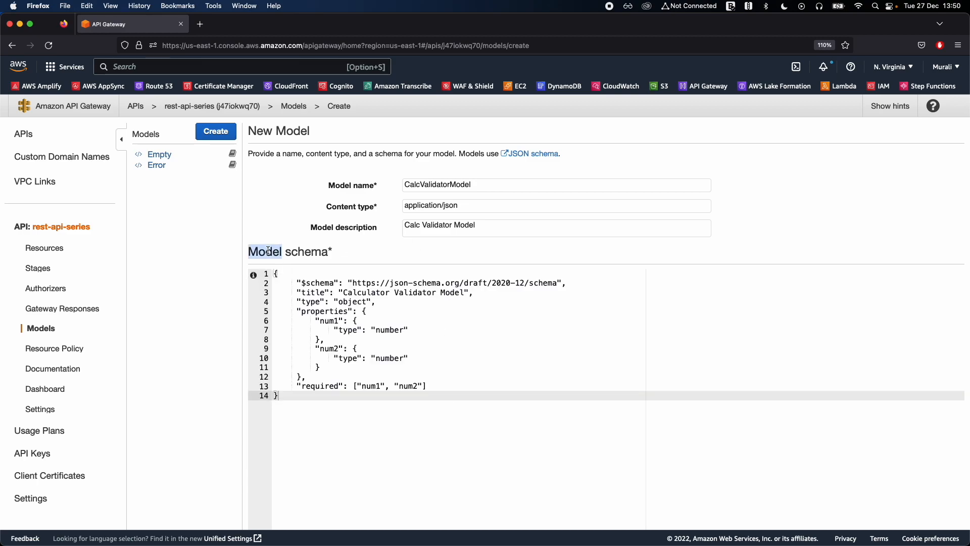
pyautogui.click(419, 352)
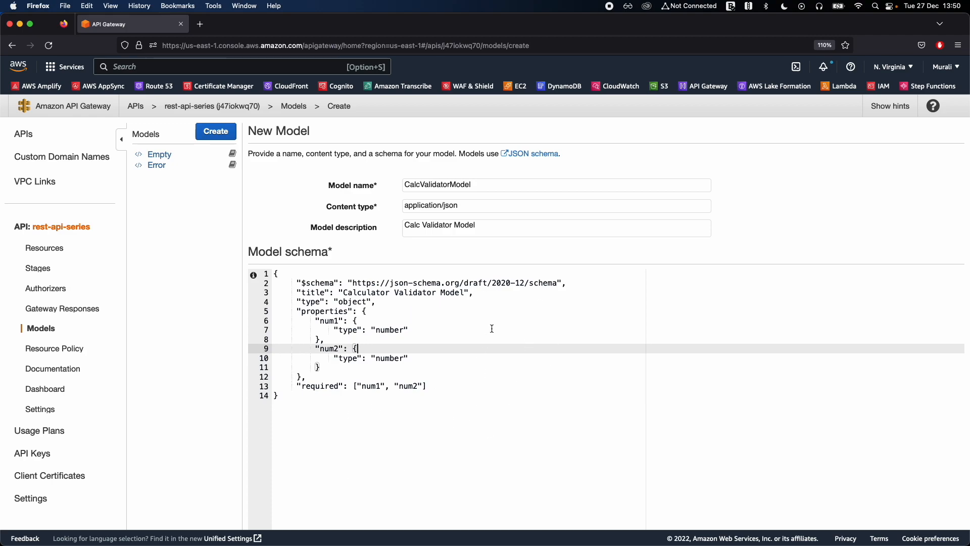
# Review the schema's num1 and num2 properties, their number types and the required list.
pyautogui.click(357, 321)
pyautogui.doubleClick(329, 320)
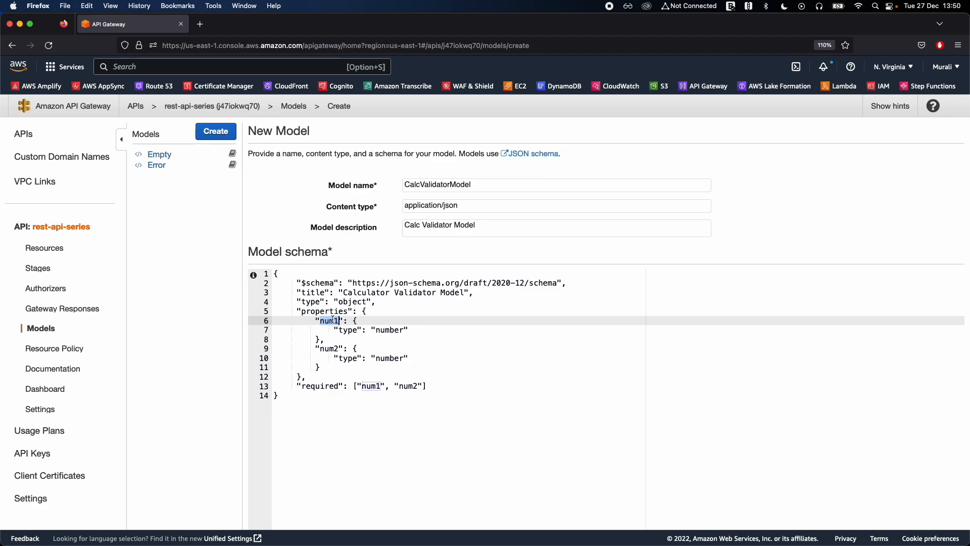
pyautogui.doubleClick(330, 349)
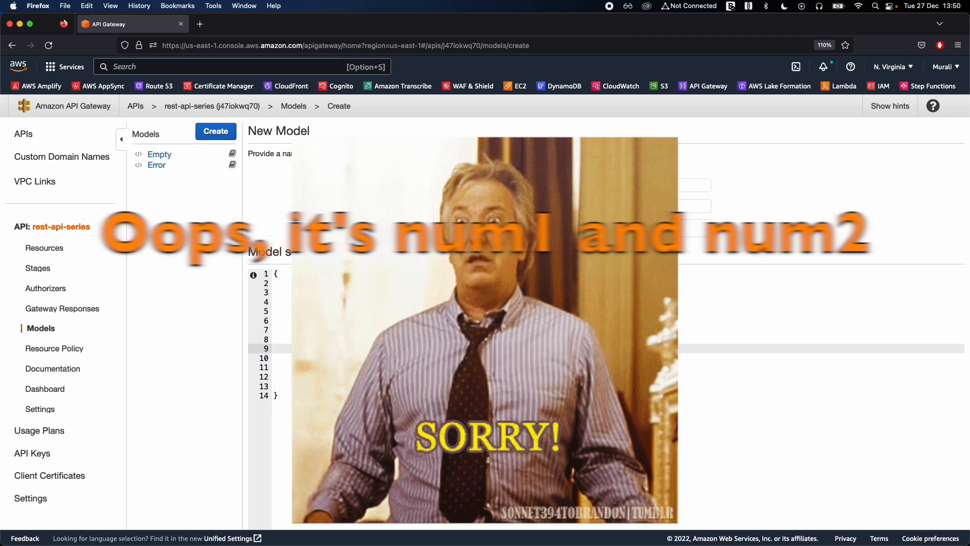
pyautogui.doubleClick(324, 387)
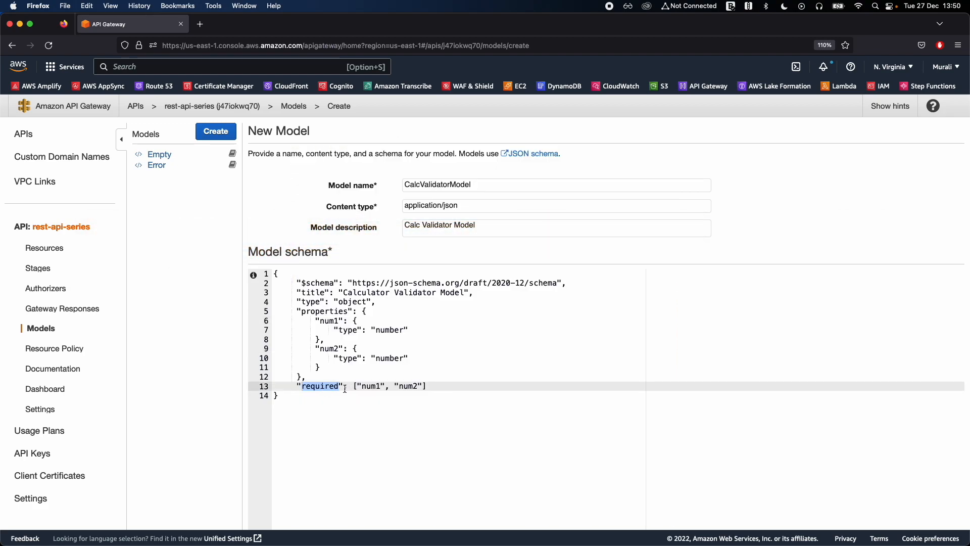
pyautogui.doubleClick(371, 387)
pyautogui.click(409, 386)
pyautogui.click(449, 385)
pyautogui.doubleClick(372, 387)
pyautogui.doubleClick(409, 387)
pyautogui.doubleClick(318, 387)
pyautogui.doubleClick(319, 312)
pyautogui.doubleClick(328, 321)
pyautogui.doubleClick(325, 358)
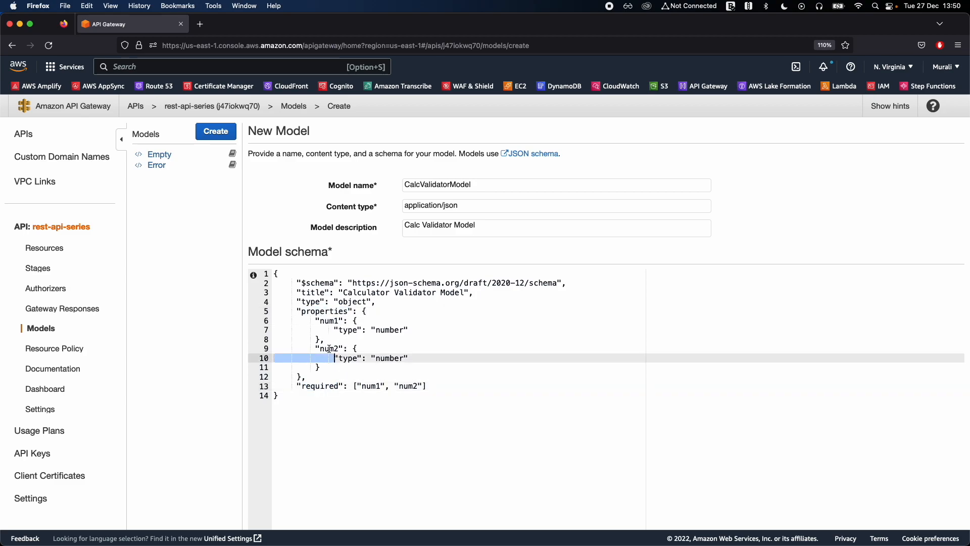
pyautogui.doubleClick(393, 330)
pyautogui.doubleClick(390, 359)
pyautogui.click(455, 358)
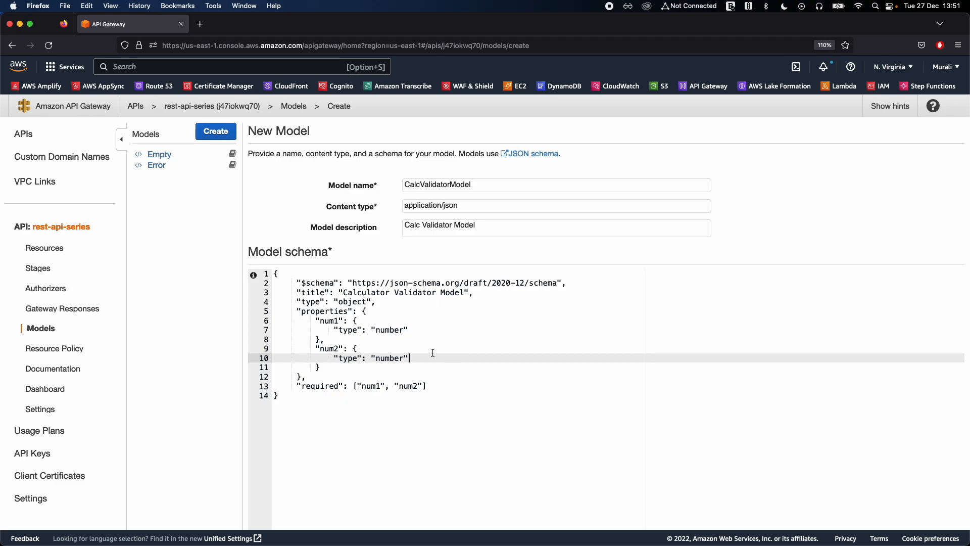
pyautogui.click(404, 330)
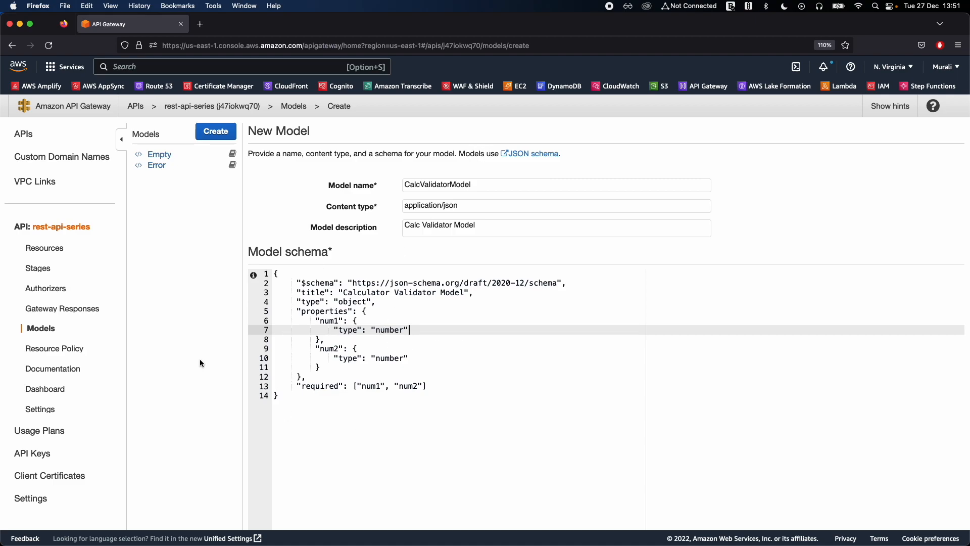
# Check the whole schema once more and create the CalcValidatorModel model.
pyautogui.scroll(-3, 205, 355)
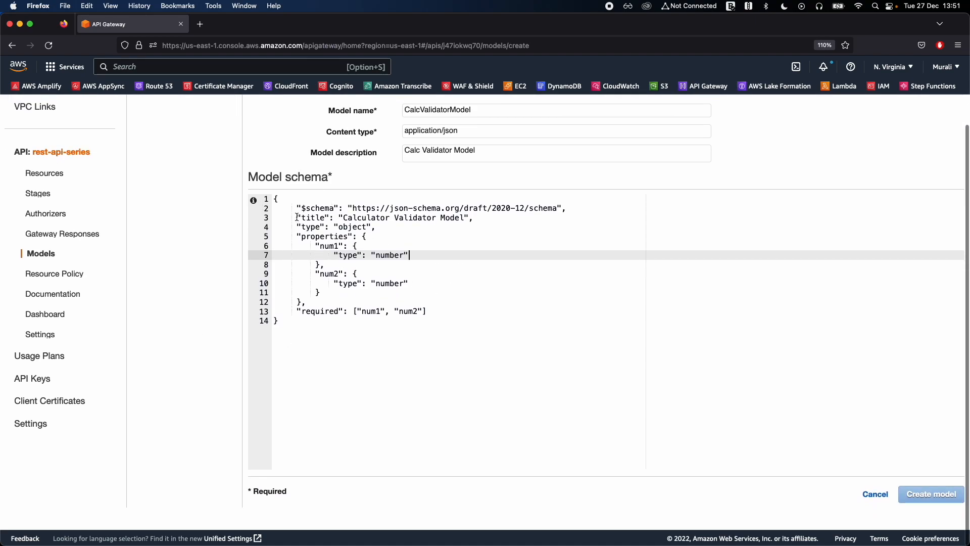
pyautogui.click(290, 202)
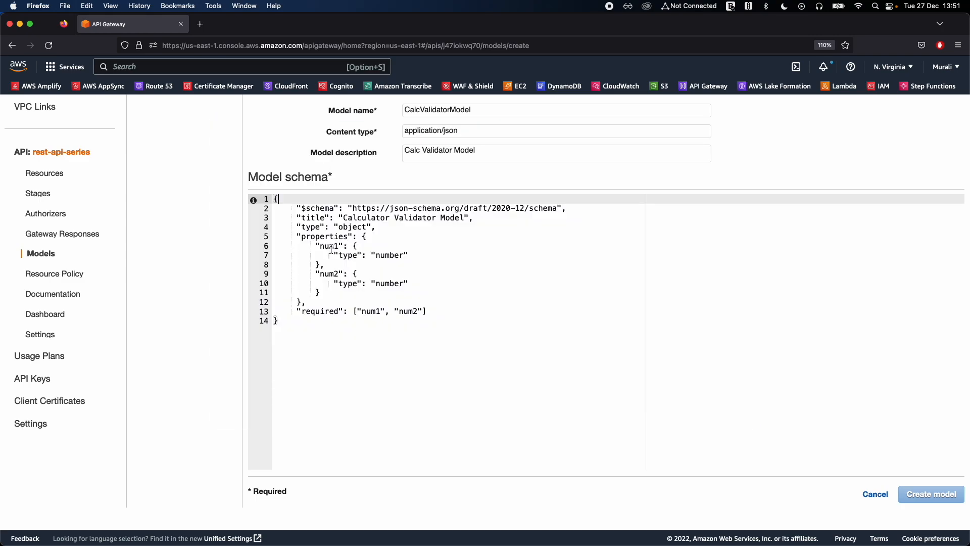
pyautogui.click(427, 284)
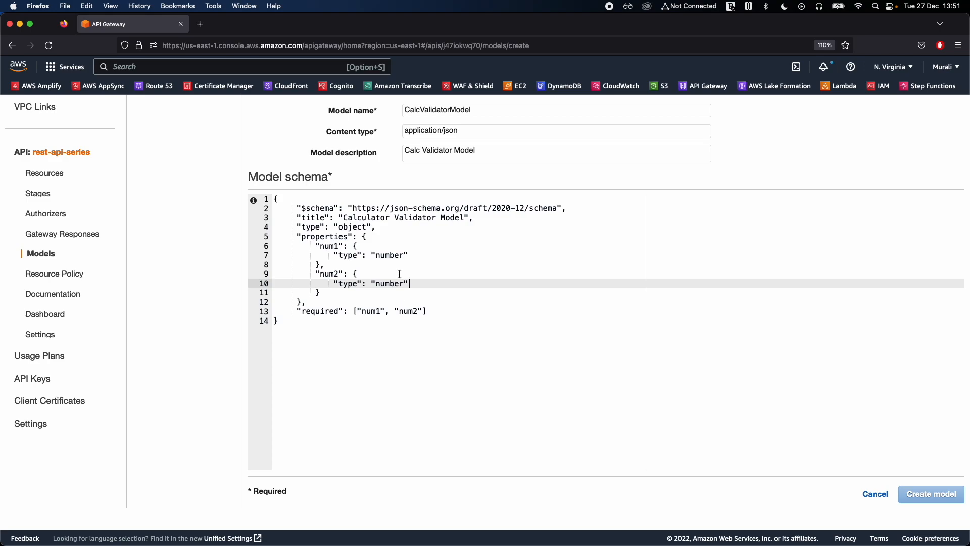
pyautogui.click(427, 263)
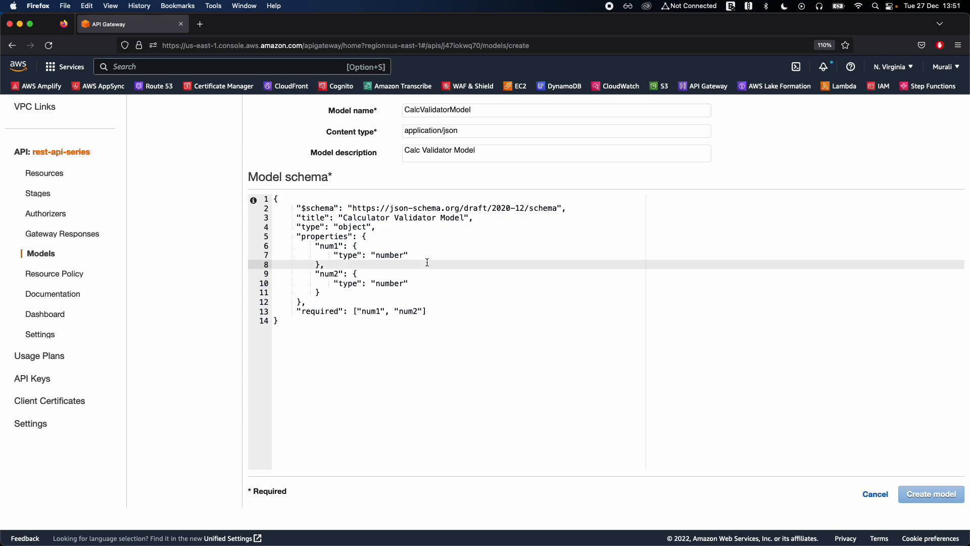
pyautogui.click(259, 199)
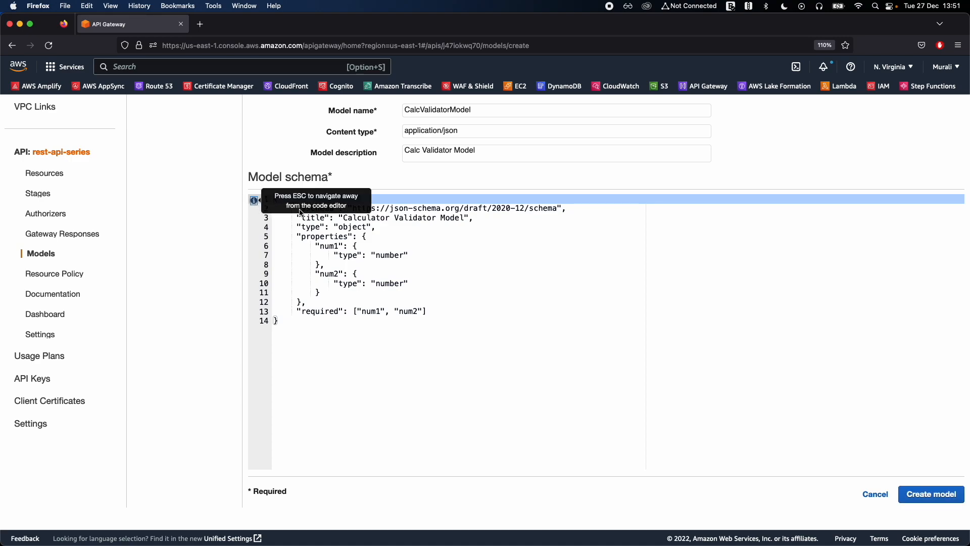
pyautogui.click(362, 321)
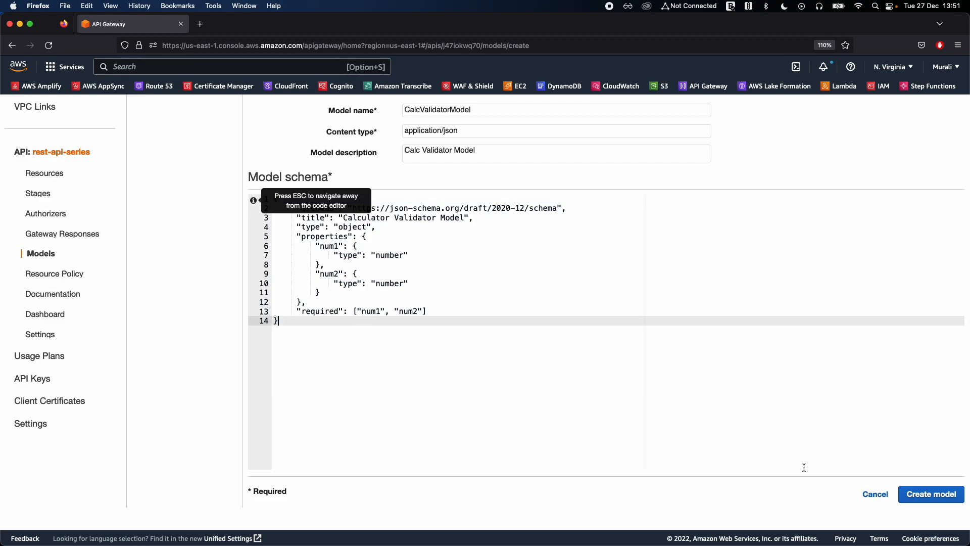
pyautogui.click(923, 501)
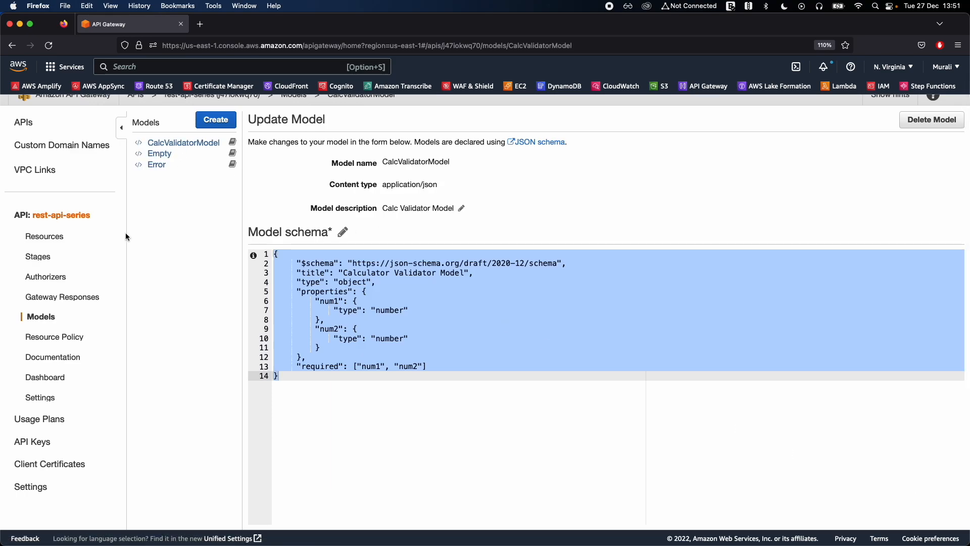
# Open the method request settings of the POST method under /math/{operation}.
pyautogui.click(47, 239)
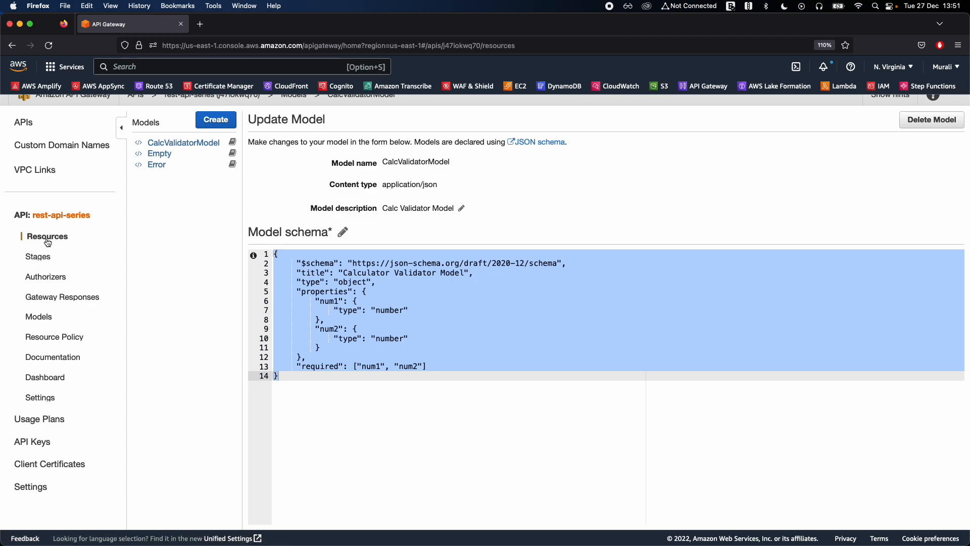
pyautogui.click(178, 195)
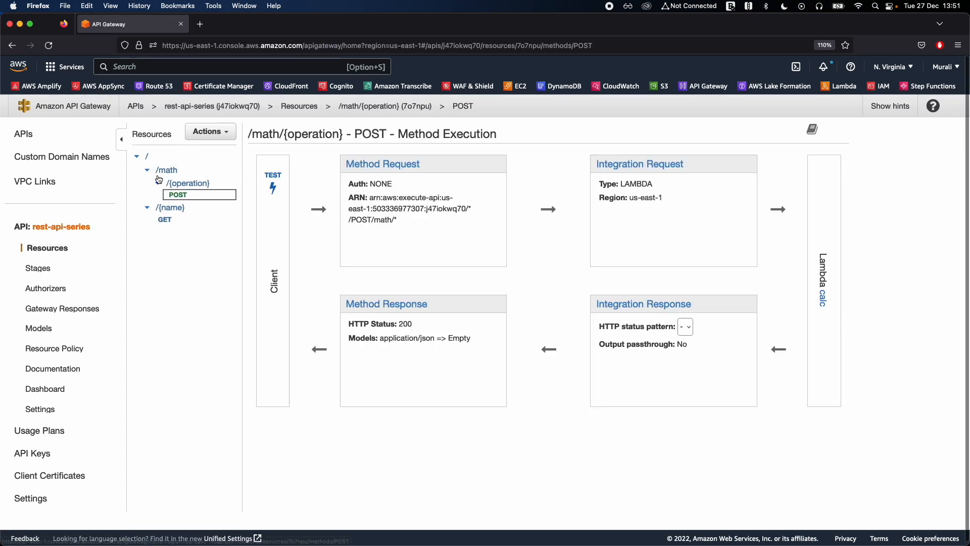
pyautogui.click(401, 172)
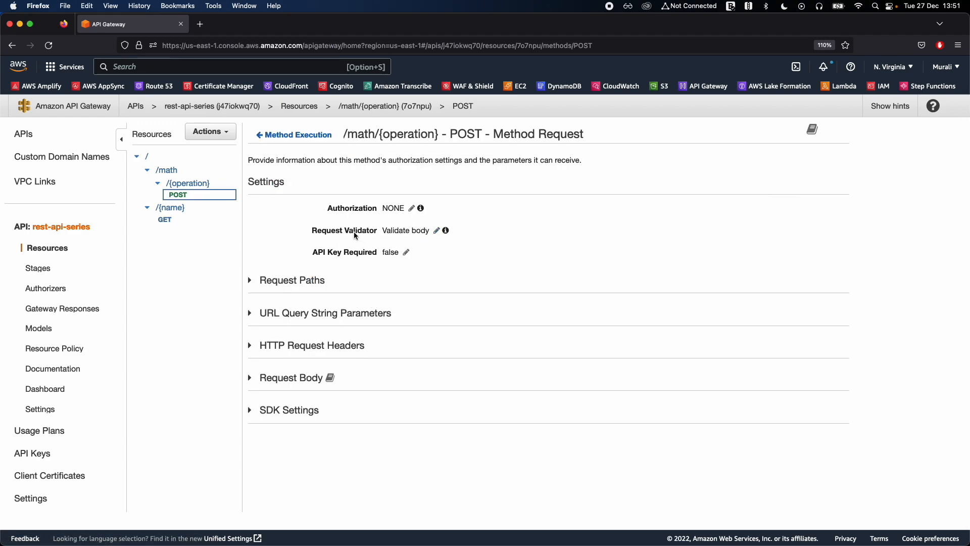
# Reselect Validate body as the request validator, save it, and expand the Request Body section.
pyautogui.click(437, 231)
pyautogui.click(436, 231)
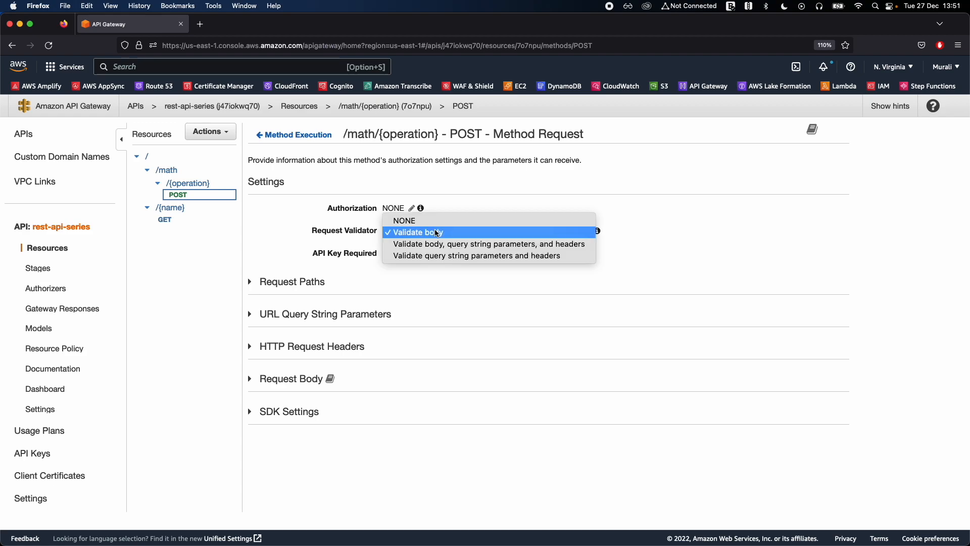
pyautogui.click(450, 232)
pyautogui.click(580, 231)
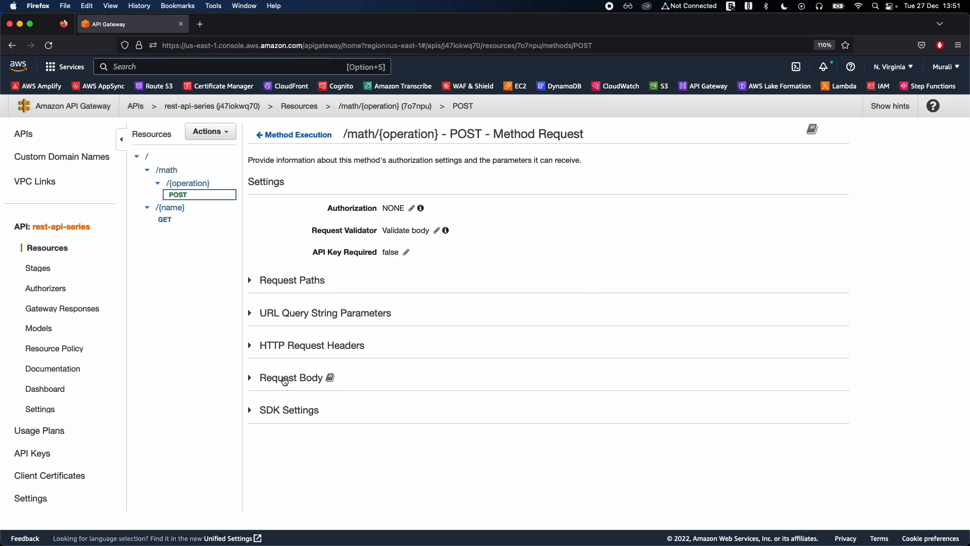
pyautogui.click(252, 379)
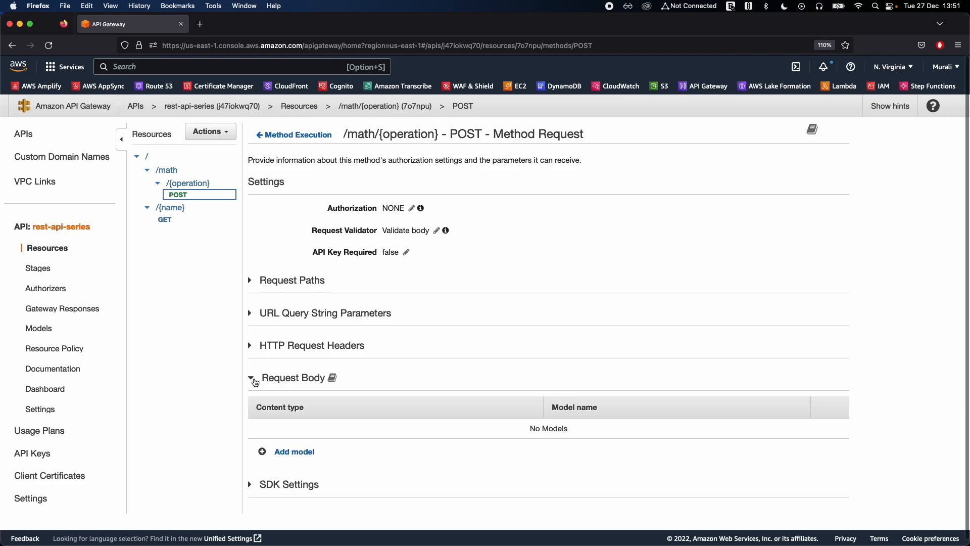
pyautogui.click(298, 453)
pyautogui.click(309, 432)
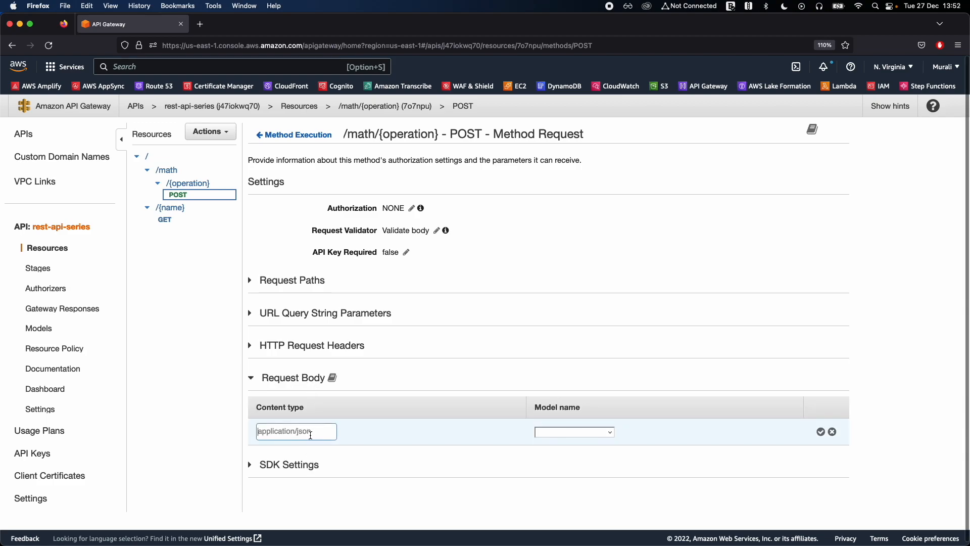
pyautogui.click(833, 432)
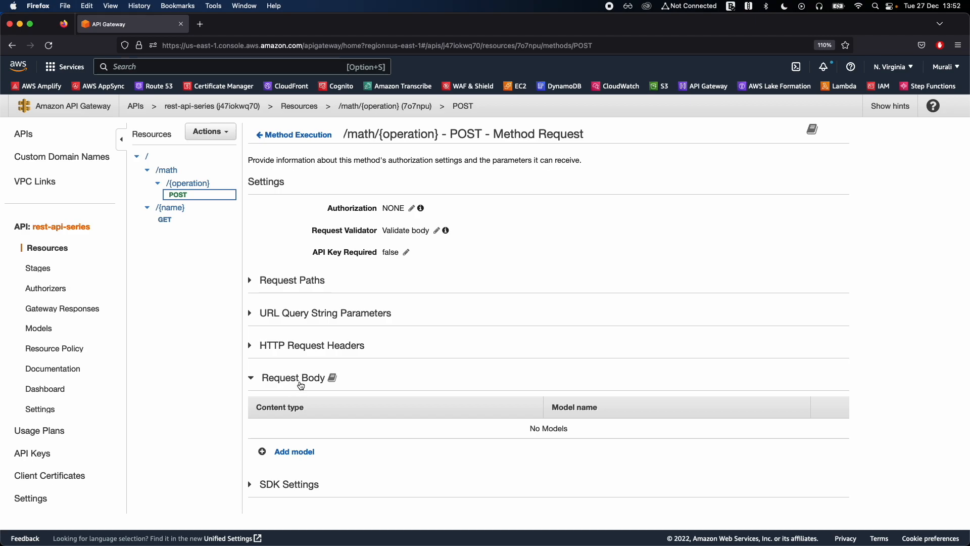
# Add CalcValidatorModel as the request body model for content type application/json, save it, and collapse the section.
pyautogui.click(291, 451)
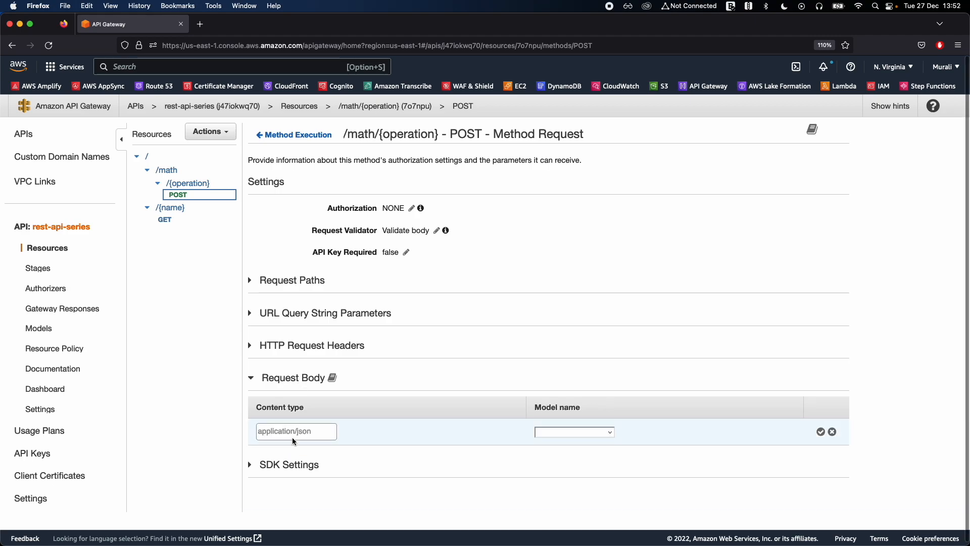
pyautogui.write('application/json')
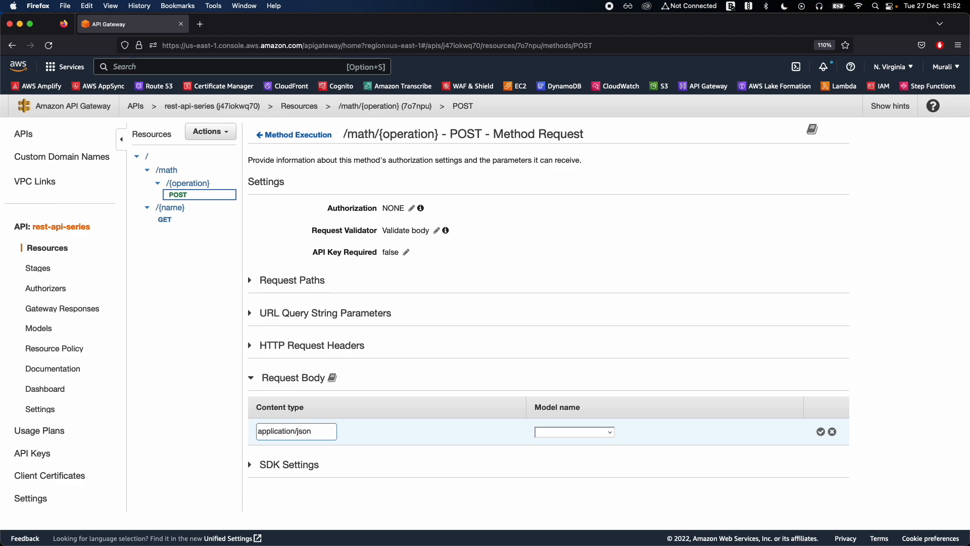
pyautogui.click(570, 433)
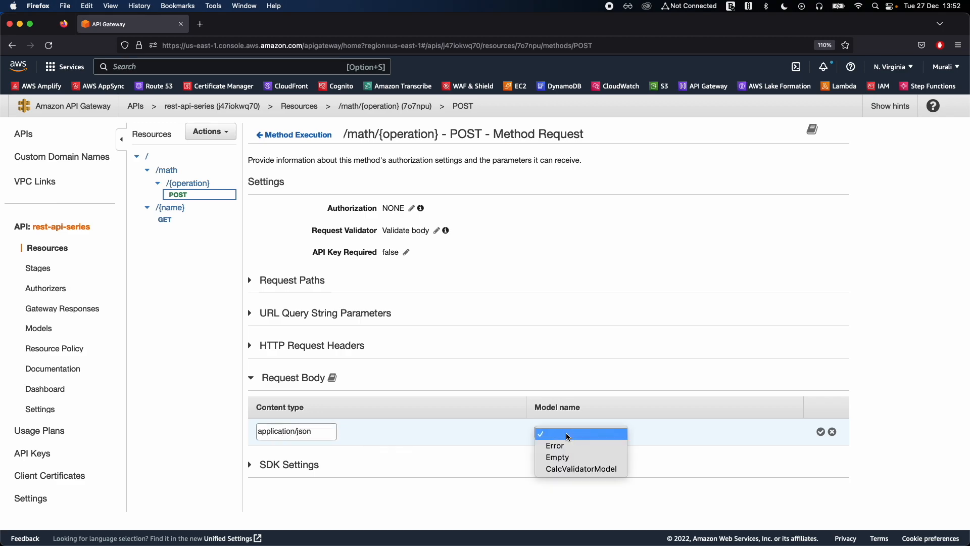
pyautogui.click(577, 472)
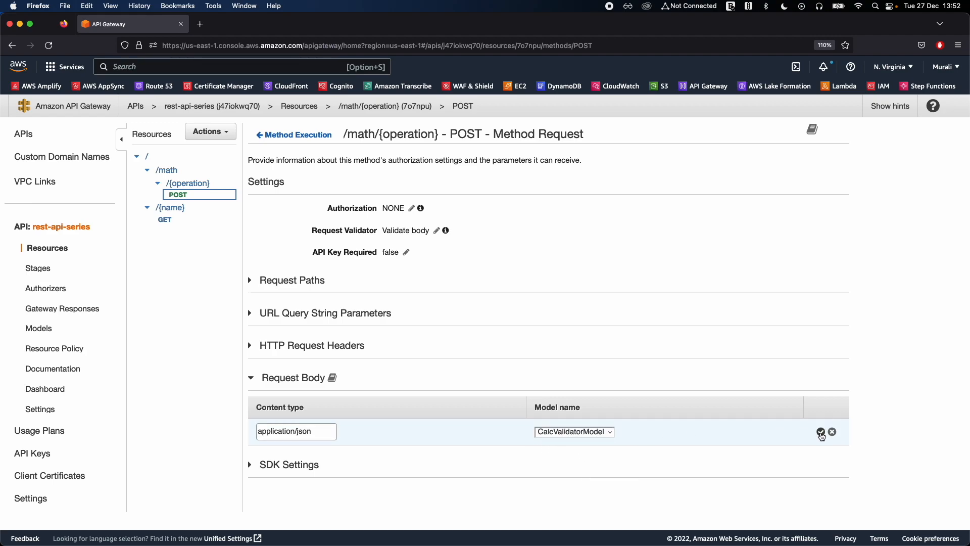
pyautogui.click(821, 433)
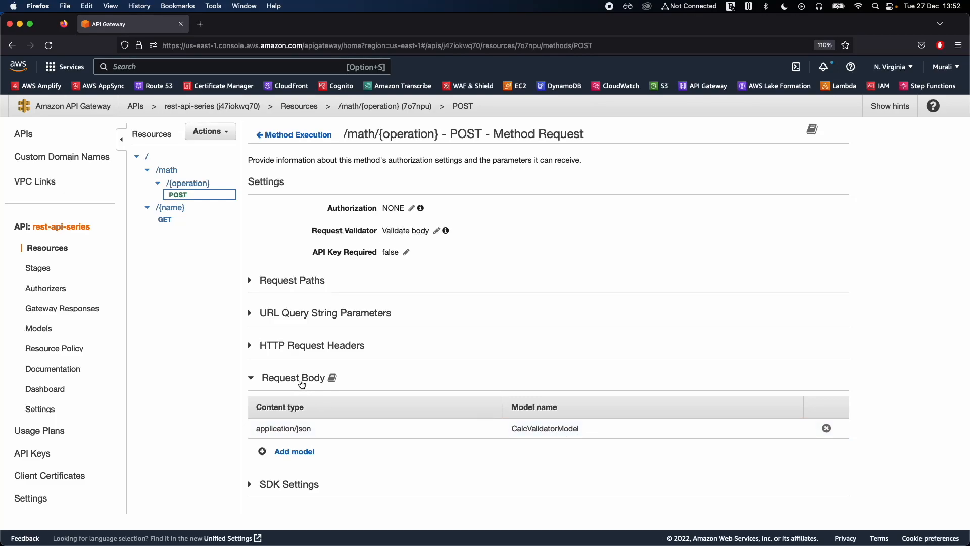
pyautogui.click(301, 384)
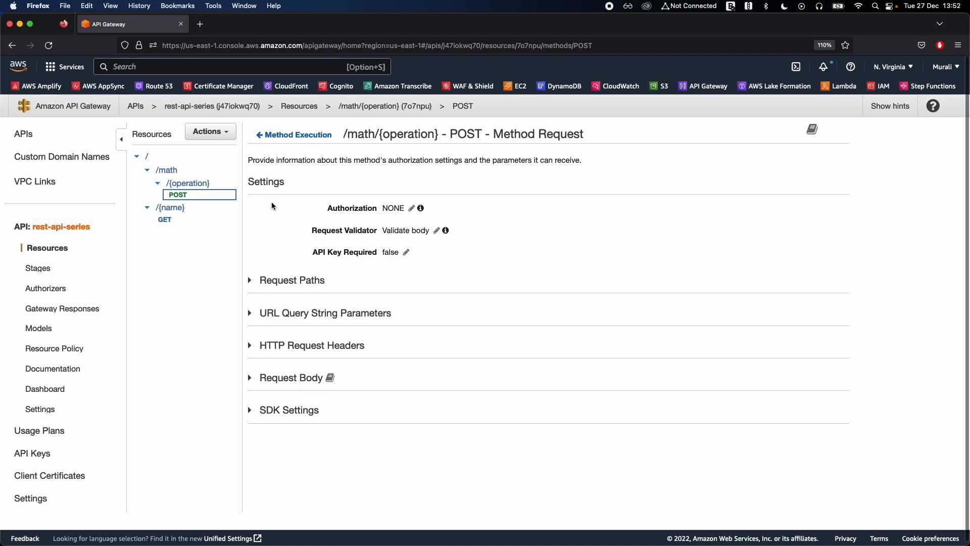
# Open the method test for the /math/{operation} POST method and set the operation path value to add.
pyautogui.click(309, 136)
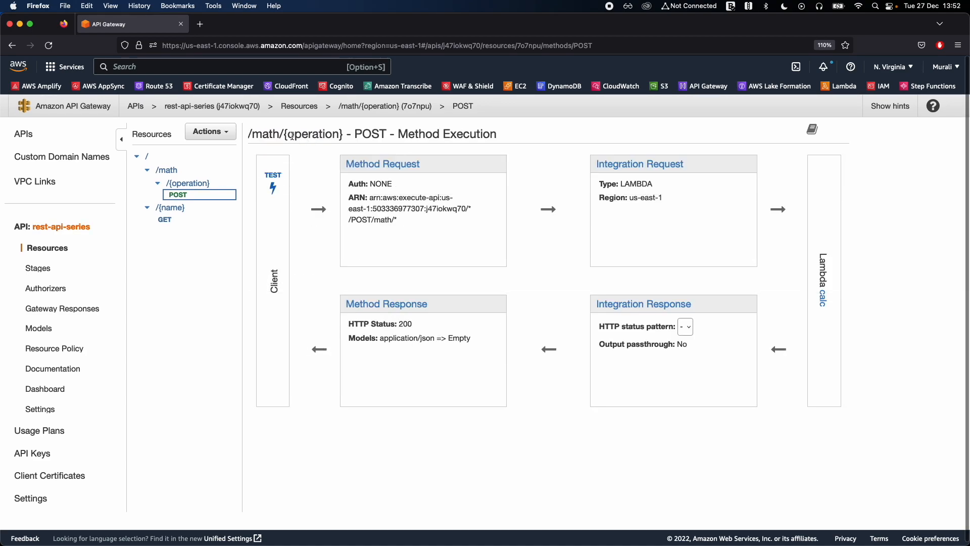
pyautogui.click(273, 179)
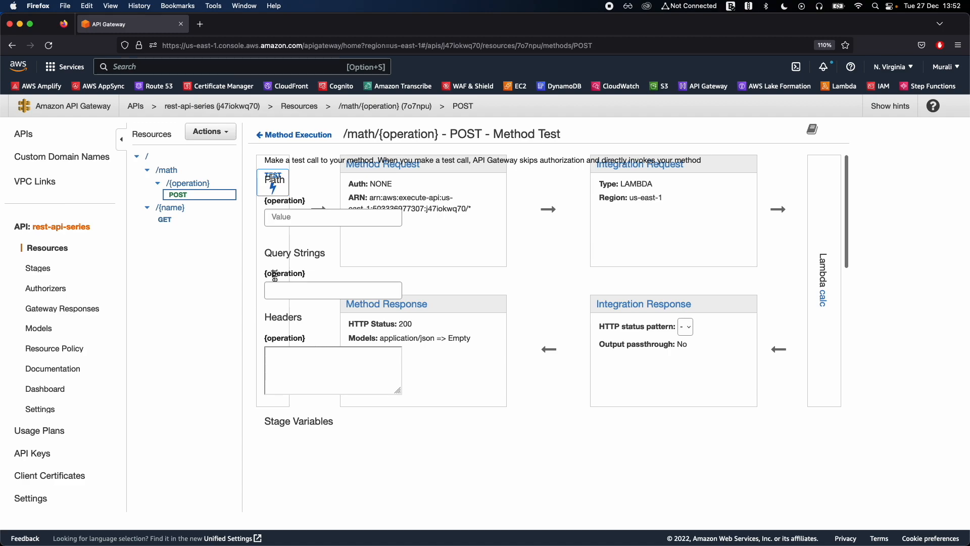
pyautogui.click(298, 218)
pyautogui.write('a')
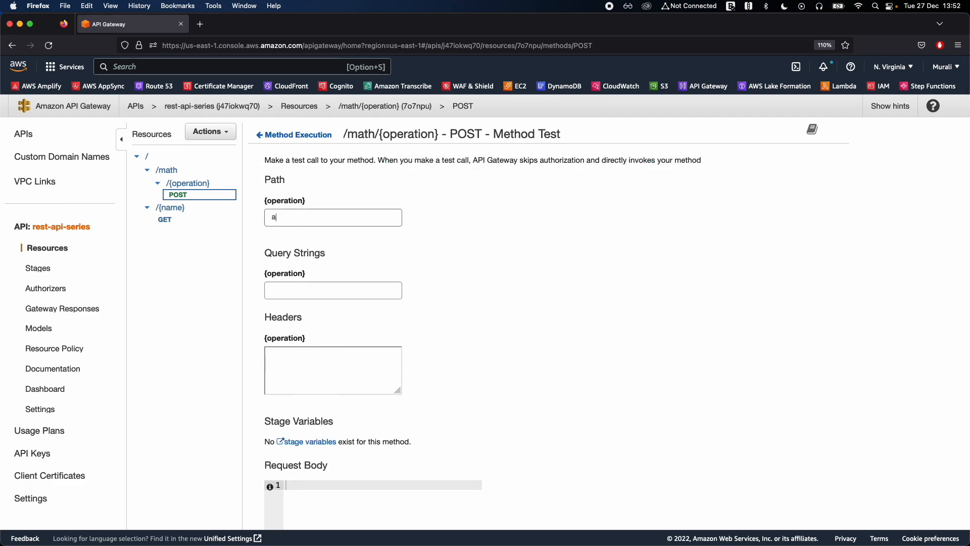
pyautogui.write('dd')
# Enter a JSON request body with num1 as 258 and num2 as 69, and run the test.
pyautogui.scroll(-2, 356, 308)
pyautogui.click(347, 405)
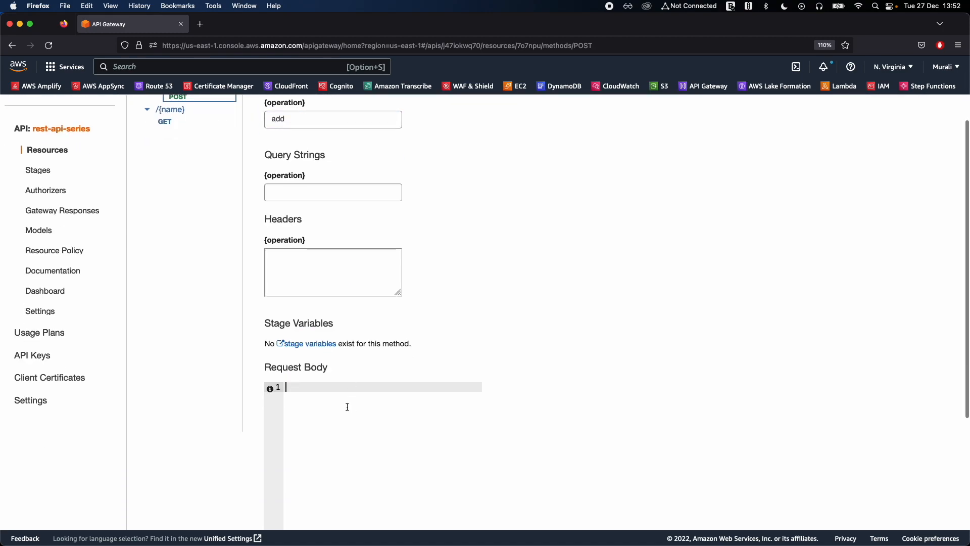
pyautogui.write('{')
pyautogui.press('Return')
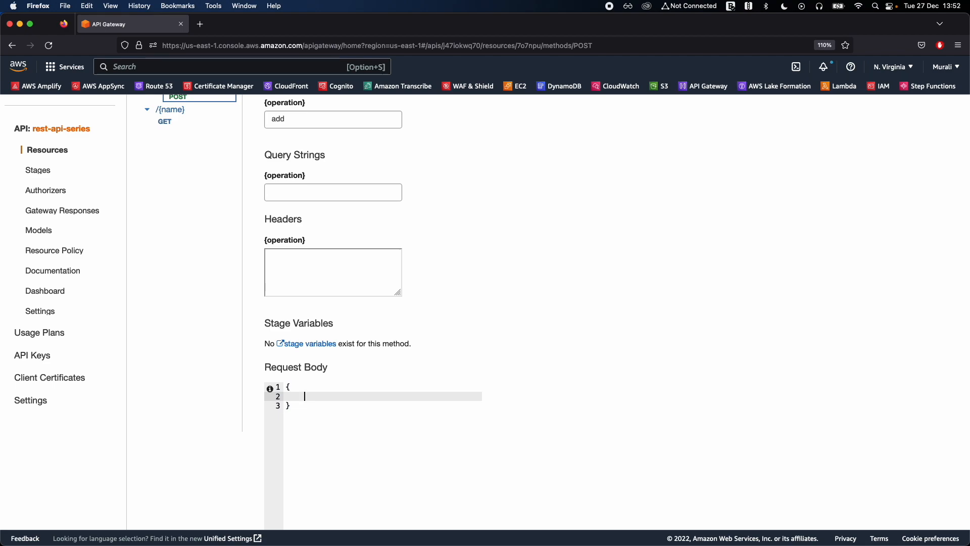
pyautogui.write('"num1": 258,')
pyautogui.press('Return')
pyautogui.write('"num')
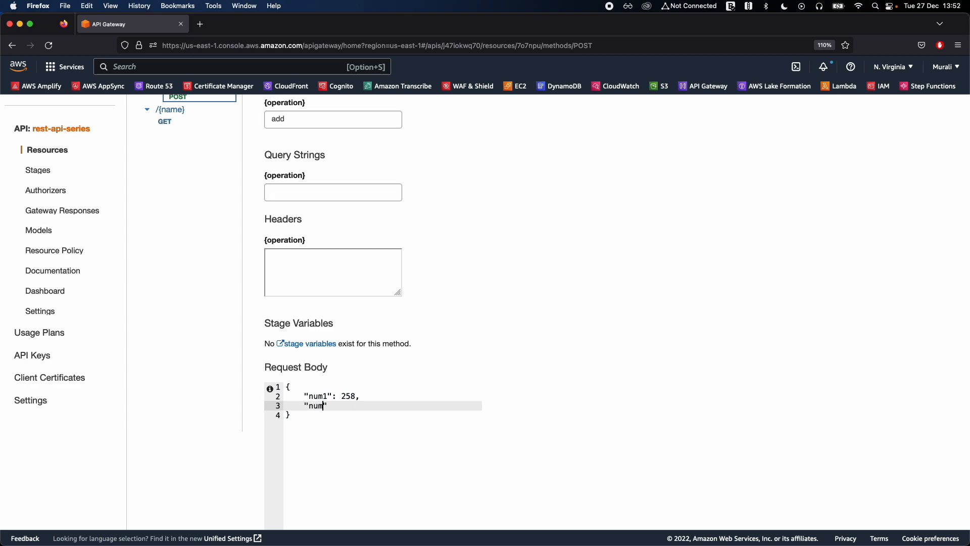
pyautogui.write('2')
pyautogui.scroll(2, 432, 422)
pyautogui.scroll(-6, 455, 424)
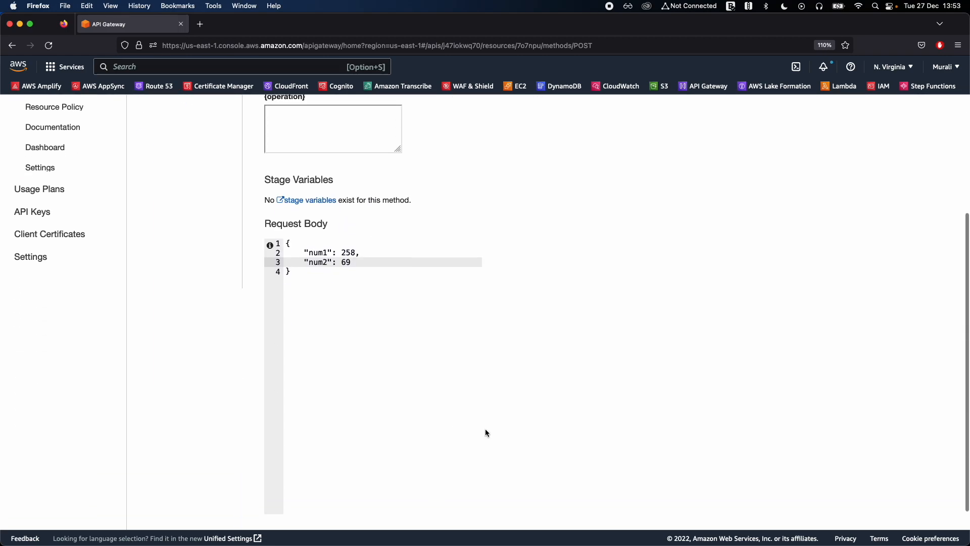
pyautogui.click(478, 488)
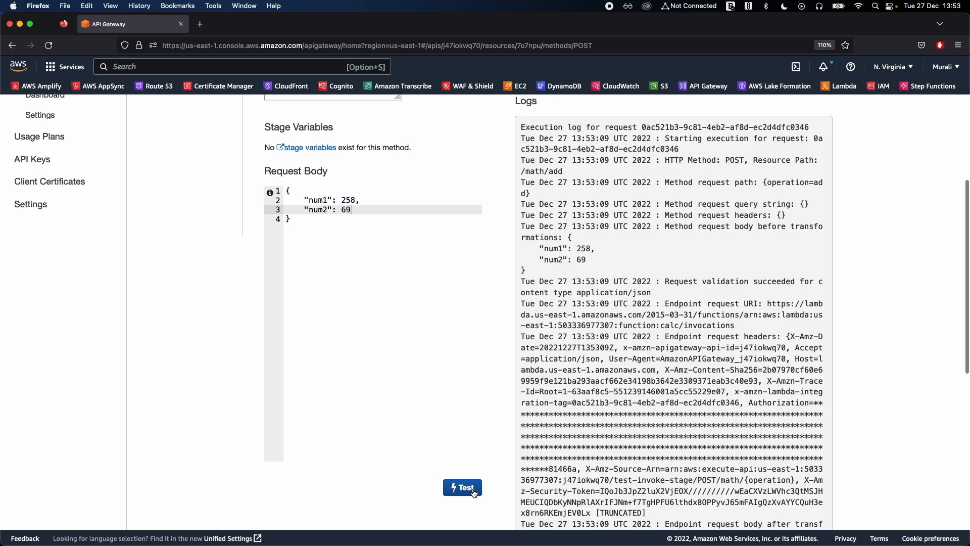
# Examine the response body of the add test and return to the POST method execution overview.
pyautogui.scroll(6, 599, 281)
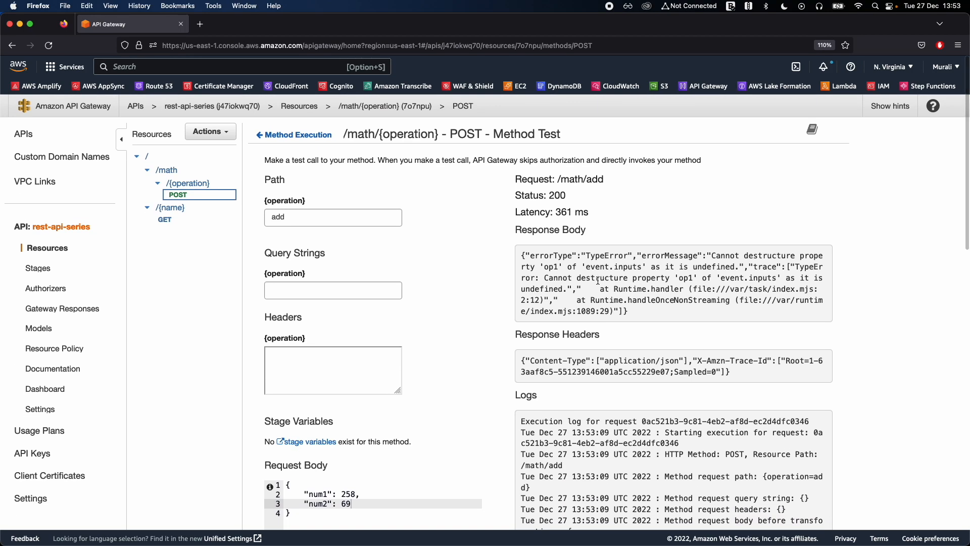
pyautogui.moveTo(584, 256); pyautogui.dragTo(633, 309)
pyautogui.doubleClick(633, 308)
pyautogui.click(623, 277)
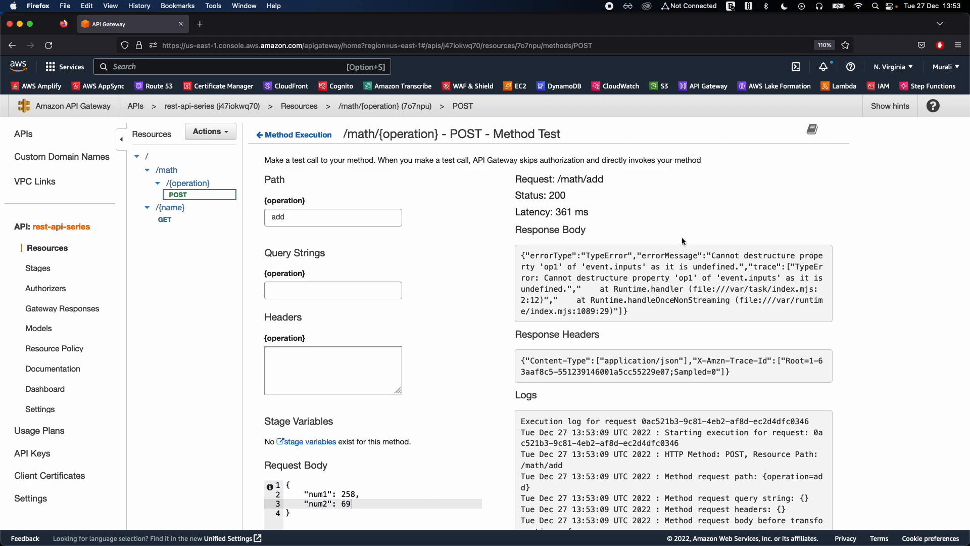
pyautogui.click(295, 135)
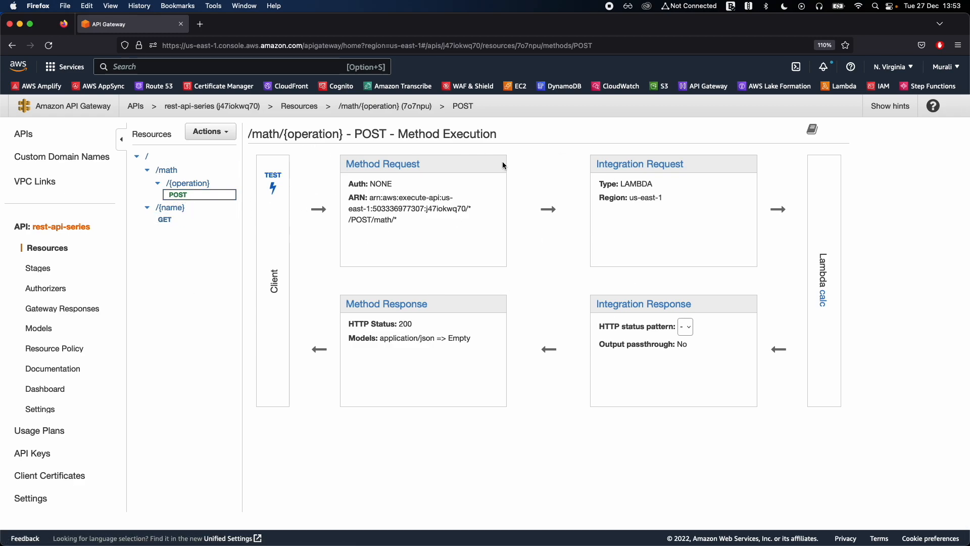
# Open the POST method's Integration Request and examine its Mapping Templates section and request body passthrough settings.
pyautogui.moveTo(499, 136); pyautogui.dragTo(479, 145)
pyautogui.click(532, 146)
pyautogui.click(647, 168)
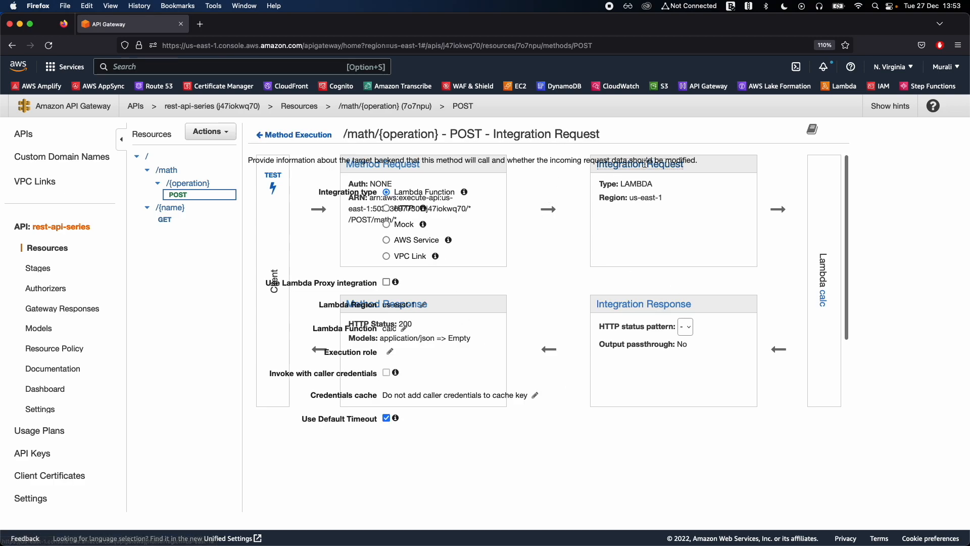
pyautogui.scroll(-2, 559, 269)
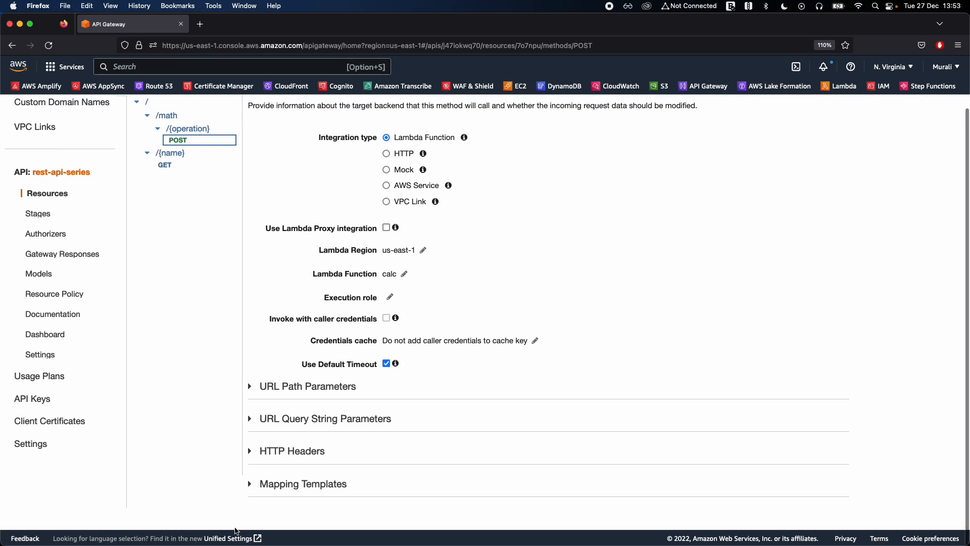
pyautogui.click(292, 487)
pyautogui.scroll(-2, 293, 490)
pyautogui.scroll(-2, 293, 490)
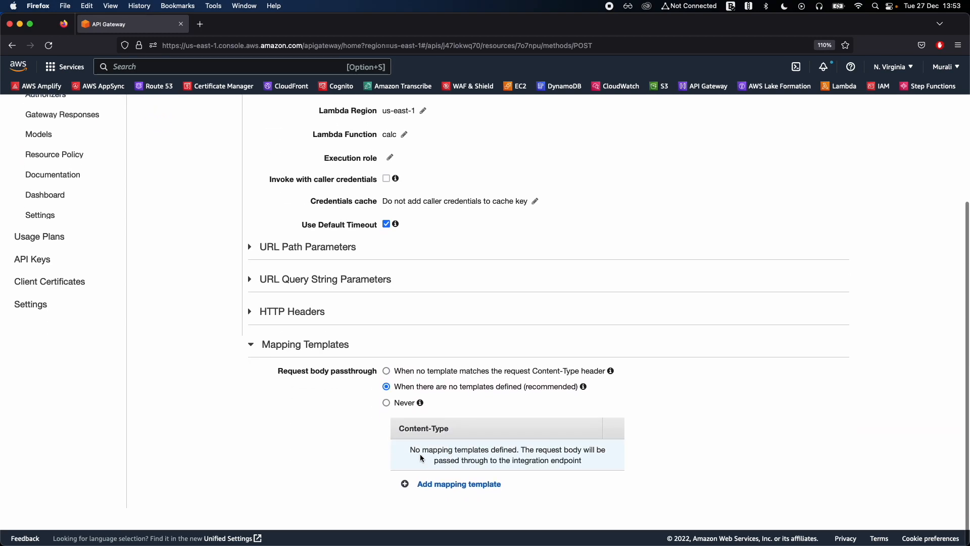
pyautogui.moveTo(407, 449); pyautogui.dragTo(500, 464)
pyautogui.click(499, 464)
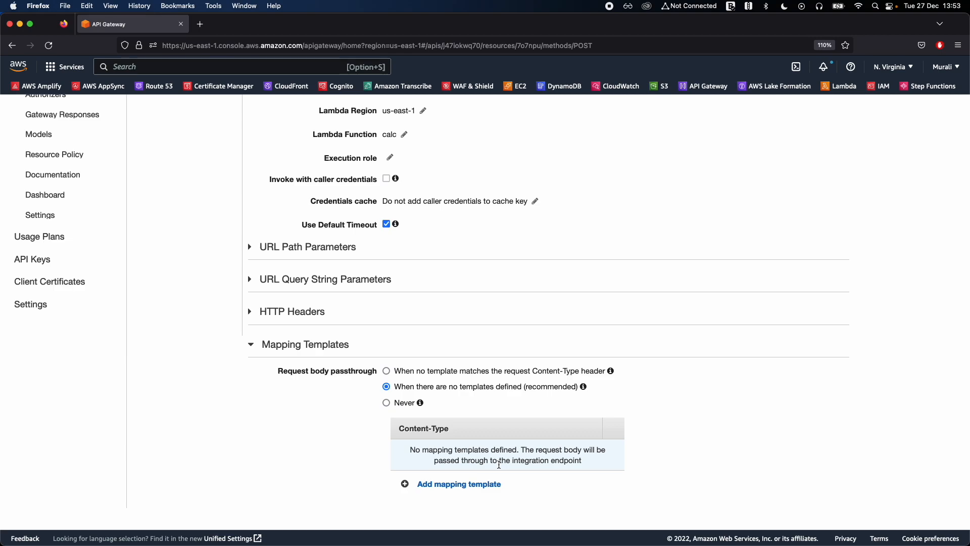
pyautogui.scroll(3, 227, 324)
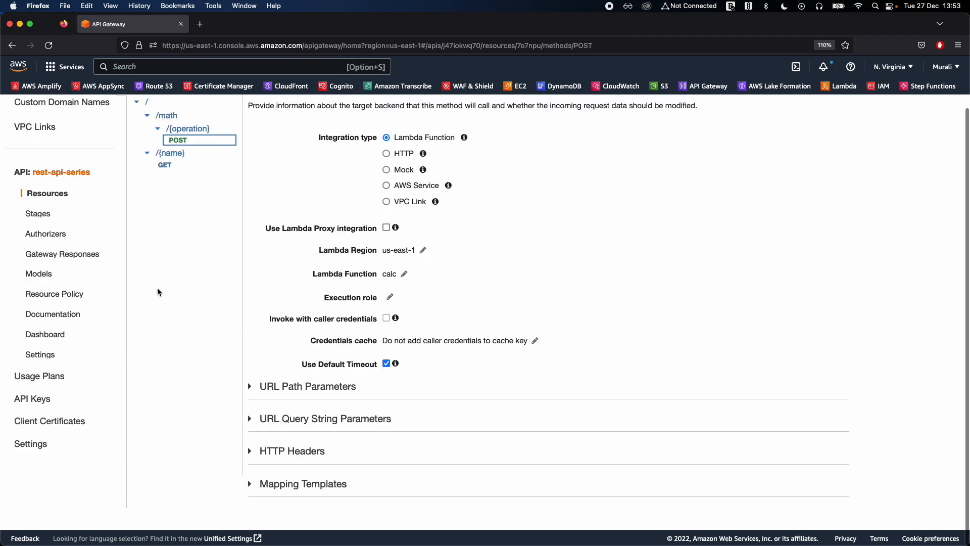
# Start a new model for the rest-api-series API and name it CalcMappingModel.
pyautogui.click(43, 275)
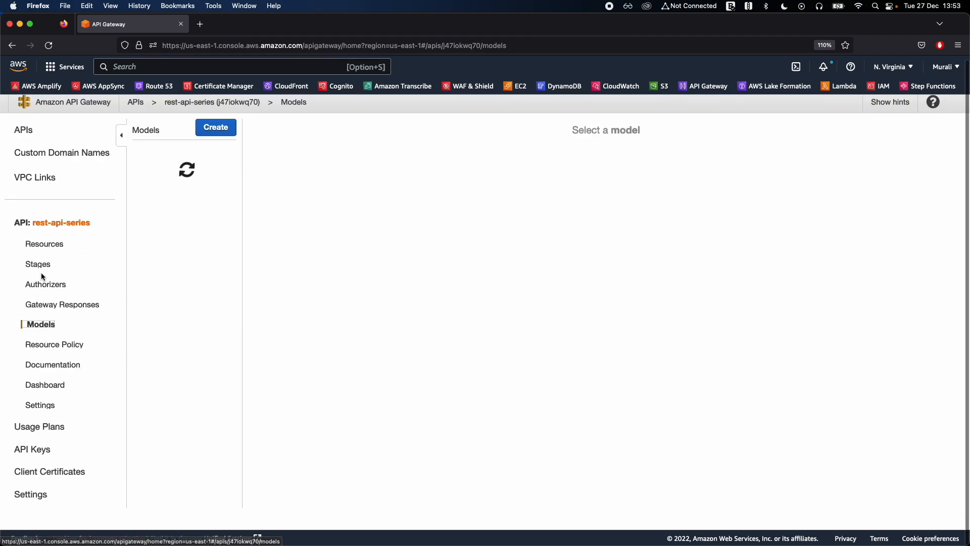
pyautogui.click(217, 132)
pyautogui.click(467, 183)
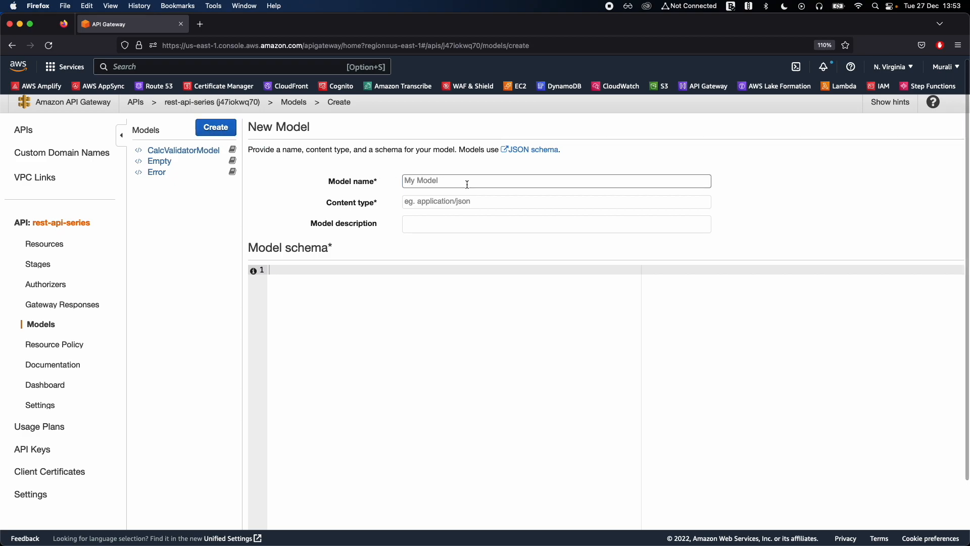
pyautogui.press('super+Tab')
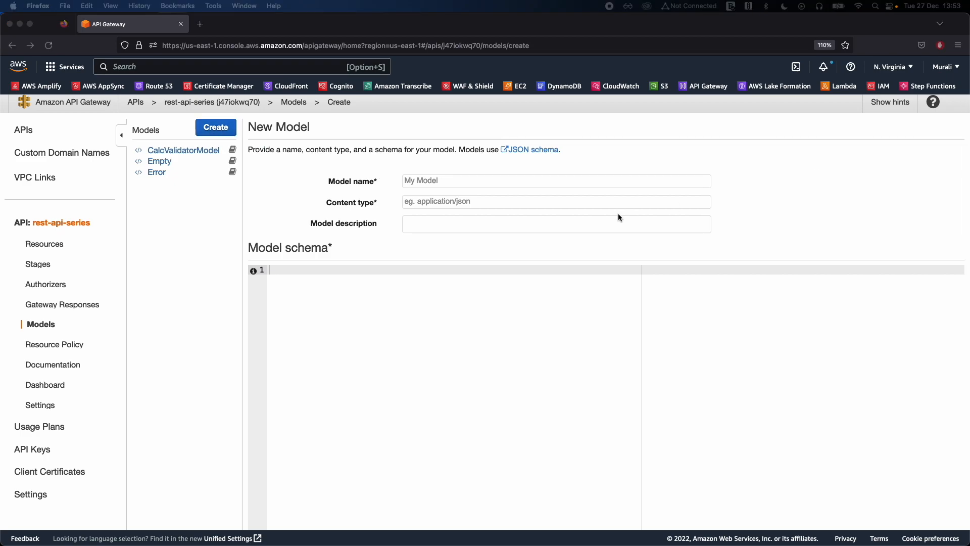
pyautogui.click(484, 177)
pyautogui.write('C')
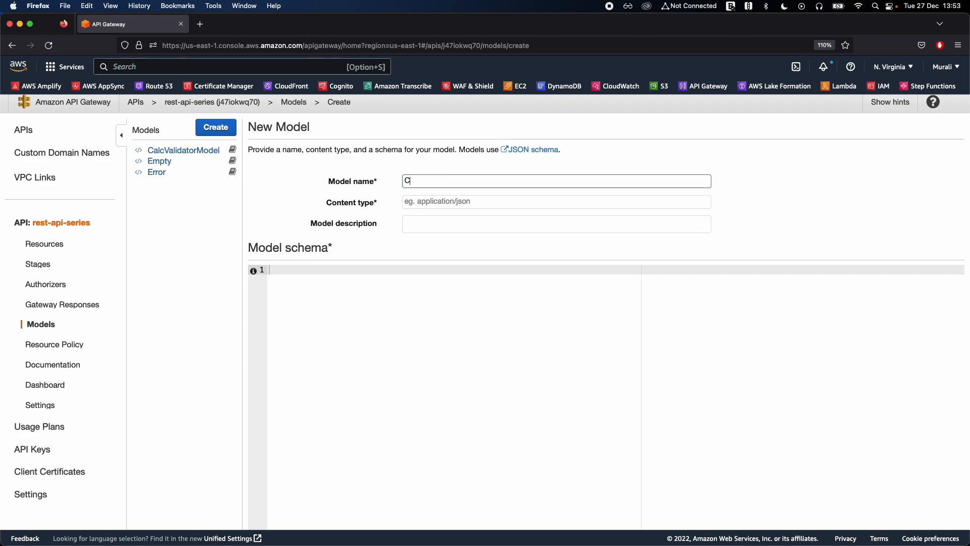
pyautogui.write('alcMapping')
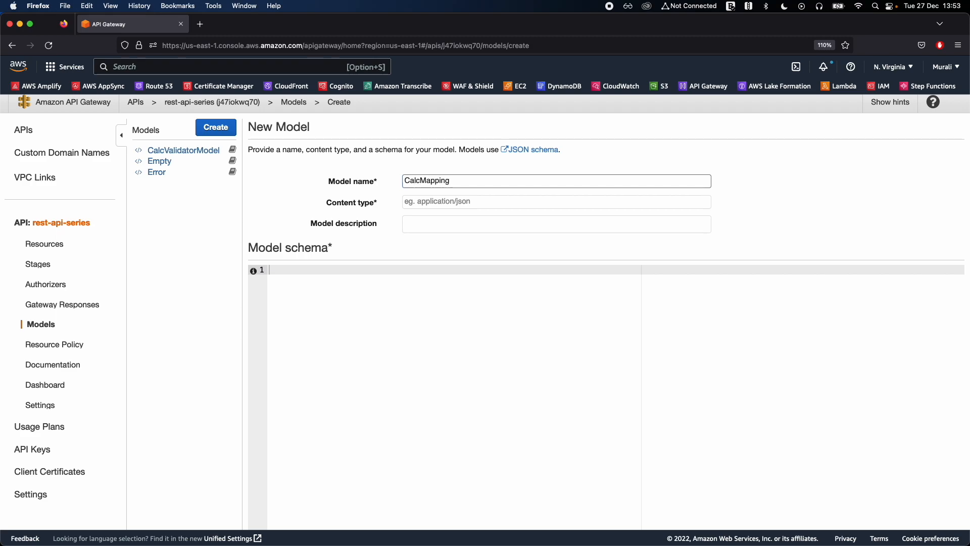
pyautogui.write('Model')
# Set the new model's content type to application/json and its description to Calc Mapping Model.
pyautogui.click(448, 201)
pyautogui.write('application/json')
pyautogui.press('Tab')
pyautogui.doubleClick(442, 181)
pyautogui.press('super+c')
pyautogui.click(446, 222)
pyautogui.press('super+v')
pyautogui.click(421, 223)
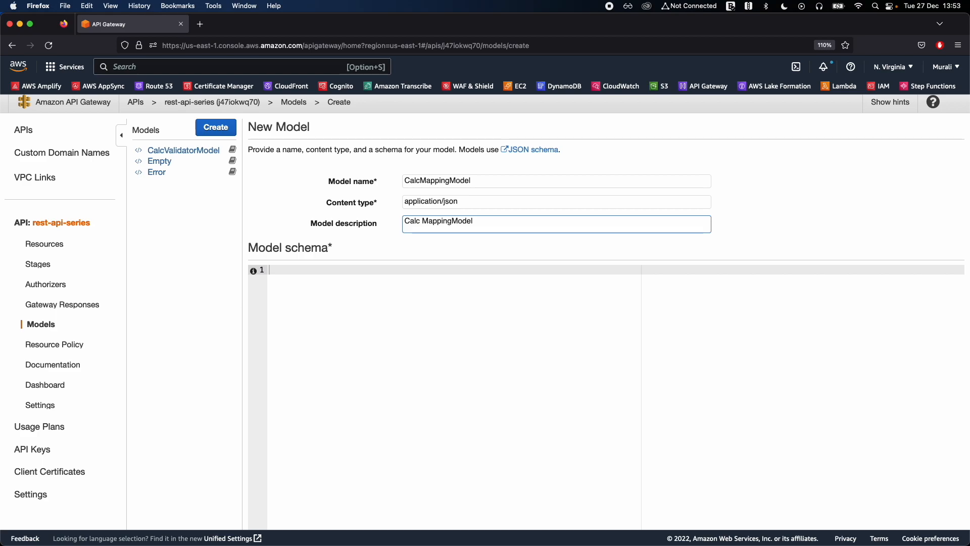
pyautogui.click(453, 222)
# Paste the "Calculator Mapping Model" JSON schema, requiring a string operation and an inputs object with numbers op1 and op2, as the model schema.
pyautogui.click(516, 277)
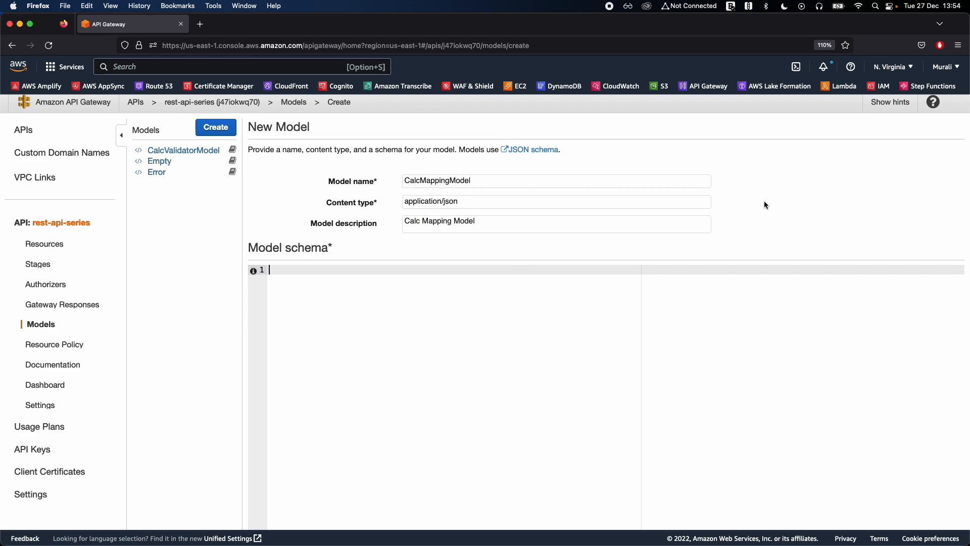
pyautogui.press('super+Tab')
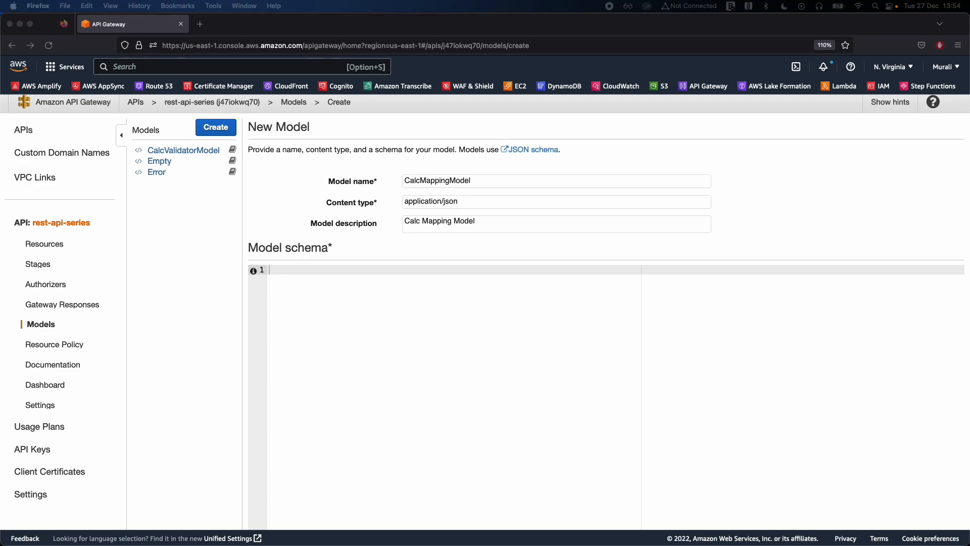
pyautogui.click(590, 295)
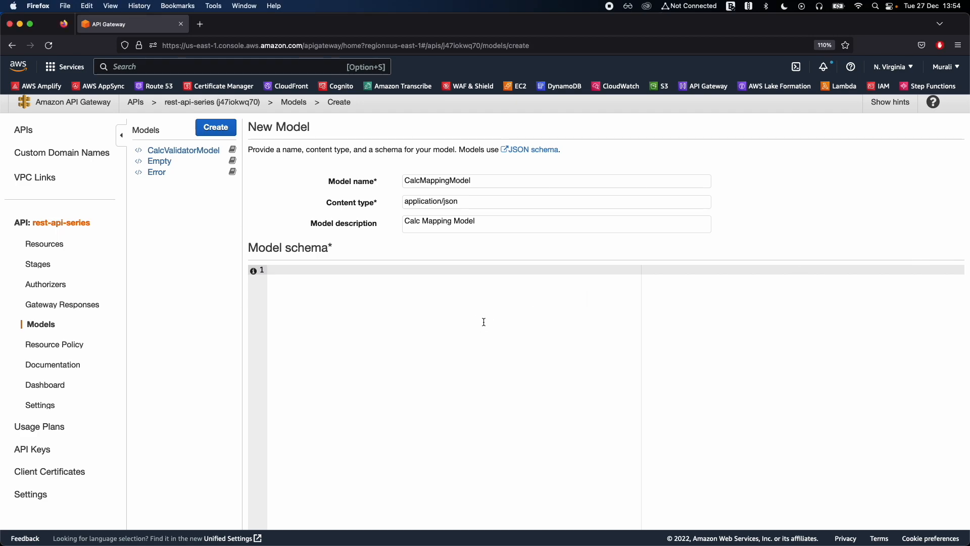
pyautogui.press('super+v')
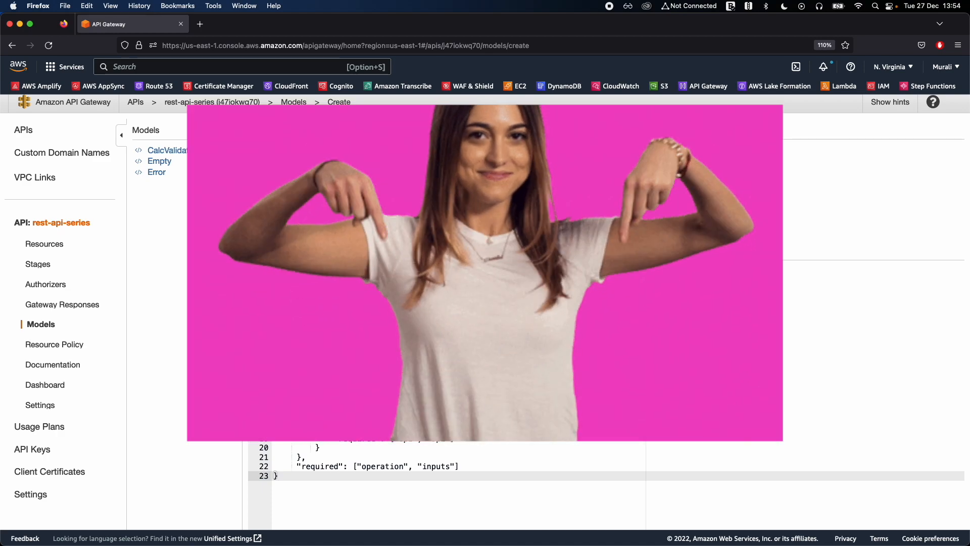
# Review the pasted schema's title, the operation property with its type, and the inputs object definition.
pyautogui.scroll(-1, 483, 322)
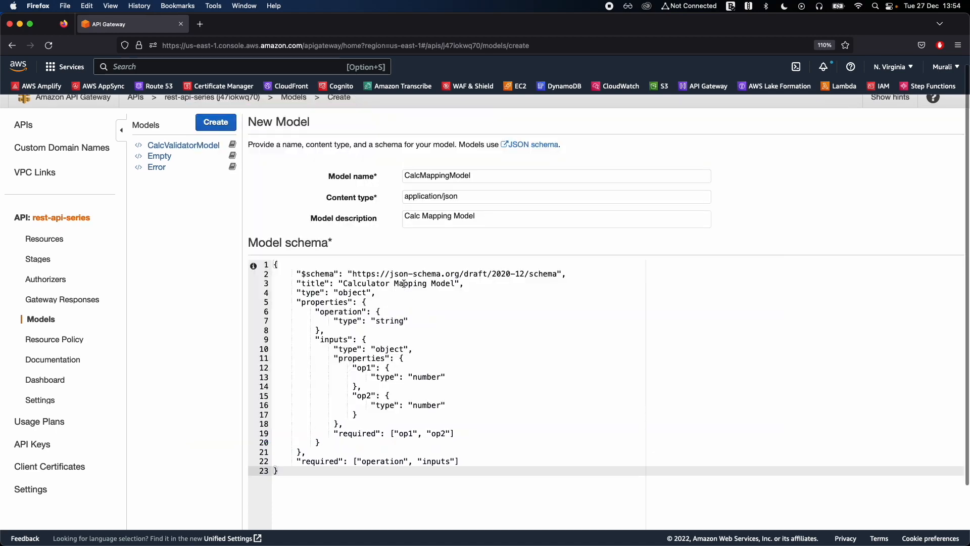
pyautogui.scroll(-1, 404, 284)
pyautogui.doubleClick(364, 266)
pyautogui.doubleClick(411, 266)
pyautogui.click(333, 285)
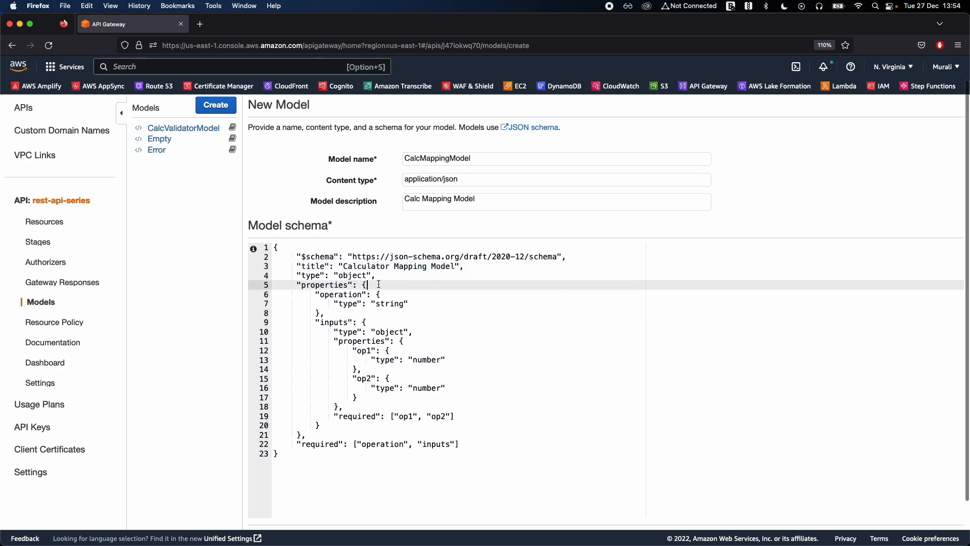
pyautogui.doubleClick(334, 295)
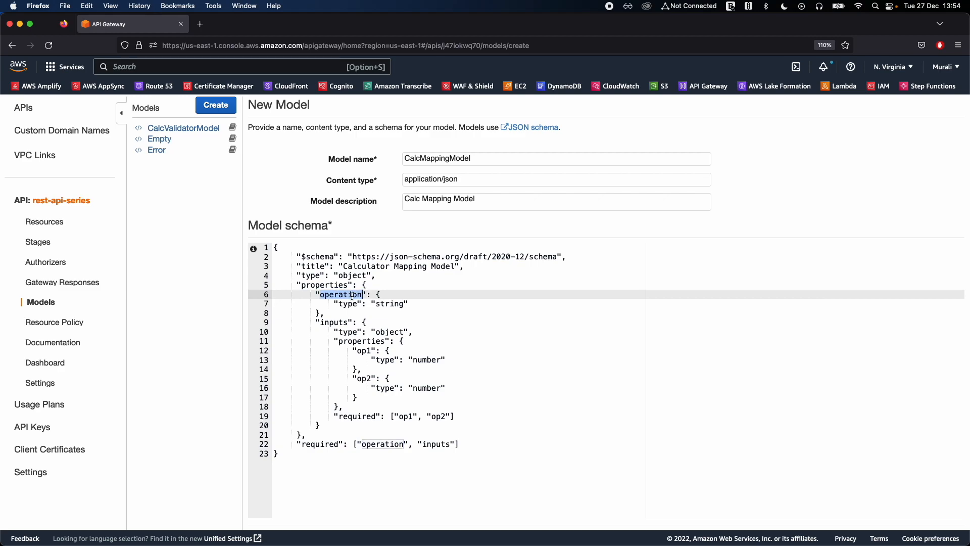
pyautogui.doubleClick(343, 296)
pyautogui.doubleClick(392, 305)
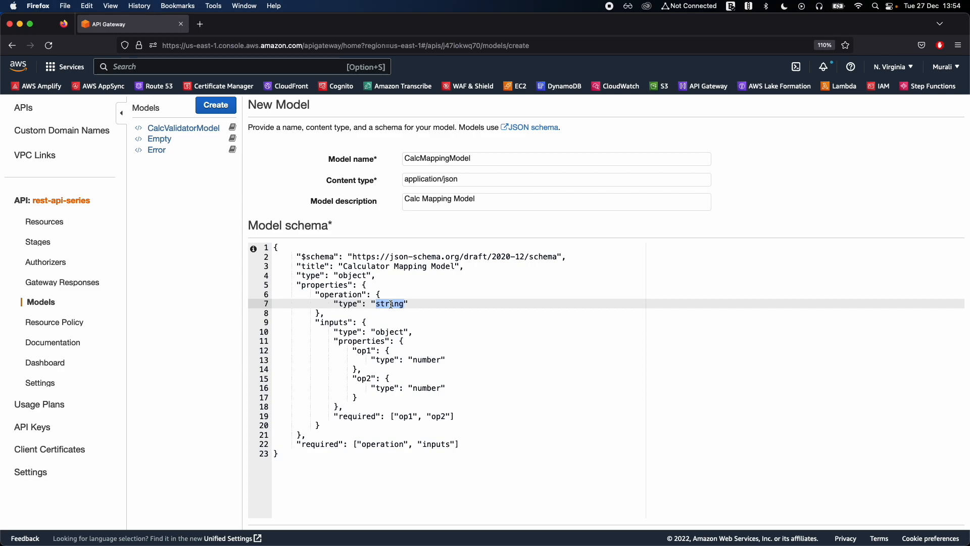
pyautogui.doubleClick(341, 294)
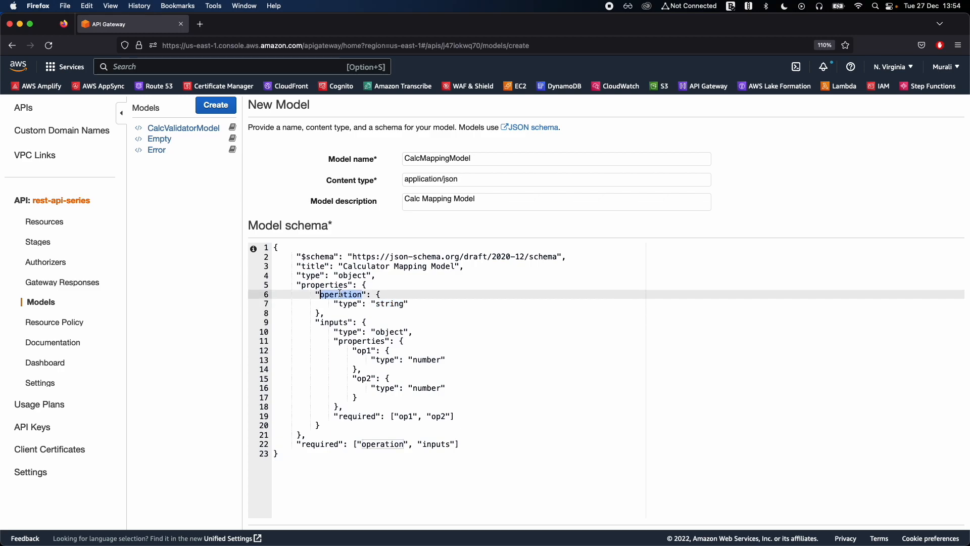
pyautogui.scroll(-1, 374, 308)
pyautogui.doubleClick(334, 310)
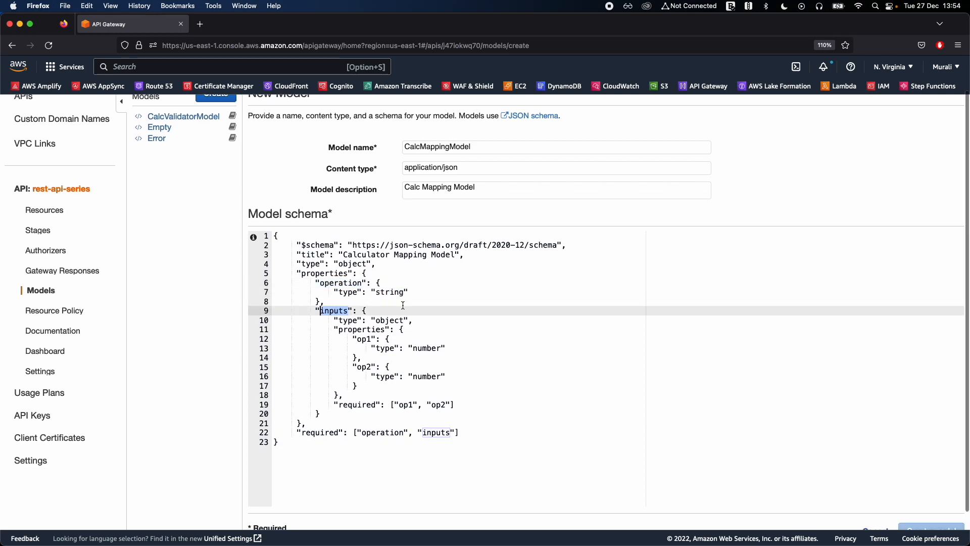
pyautogui.click(402, 305)
pyautogui.doubleClick(343, 320)
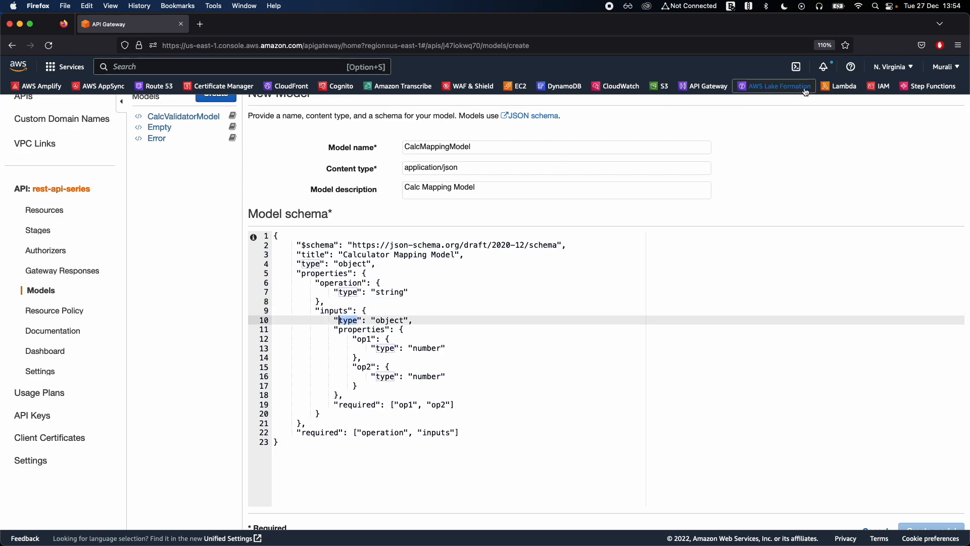
# Open AWS Lambda in a new browser tab and bring up the calc function's source code.
pyautogui.rightClick(840, 86)
pyautogui.click(887, 116)
pyautogui.rightClick(840, 92)
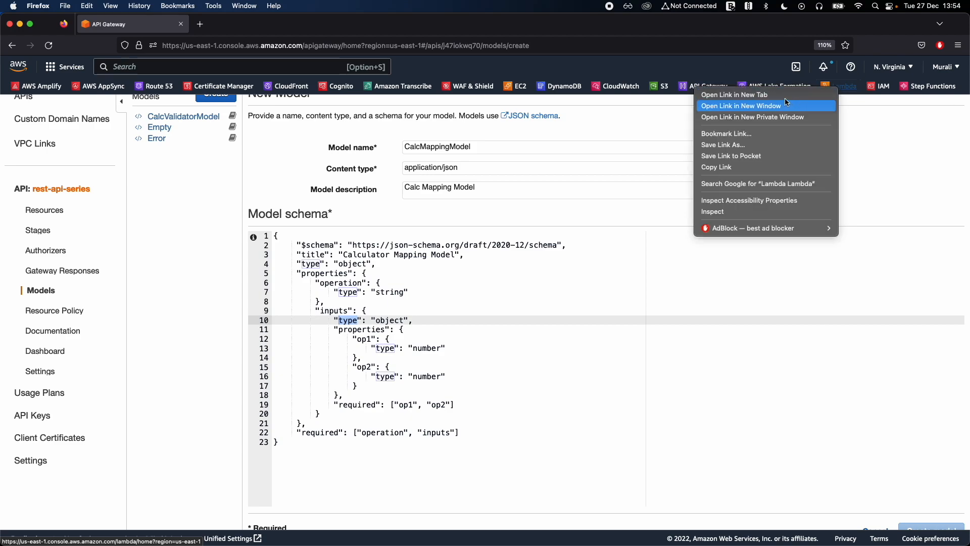
pyautogui.click(789, 90)
pyautogui.click(275, 29)
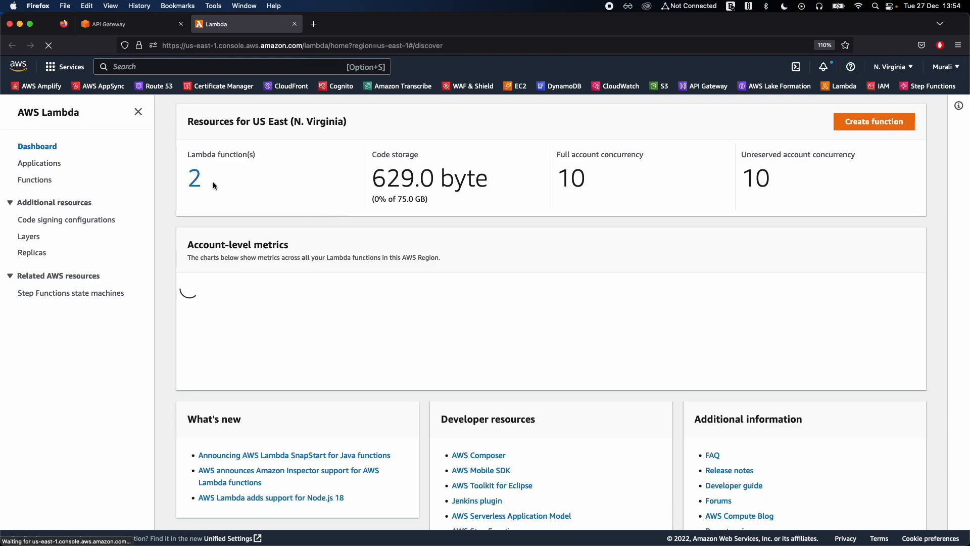
pyautogui.click(194, 180)
pyautogui.click(224, 221)
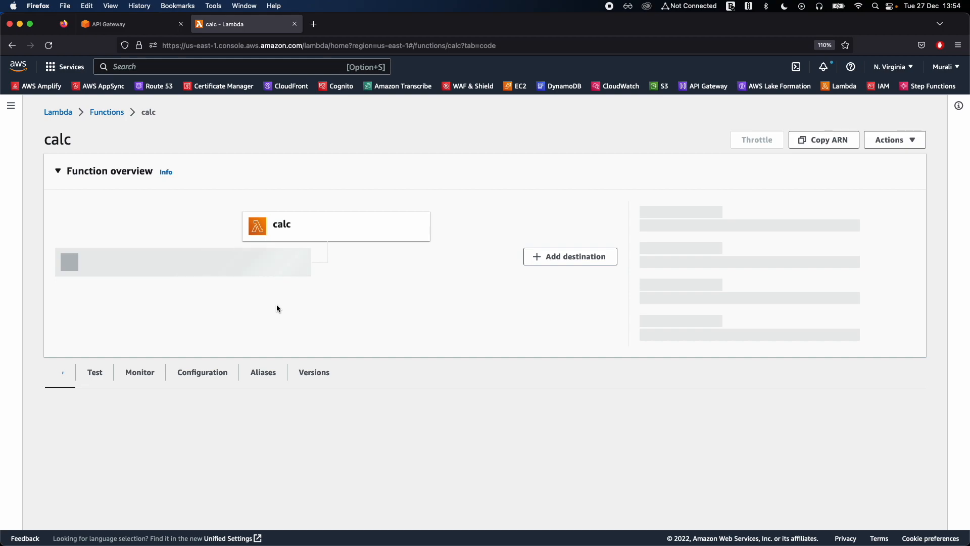
pyautogui.scroll(-6, 276, 304)
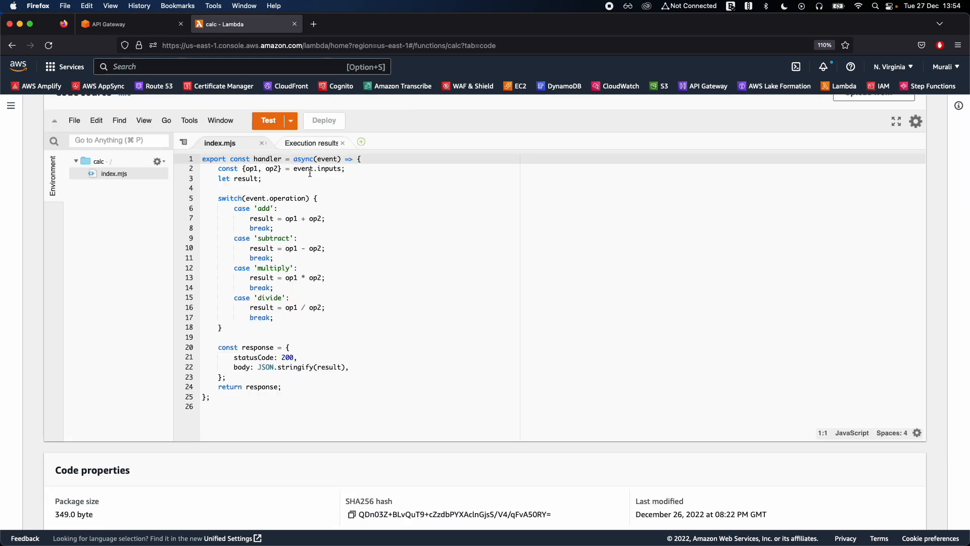
# Examine how the calc handler reads op1, op2 and operation from the event, and return to the new model form in API Gateway.
pyautogui.doubleClick(325, 169)
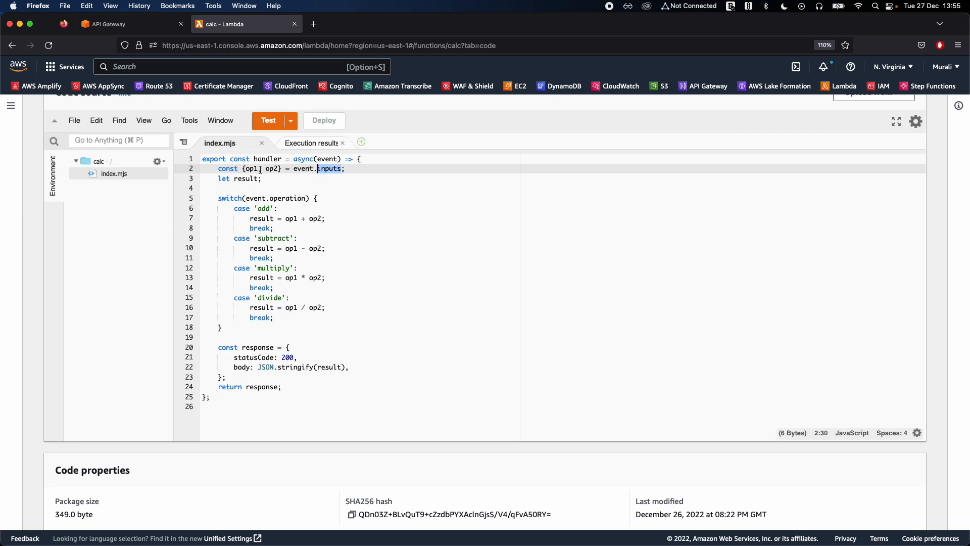
pyautogui.doubleClick(252, 169)
pyautogui.doubleClick(272, 169)
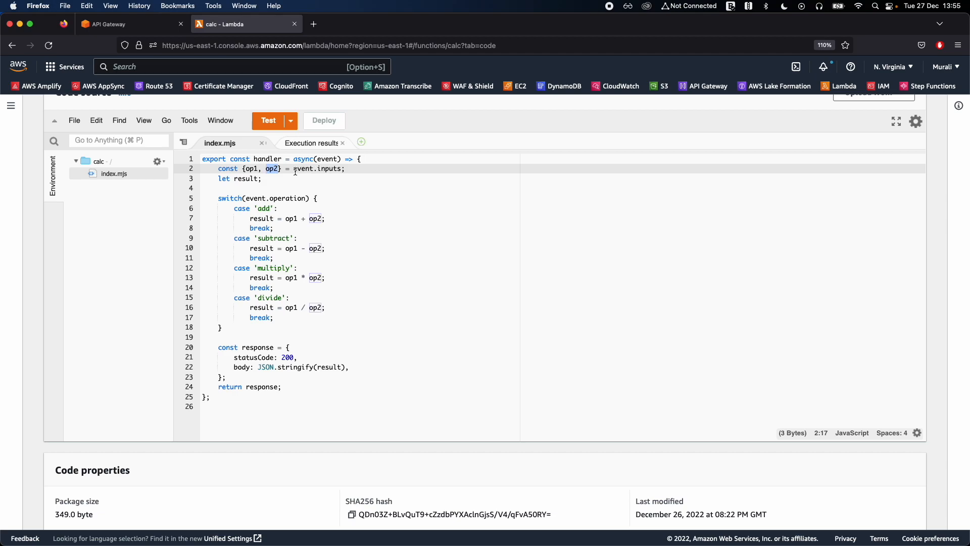
pyautogui.moveTo(245, 169); pyautogui.dragTo(267, 170)
pyautogui.doubleClick(303, 170)
pyautogui.doubleClick(328, 168)
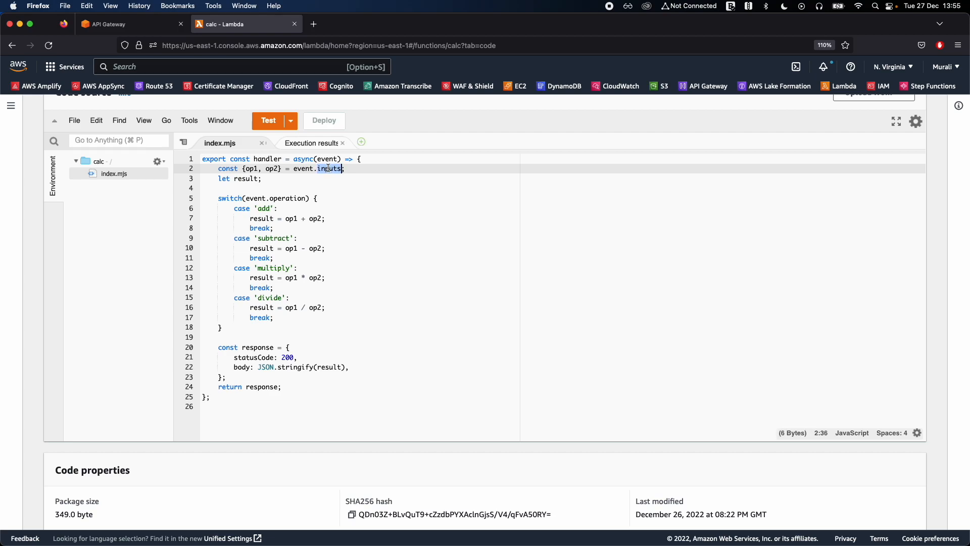
pyautogui.doubleClick(251, 169)
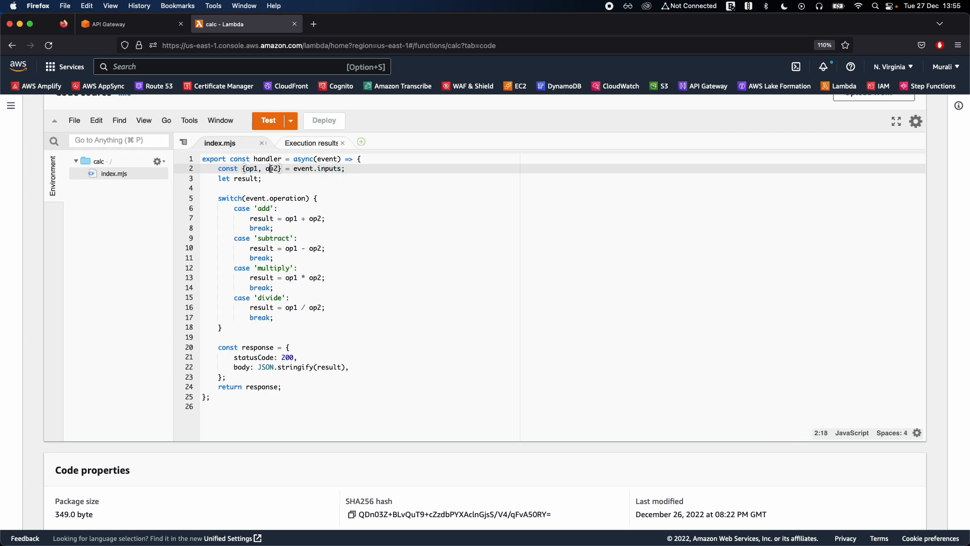
pyautogui.doubleClick(279, 199)
pyautogui.click(137, 27)
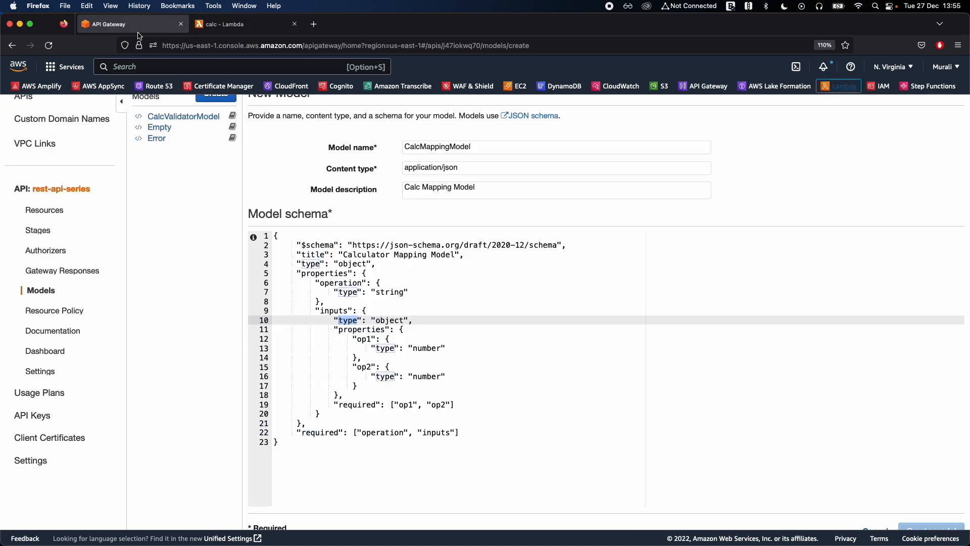
pyautogui.click(369, 310)
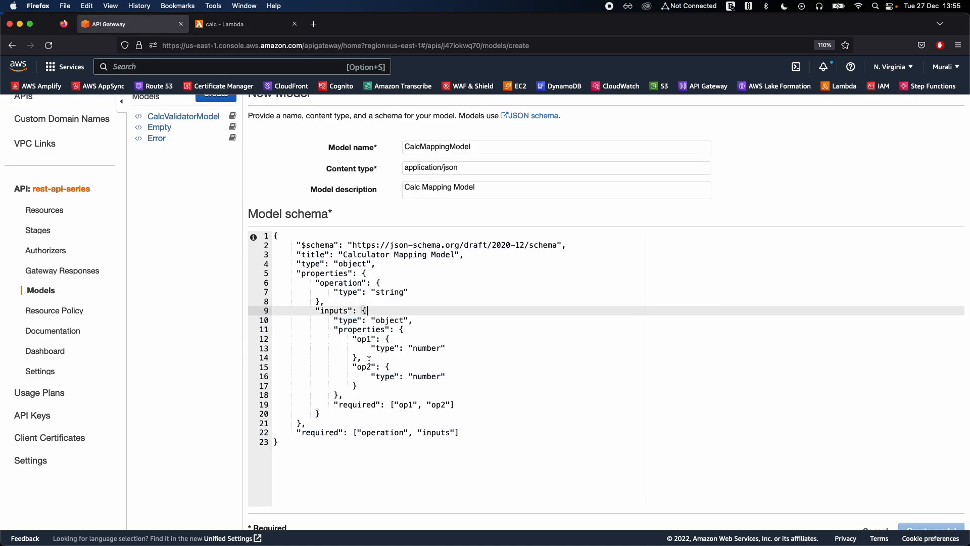
# Review the schema's operation property and the op1 and op2 number properties inside the inputs object.
pyautogui.rightClick(366, 259)
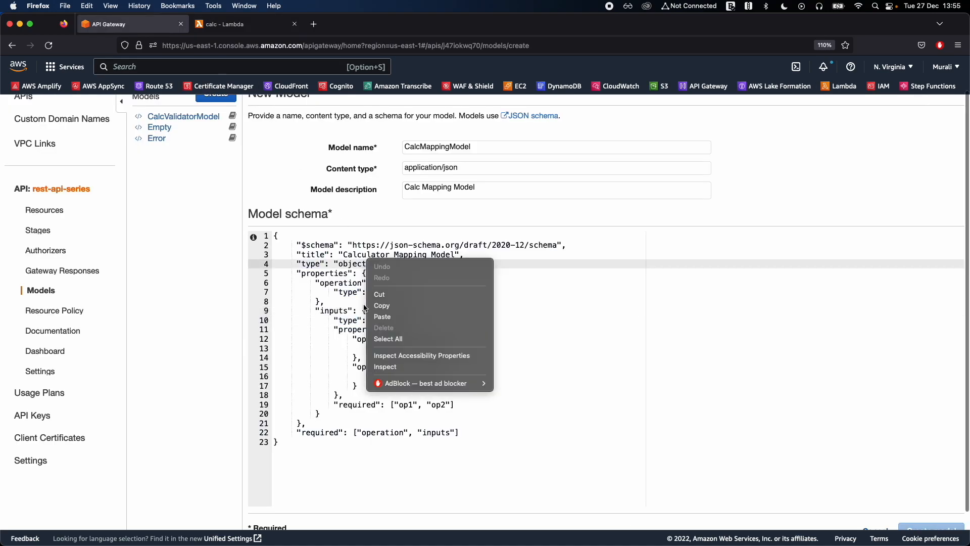
pyautogui.click(333, 276)
pyautogui.click(376, 276)
pyautogui.doubleClick(346, 283)
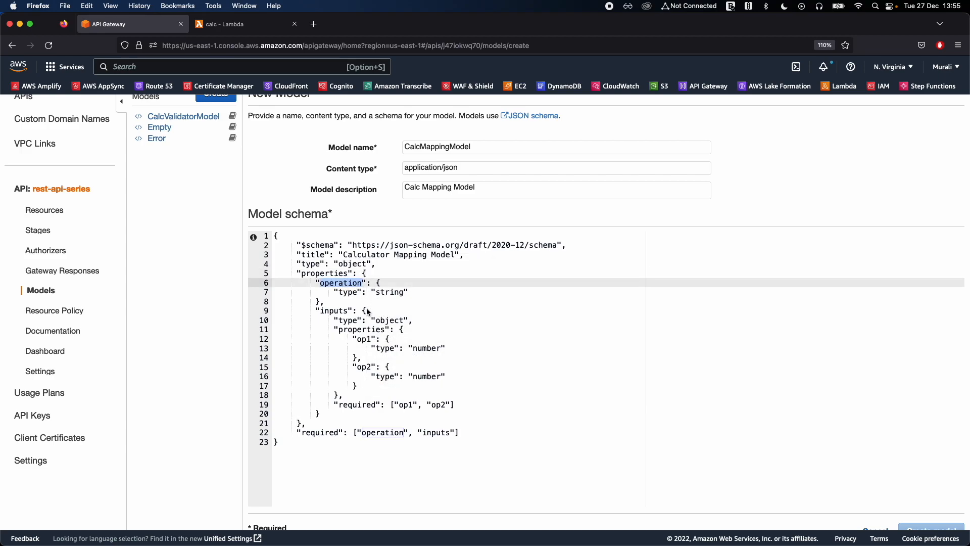
pyautogui.doubleClick(338, 310)
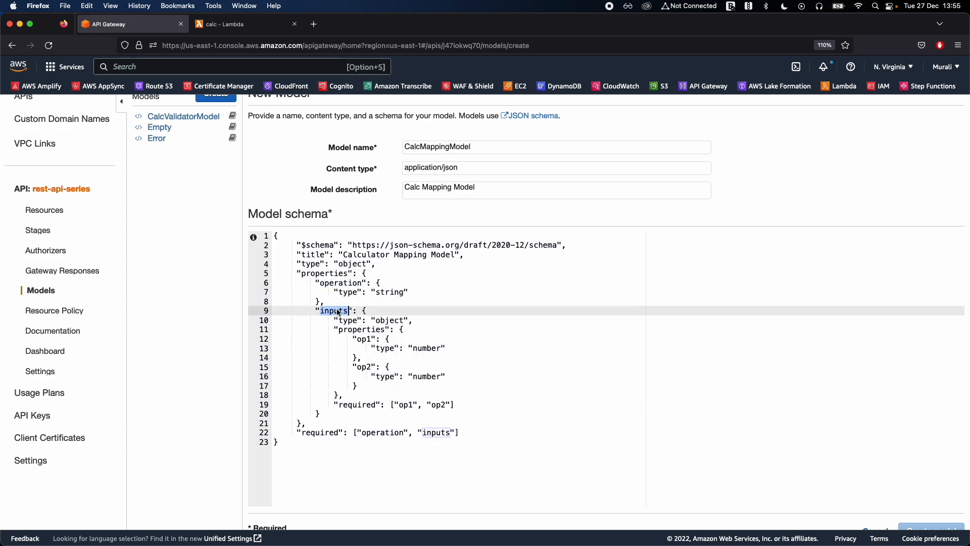
pyautogui.doubleClick(365, 339)
pyautogui.doubleClick(365, 368)
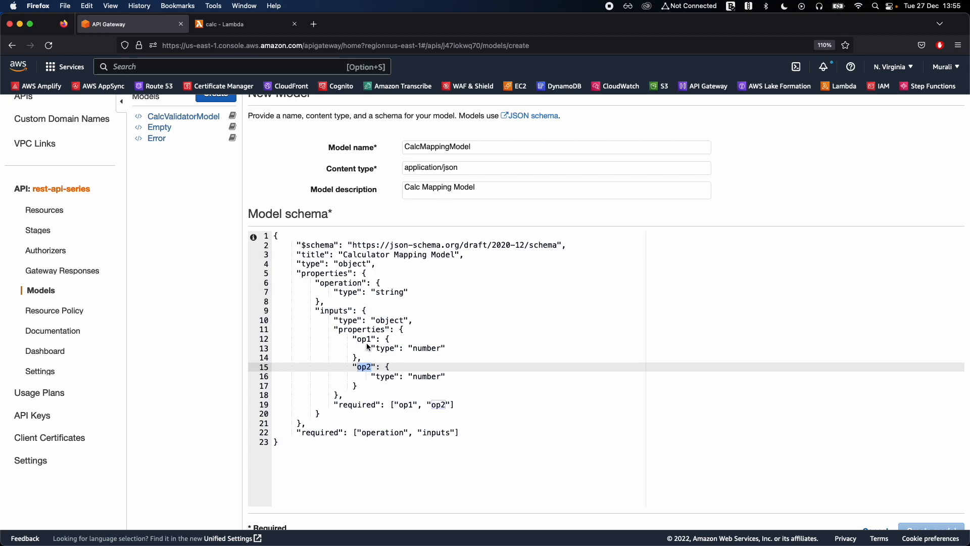
pyautogui.click(367, 339)
pyautogui.doubleClick(367, 339)
pyautogui.click(380, 350)
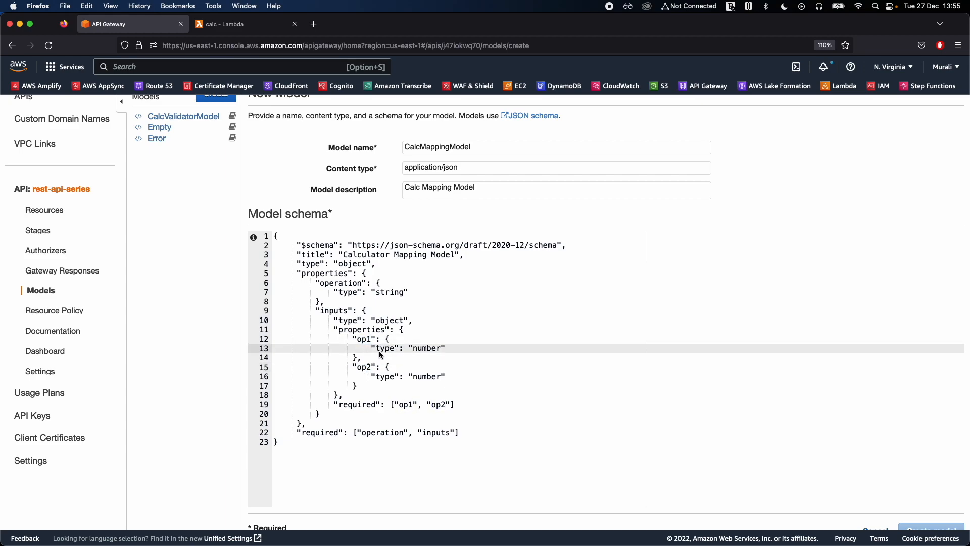
pyautogui.press('super+shift+Right')
# Examine the required list of the inputs object, which names op1 and op2.
pyautogui.click(400, 404)
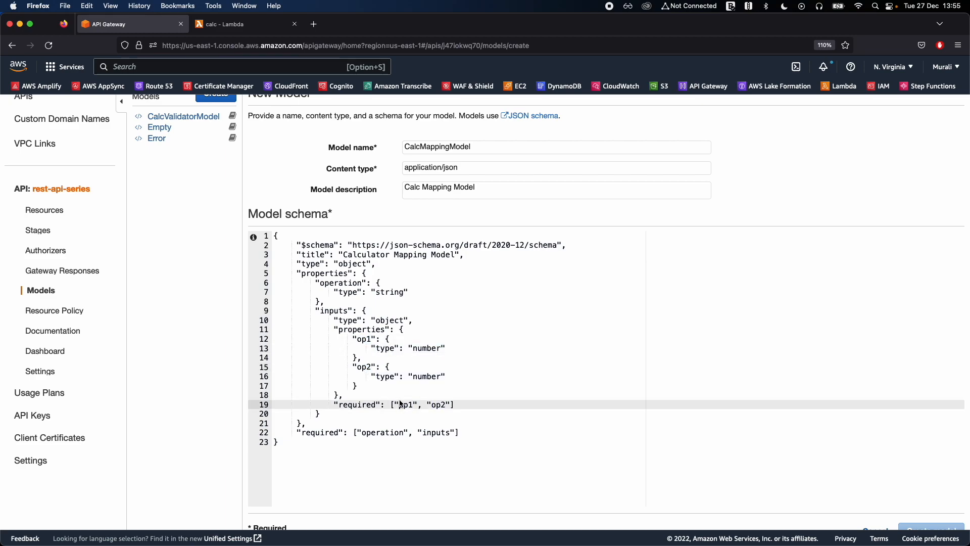
pyautogui.press('Left')
pyautogui.press('Left')
pyautogui.press('Left')
pyautogui.press('super+shift+Right')
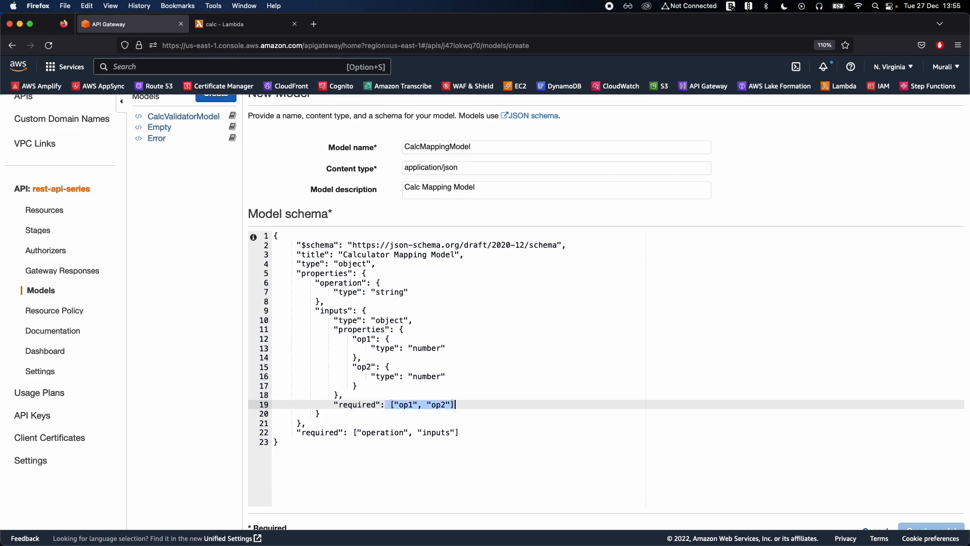
pyautogui.press('super+Left')
pyautogui.press('super+shift+Right')
pyautogui.click(459, 405)
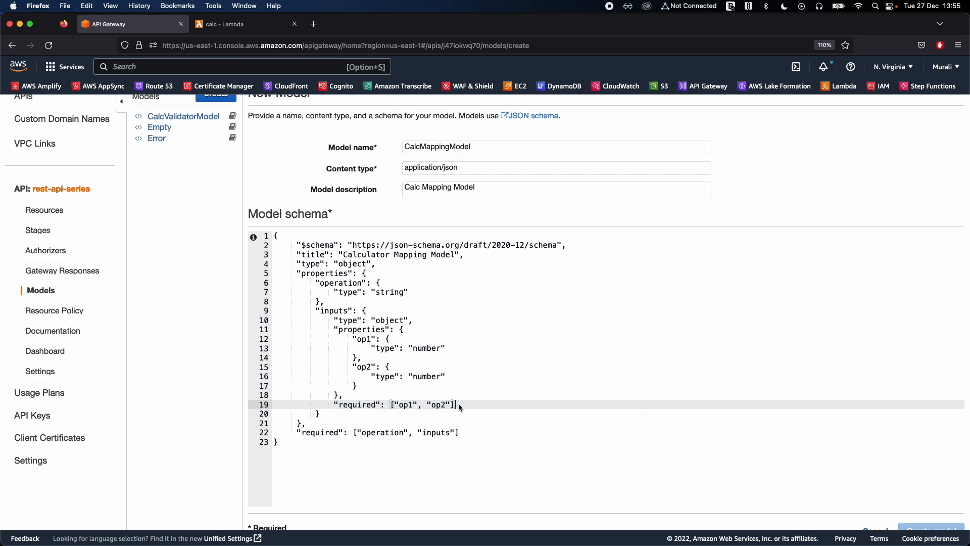
# Check the types of inputs and operation, and the schema's top-level required list.
pyautogui.doubleClick(335, 311)
pyautogui.doubleClick(388, 320)
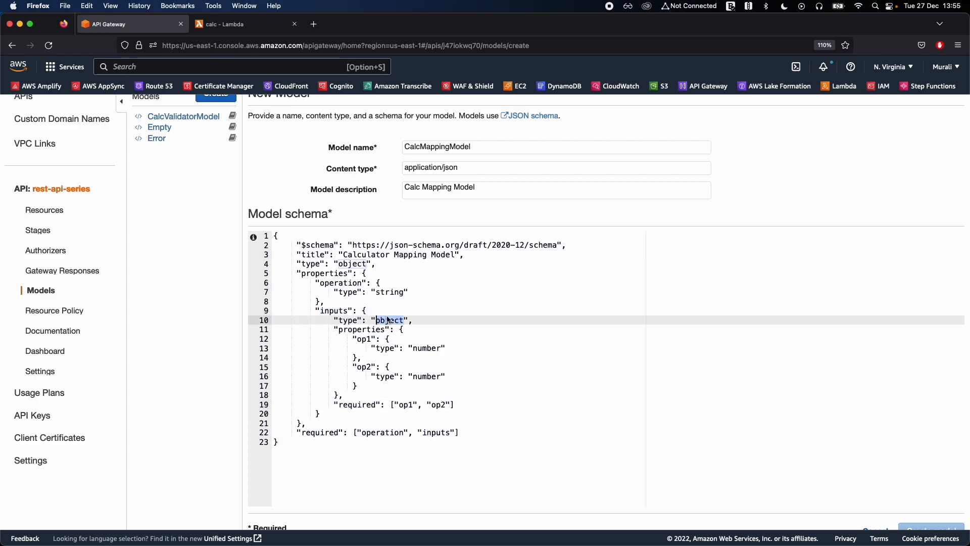
pyautogui.doubleClick(350, 292)
pyautogui.doubleClick(380, 292)
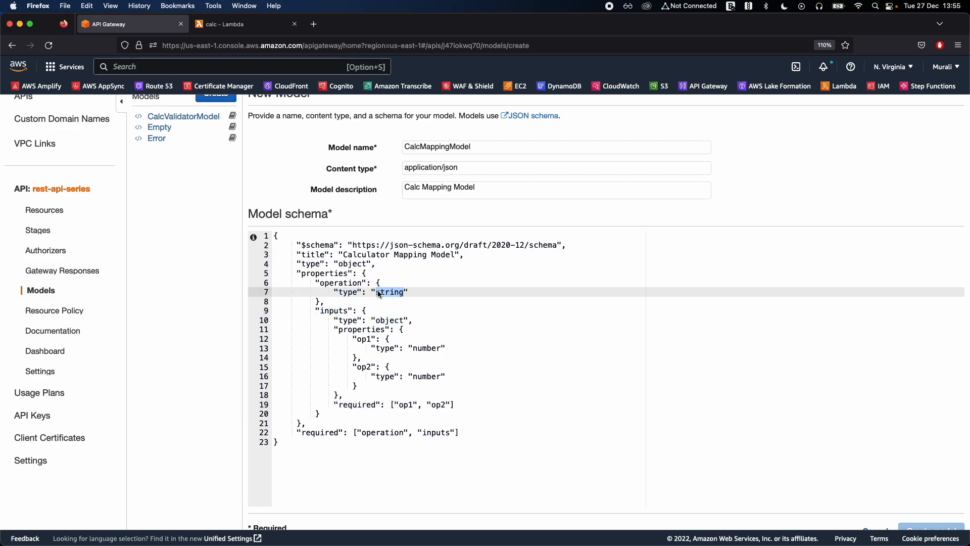
pyautogui.scroll(-1, 380, 294)
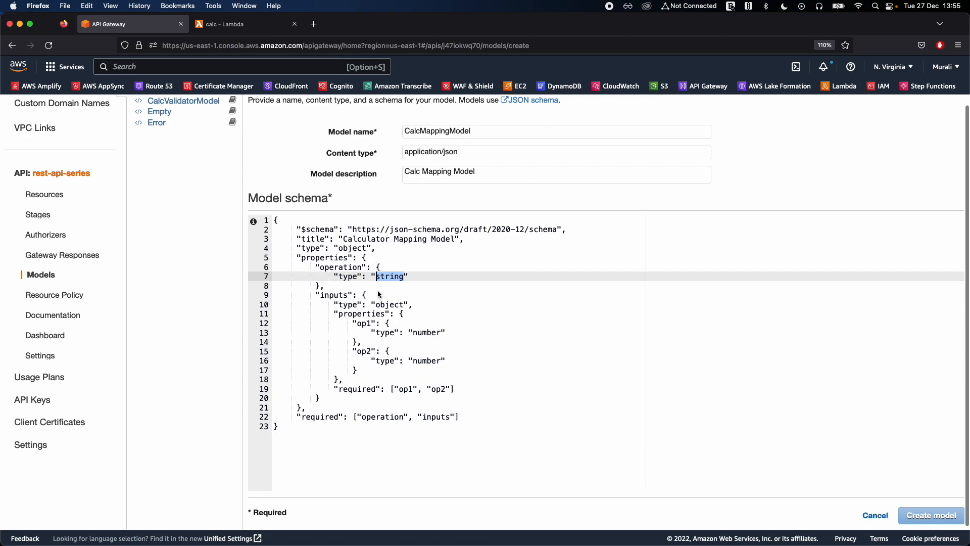
pyautogui.doubleClick(382, 417)
pyautogui.doubleClick(436, 417)
pyautogui.click(498, 411)
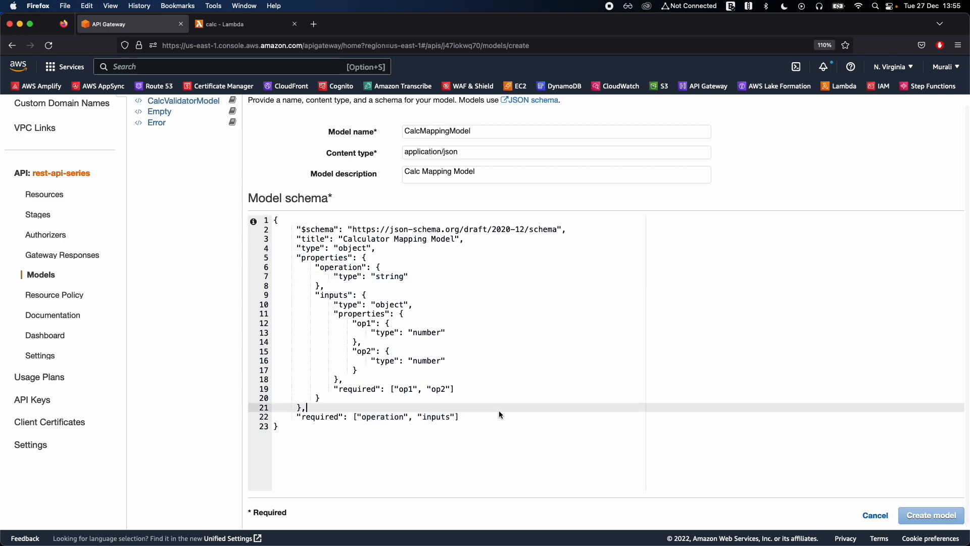
# Check the model name and create the CalcMappingModel model with the pasted schema.
pyautogui.scroll(1, 499, 410)
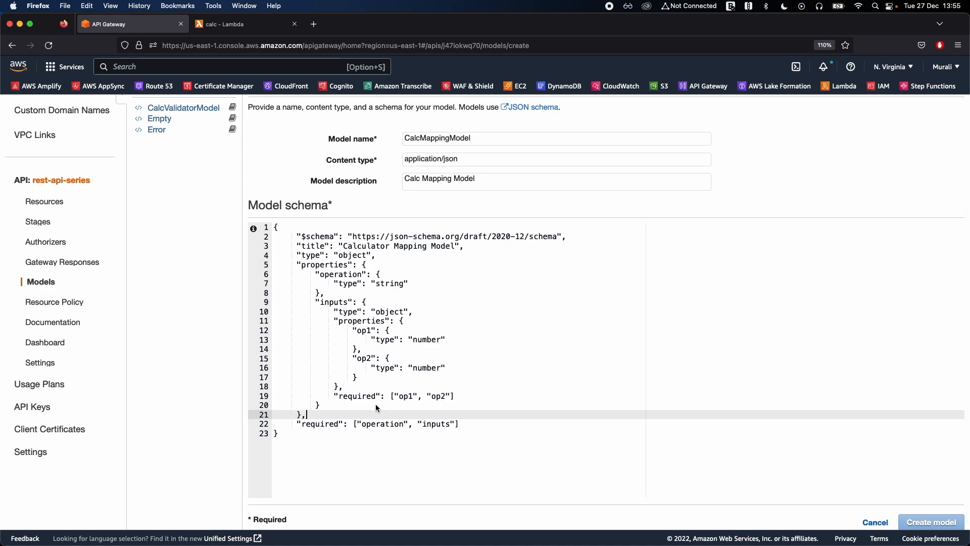
pyautogui.scroll(1, 375, 404)
pyautogui.scroll(2, 389, 413)
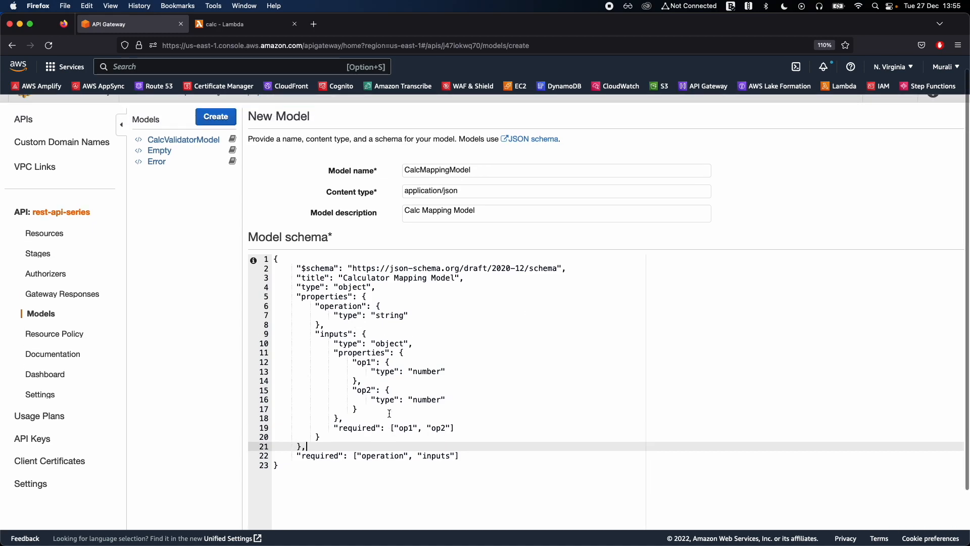
pyautogui.doubleClick(441, 185)
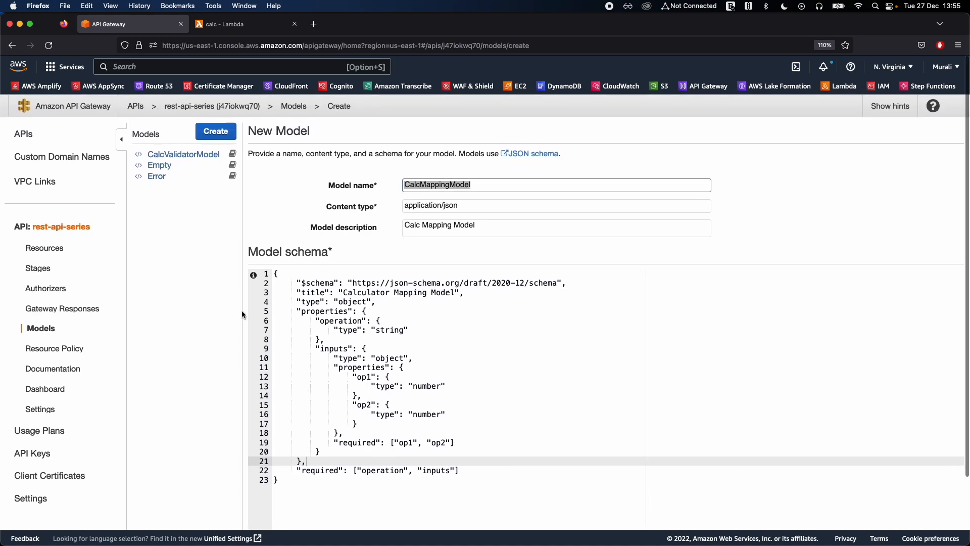
pyautogui.scroll(-3, 242, 311)
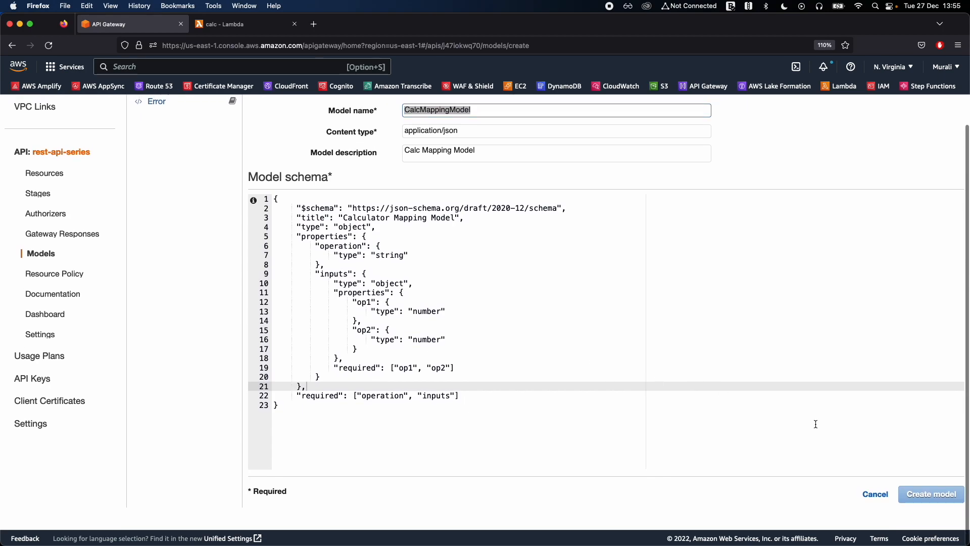
pyautogui.click(404, 274)
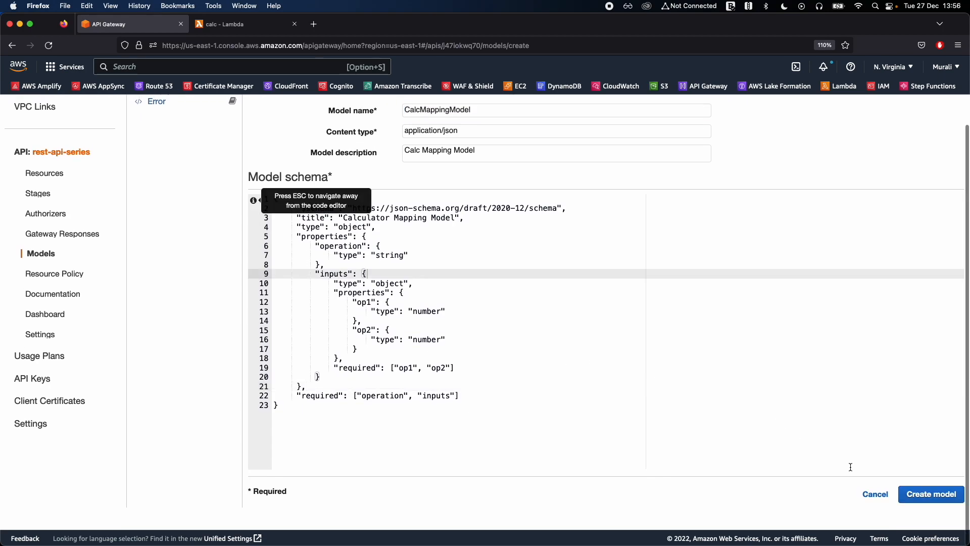
pyautogui.click(938, 500)
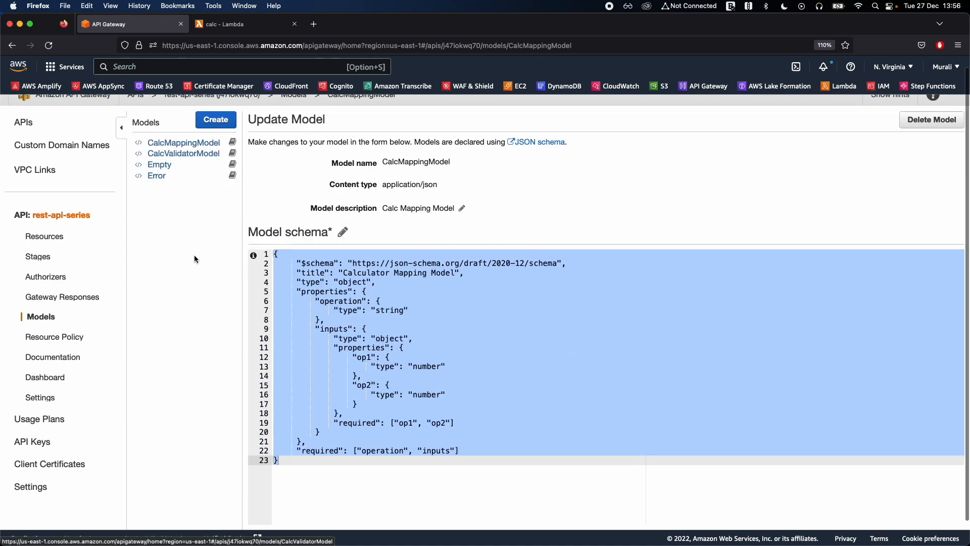
# Open the integration request of the POST method under /math/{operation} and expand its mapping templates.
pyautogui.click(41, 237)
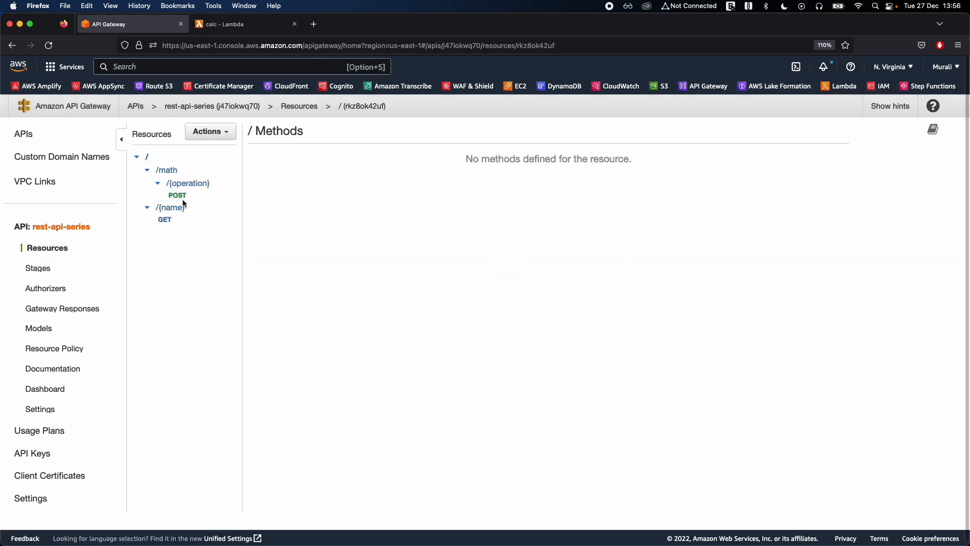
pyautogui.click(179, 196)
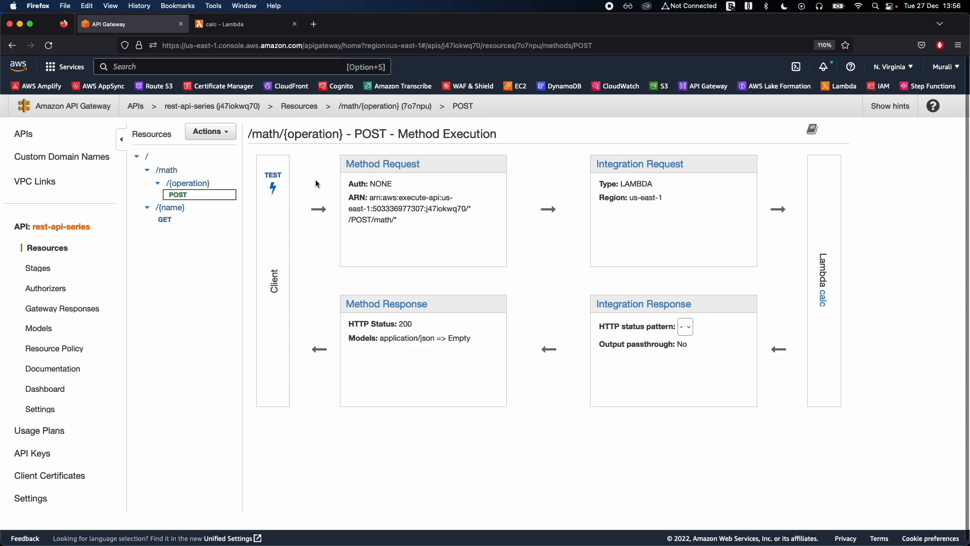
pyautogui.click(639, 164)
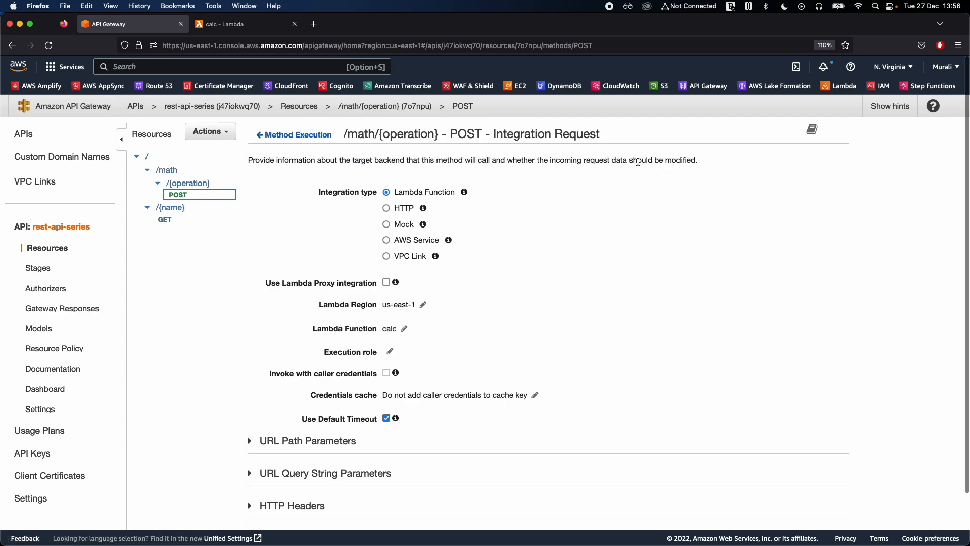
pyautogui.scroll(-2, 515, 287)
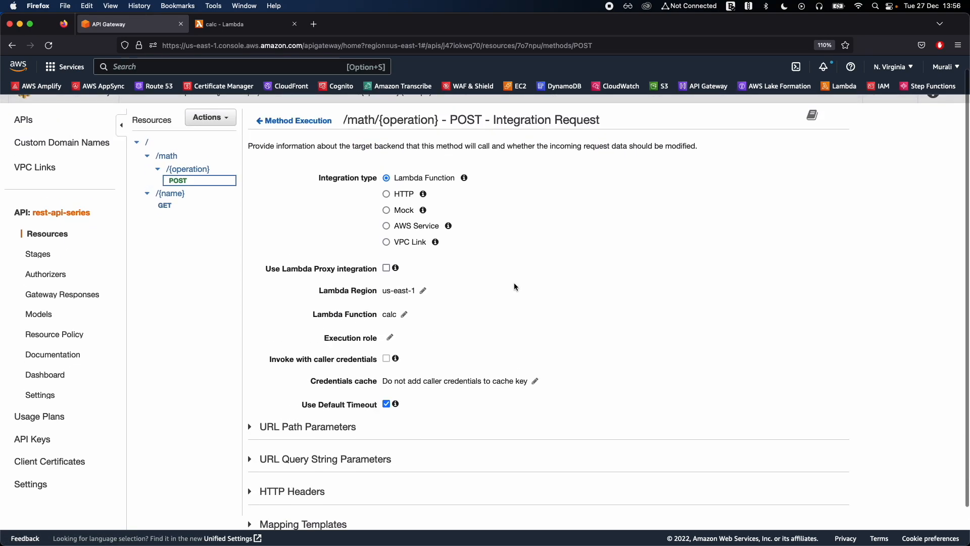
pyautogui.click(303, 481)
pyautogui.scroll(-5, 303, 490)
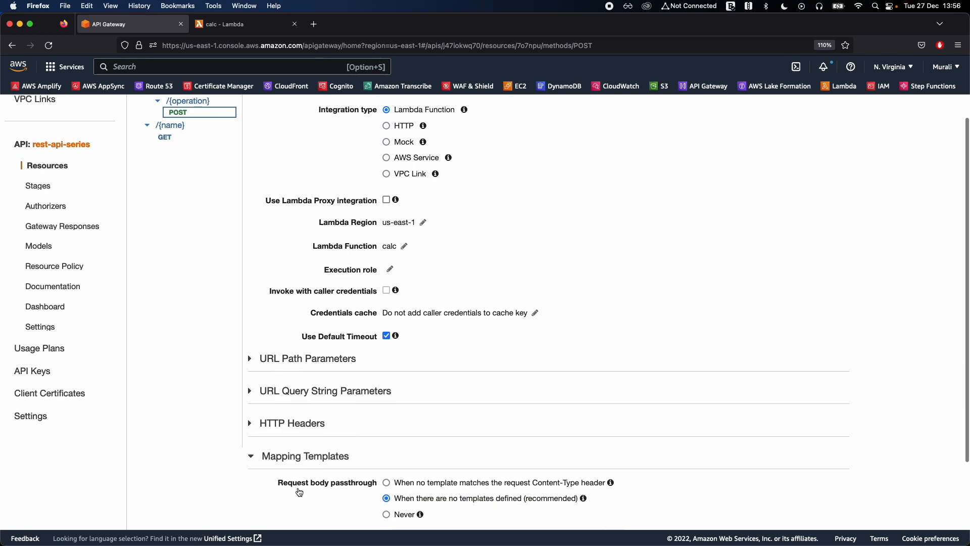
# Add a mapping template for the content type application/json.
pyautogui.click(439, 483)
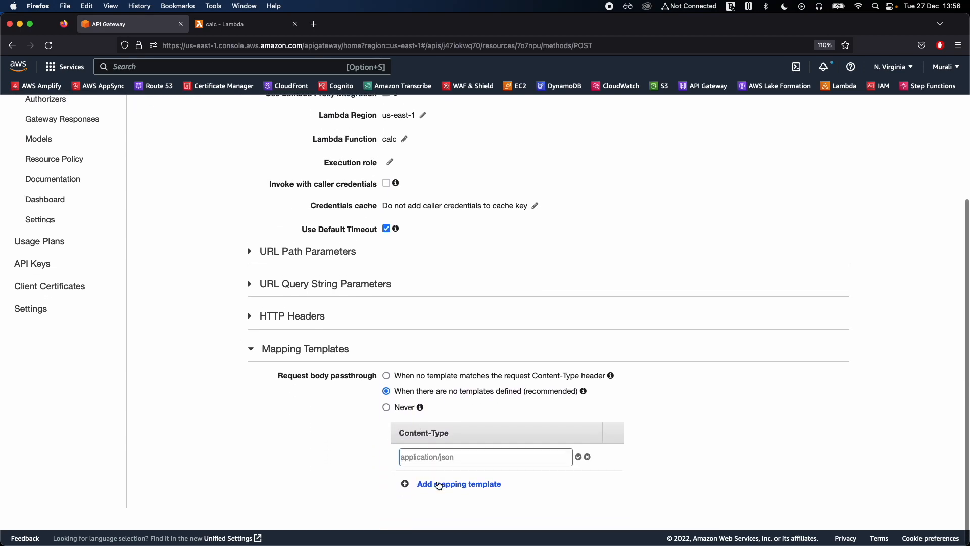
pyautogui.write('a')
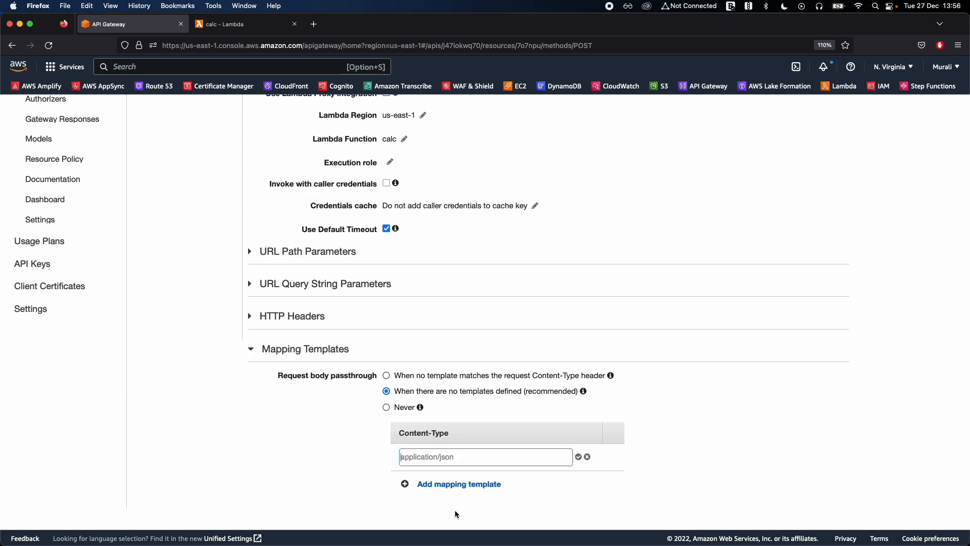
pyautogui.click(421, 458)
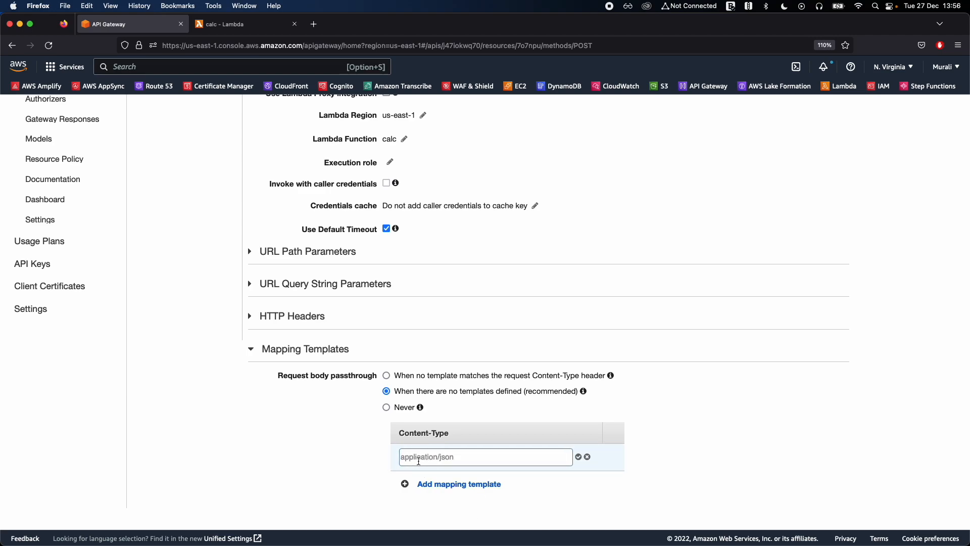
pyautogui.write('application/json')
pyautogui.click(579, 457)
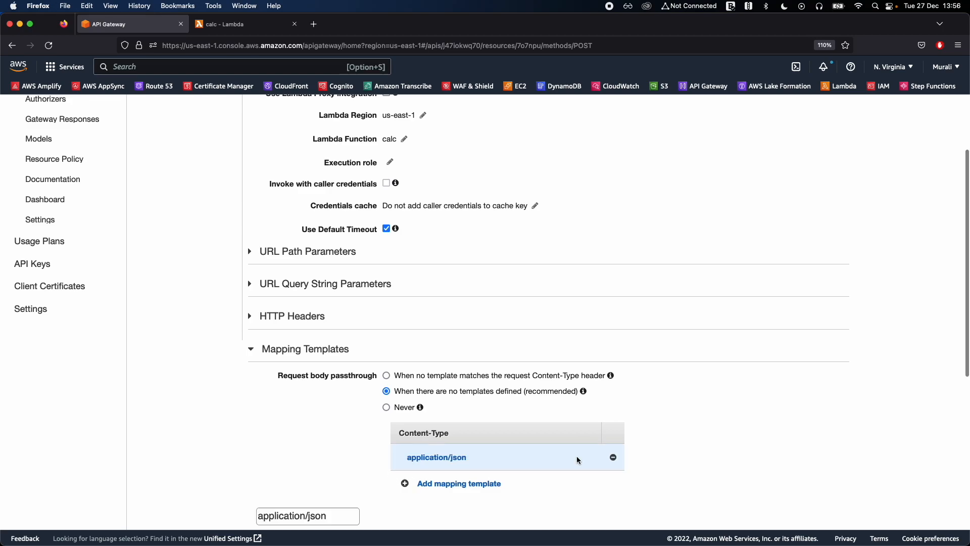
pyautogui.scroll(-3, 655, 450)
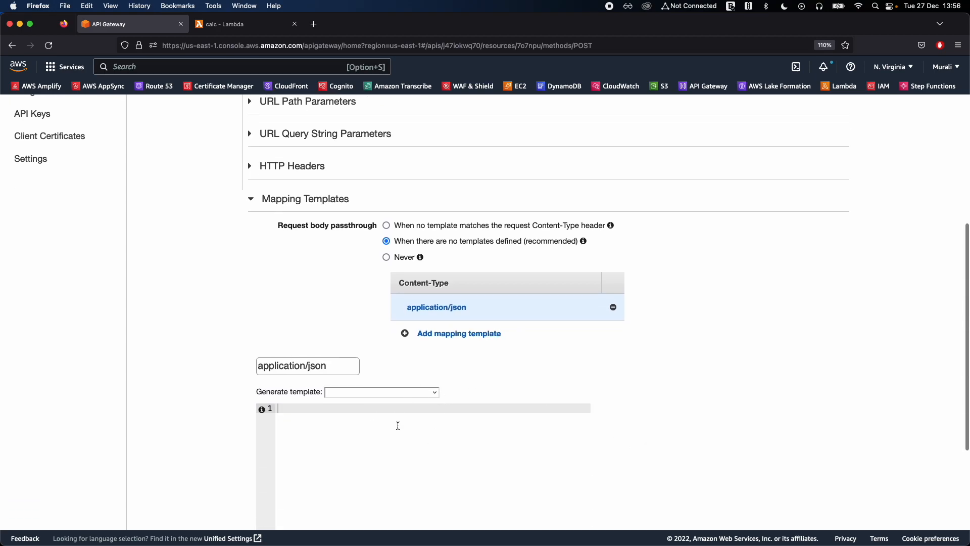
pyautogui.scroll(-3, 230, 429)
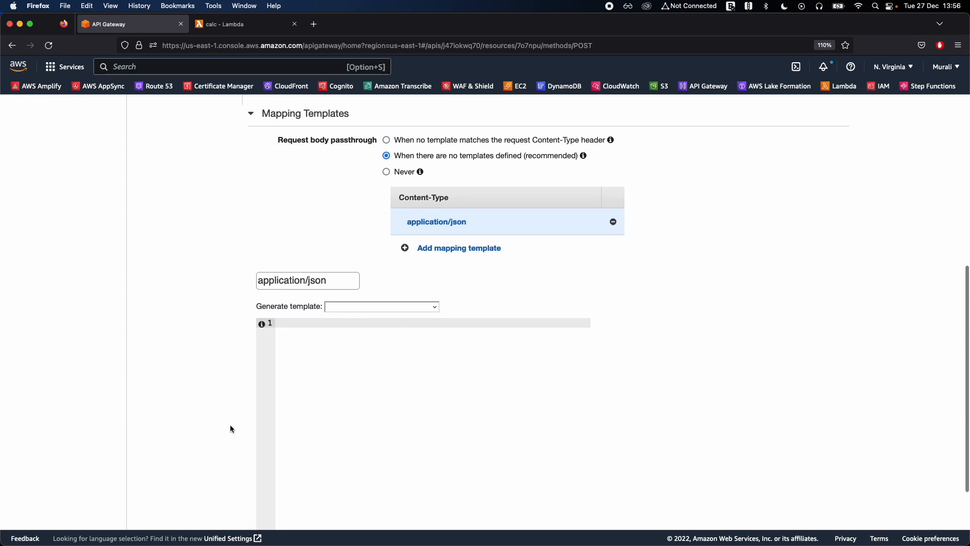
pyautogui.click(390, 383)
pyautogui.write('{')
pyautogui.press('Return')
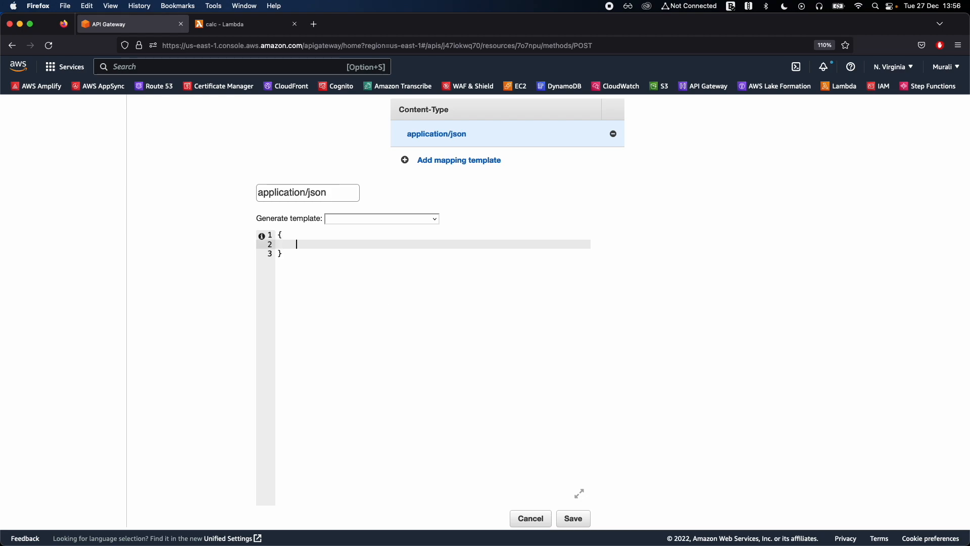
pyautogui.press('super+a')
pyautogui.press('BackSpace')
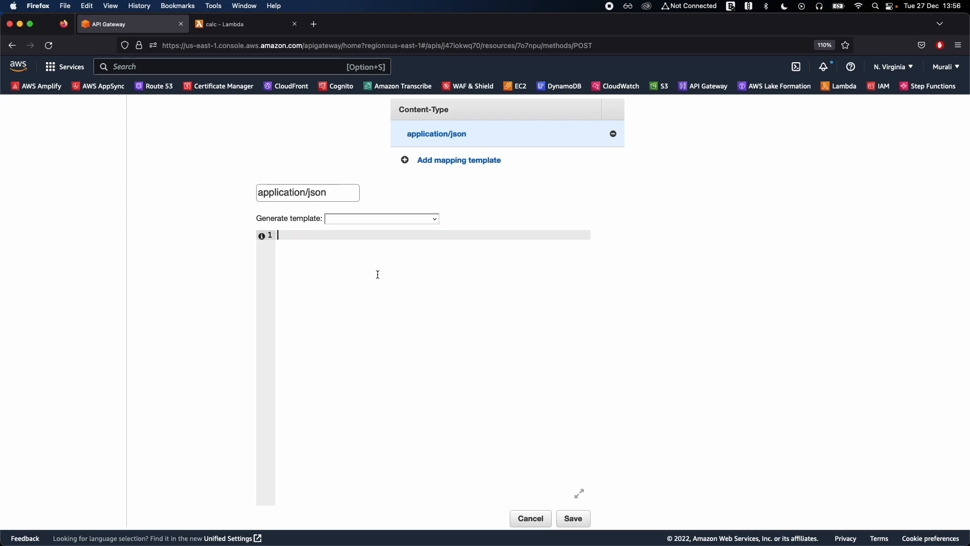
# Generate the application/json template from CalcMappingModel and examine its $inputRoot variable, inputs object and op1 field.
pyautogui.click(352, 222)
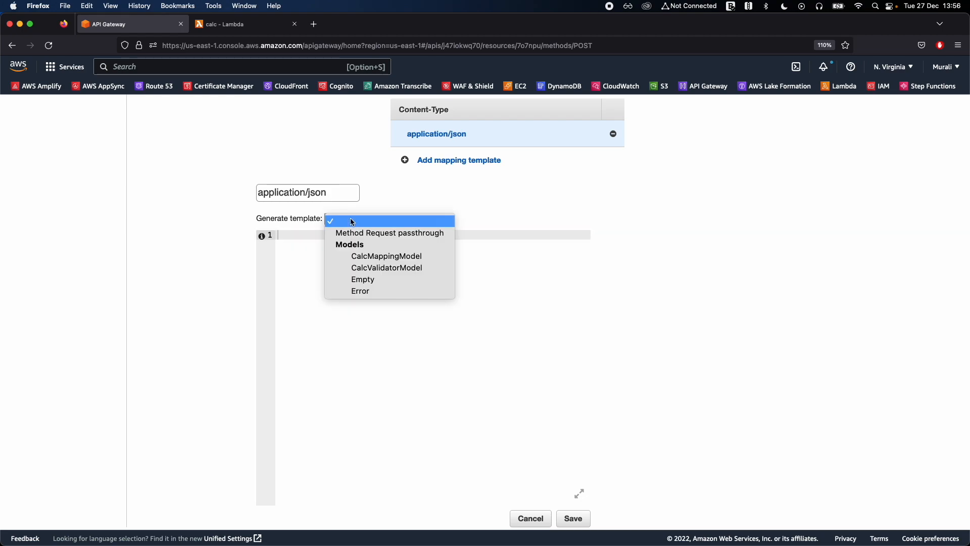
pyautogui.click(387, 256)
pyautogui.click(397, 289)
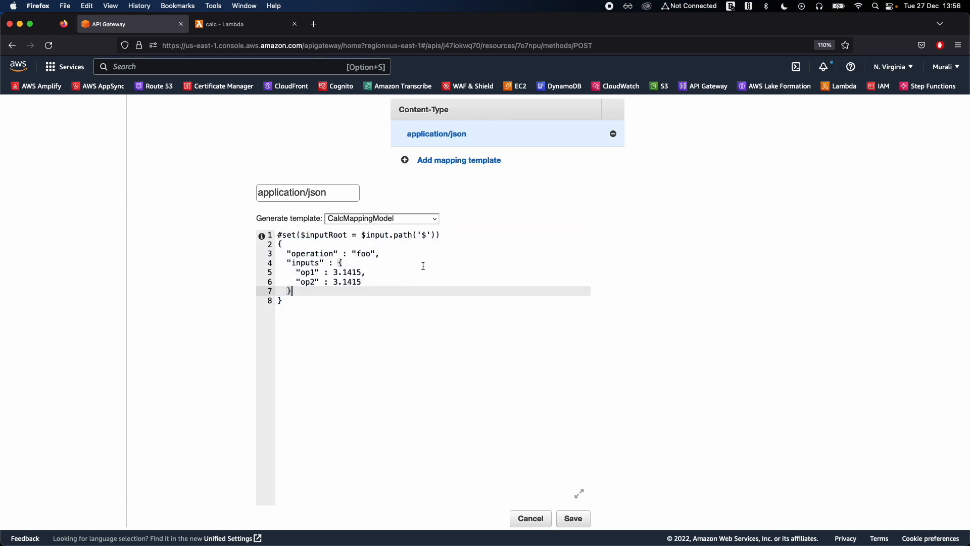
pyautogui.click(411, 253)
pyautogui.doubleClick(317, 236)
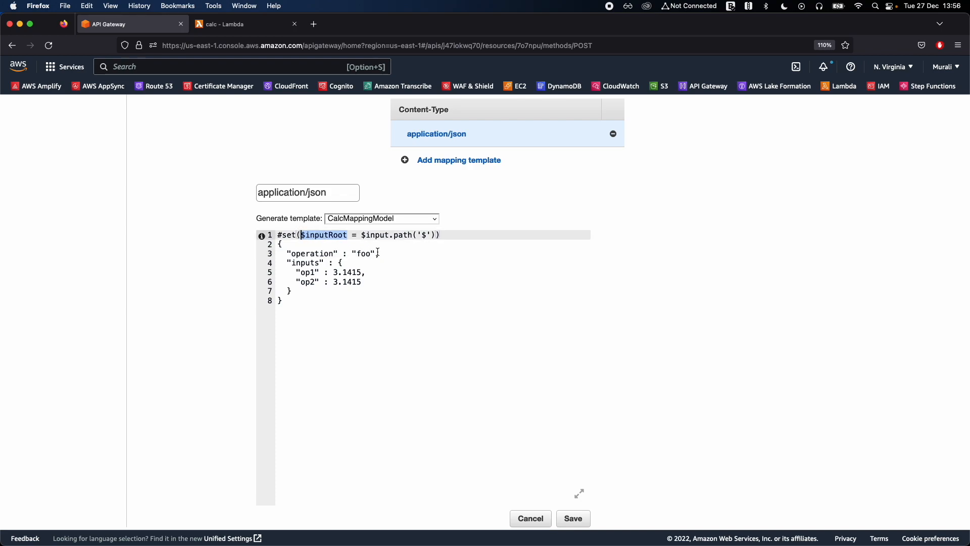
pyautogui.click(345, 272)
pyautogui.doubleClick(309, 272)
pyautogui.doubleClick(305, 263)
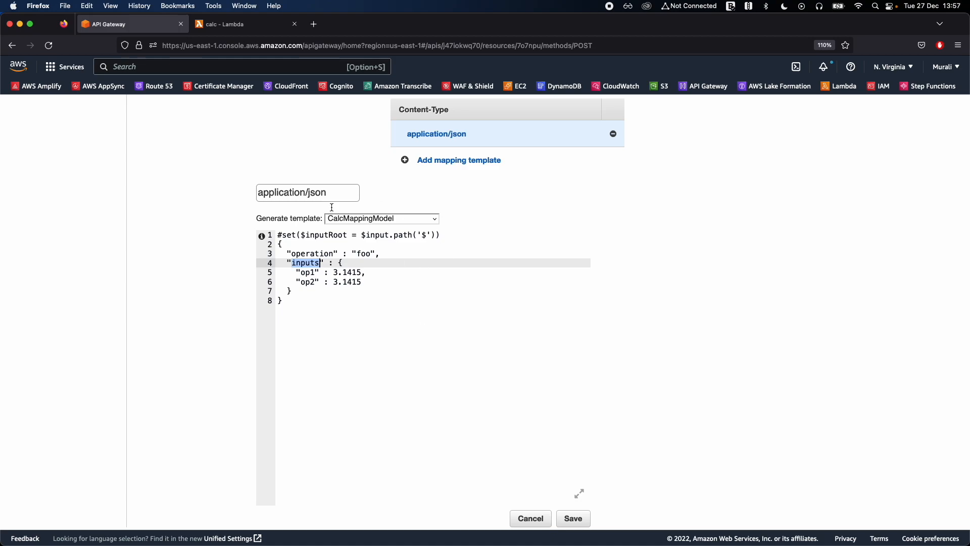
# Replace the operation placeholder value in the mapping template with "$input.params('operation')".
pyautogui.click(414, 292)
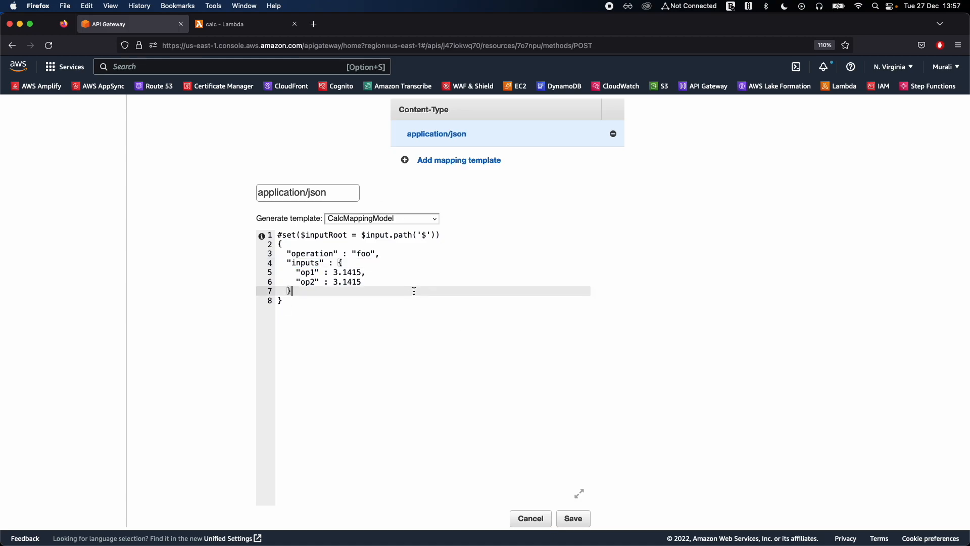
pyautogui.moveTo(352, 253); pyautogui.dragTo(376, 253)
pyautogui.press('BackSpace')
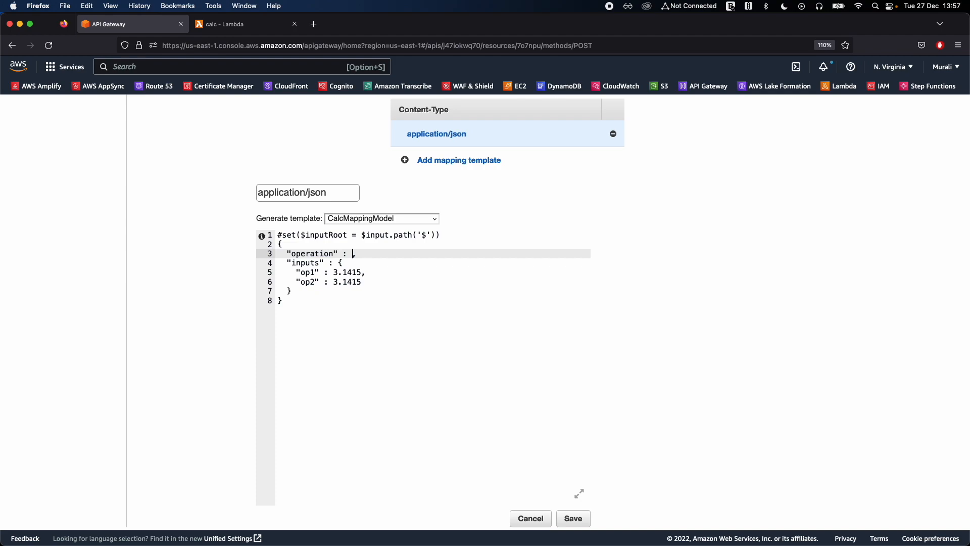
pyautogui.write("$input.params('operation")
pyautogui.press('Left')
pyautogui.press('Left')
pyautogui.press('Left')
pyautogui.press('Left')
pyautogui.press('Left')
pyautogui.press('Left')
pyautogui.press('Left')
pyautogui.press('Left')
pyautogui.press('Left')
pyautogui.press('Left')
pyautogui.press('Left')
pyautogui.press('Left')
pyautogui.write('"')
pyautogui.press('super+Right')
pyautogui.press('Left')
pyautogui.write('"')
# Replace the op1 placeholder value in the mapping template with $input.json('$.num1').
pyautogui.press('Down')
pyautogui.press('Down')
pyautogui.press('BackSpace')
pyautogui.press('BackSpace')
pyautogui.press('BackSpace')
pyautogui.press('BackSpace')
pyautogui.press('BackSpace')
pyautogui.press('BackSpace')
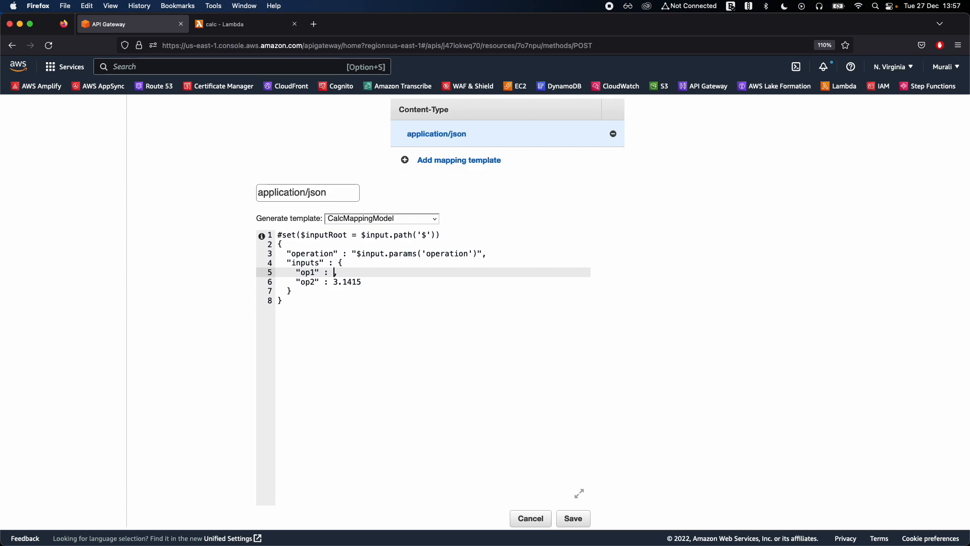
pyautogui.write('$input')
pyautogui.write('.para')
pyautogui.press('BackSpace')
pyautogui.press('BackSpace')
pyautogui.write("json('$.num1")
pyautogui.press('Left')
# Replace $input with the $inputRoot variable in the op1 expression.
pyautogui.doubleClick(332, 236)
pyautogui.press('super+c')
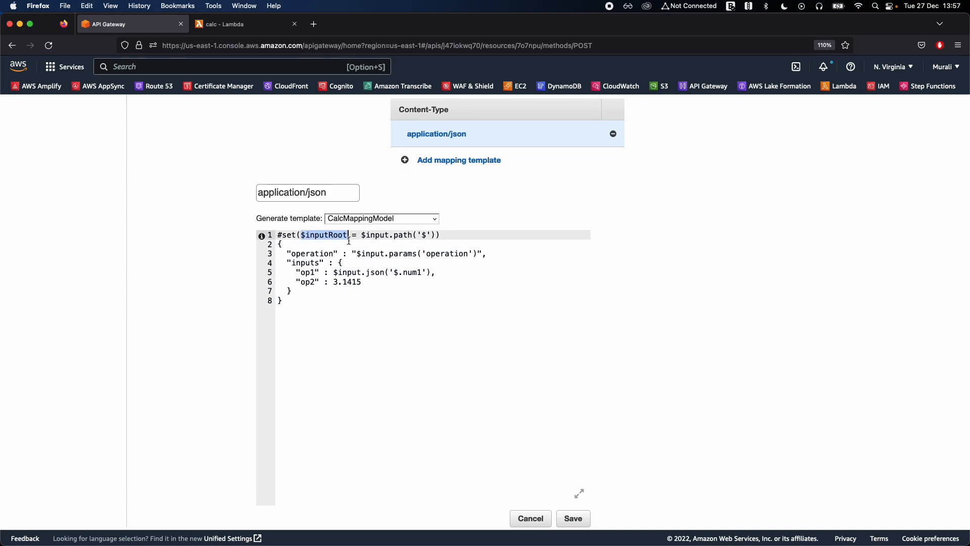
pyautogui.doubleClick(346, 272)
pyautogui.press('super+v')
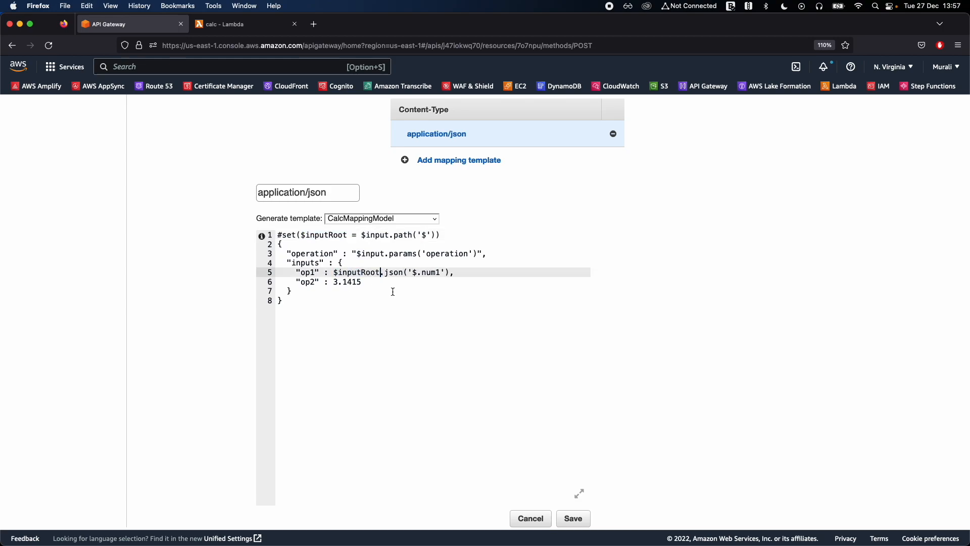
# Copy the op1 expression over the op2 placeholder value and adapt it to $inputRoot.json('$.num2').
pyautogui.click(334, 273)
pyautogui.press('shift+super+Right')
pyautogui.hotkey('shift', 'Left')
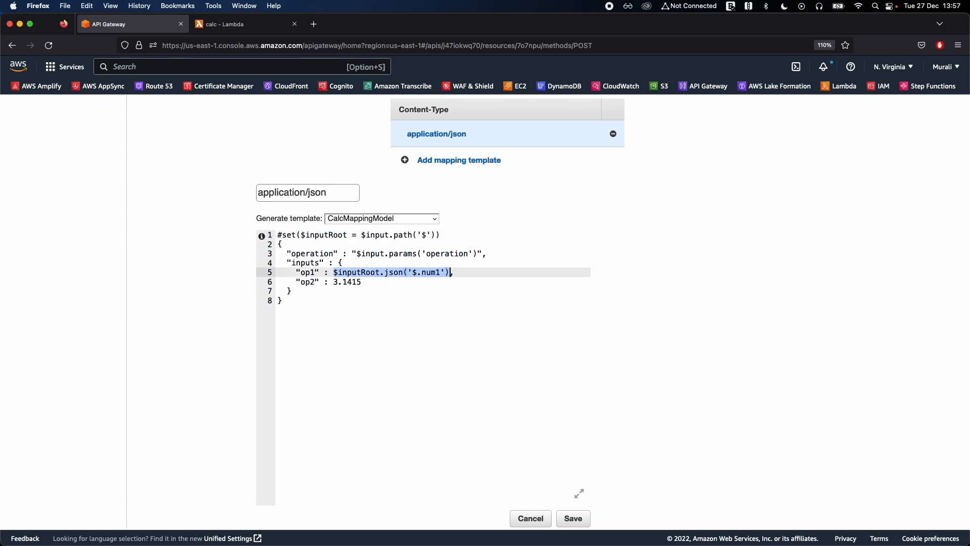
pyautogui.press('super+c')
pyautogui.click(334, 282)
pyautogui.press('shift+super+Right')
pyautogui.press('super+v')
pyautogui.press('Left')
pyautogui.press('Left')
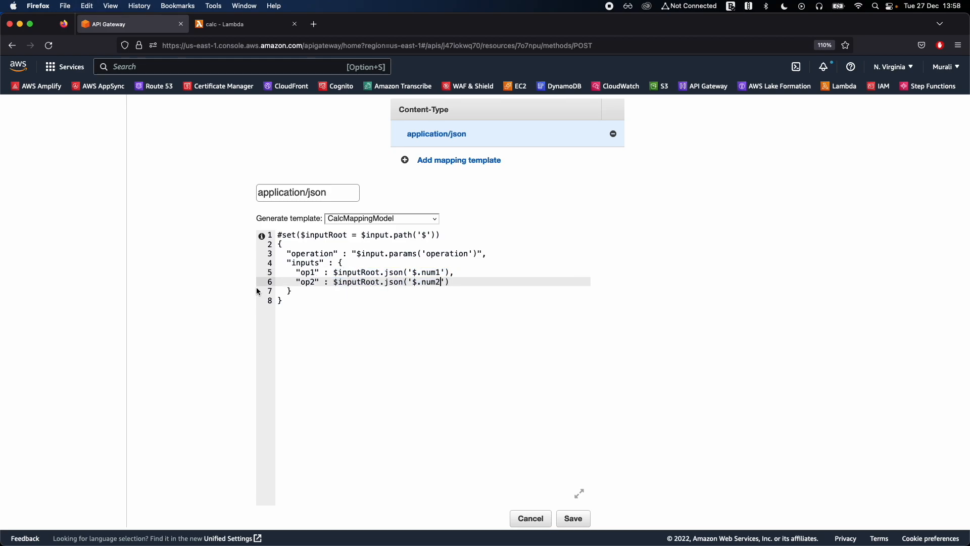
# Save the application/json mapping template and review its saved contents.
pyautogui.click(504, 291)
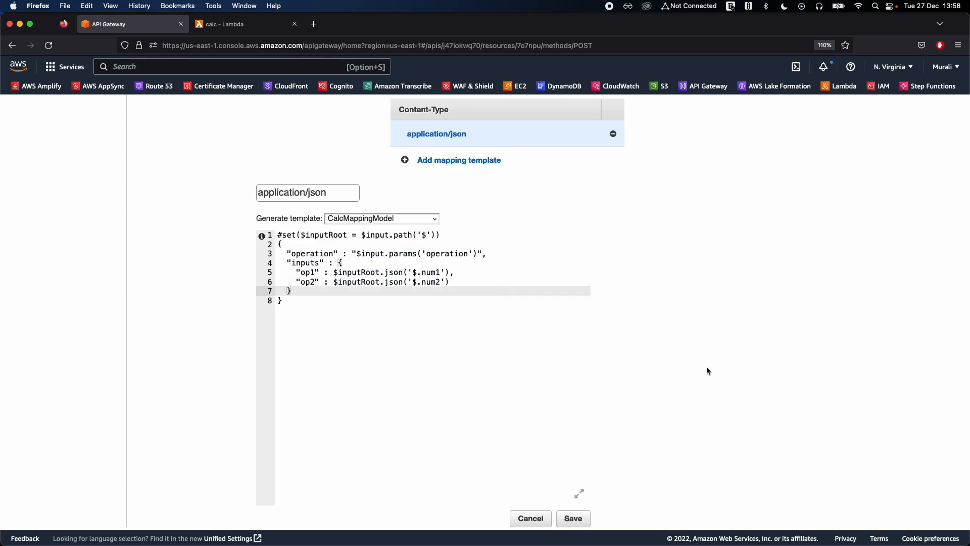
pyautogui.scroll(-1, 706, 366)
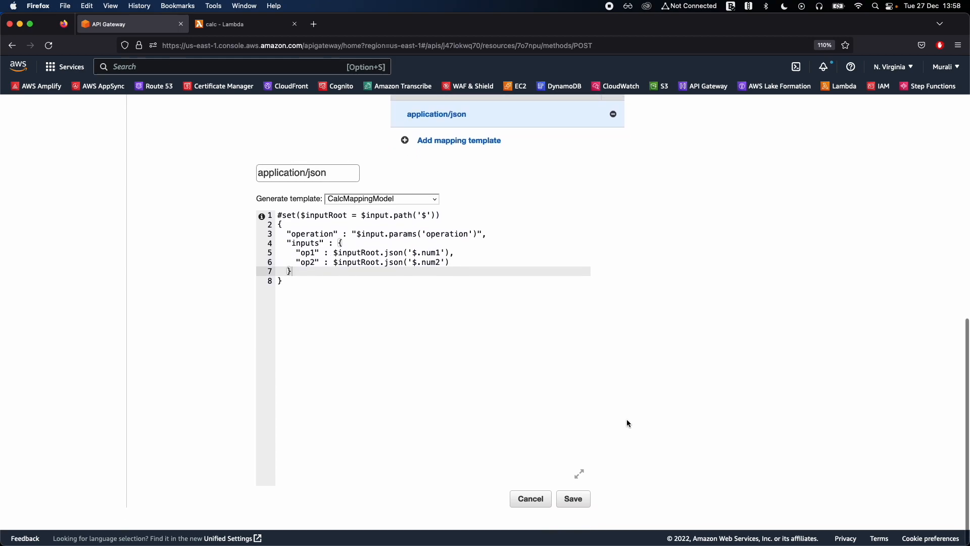
pyautogui.click(575, 505)
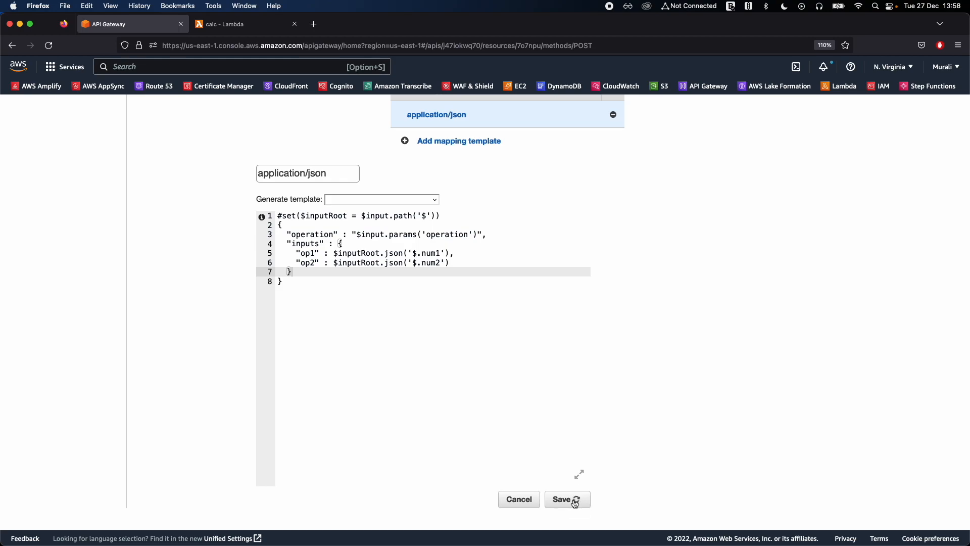
pyautogui.scroll(8, 641, 427)
pyautogui.scroll(-5, 642, 427)
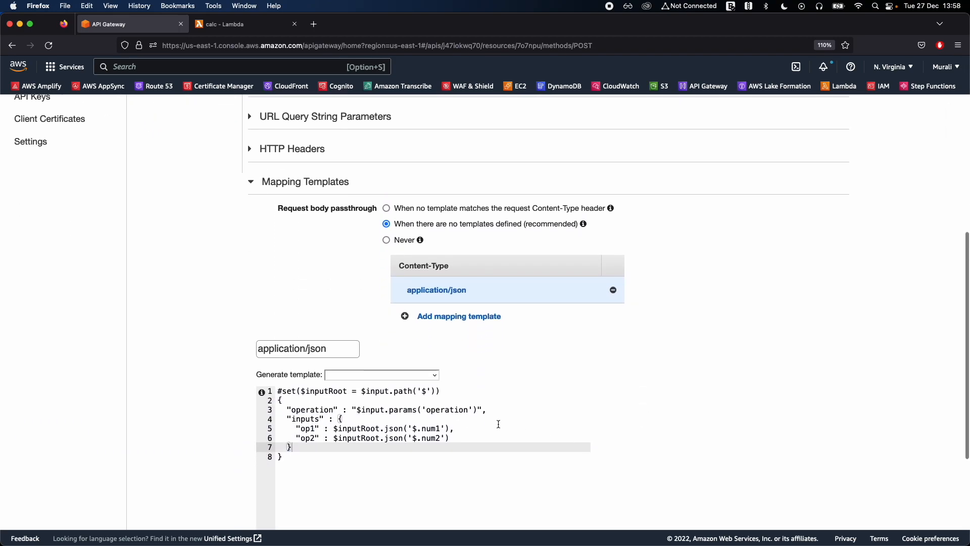
pyautogui.click(524, 426)
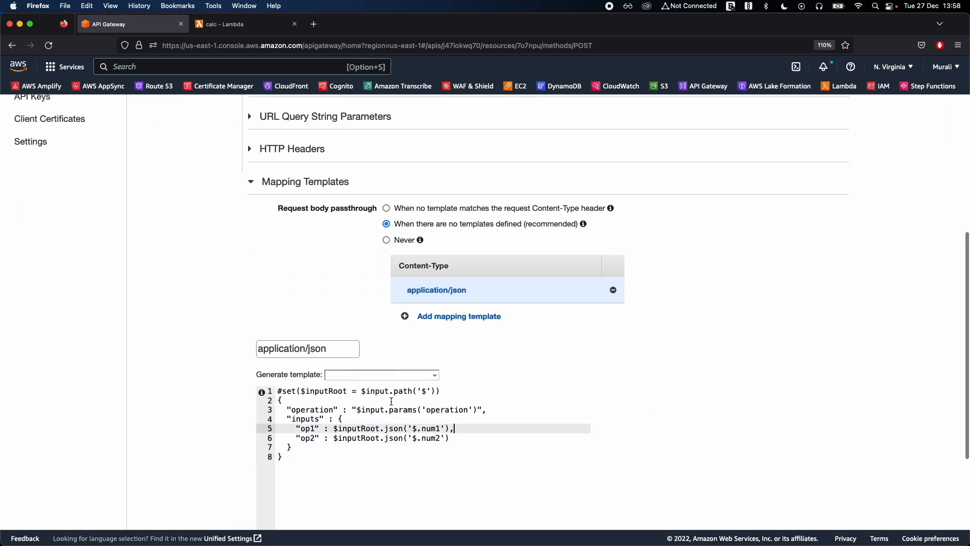
pyautogui.scroll(6, 245, 445)
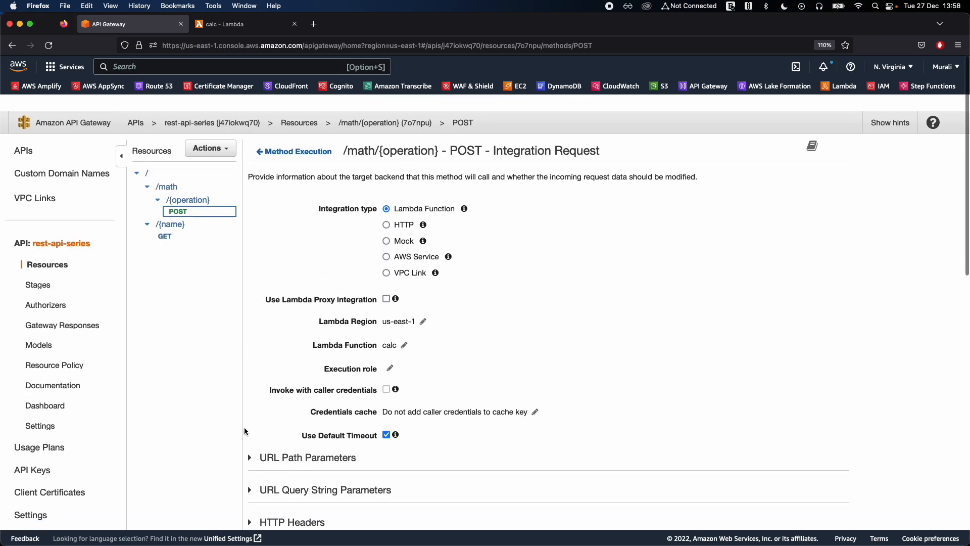
# Open the method test for the /math/{operation} POST method and set the operation path value to add.
pyautogui.click(293, 135)
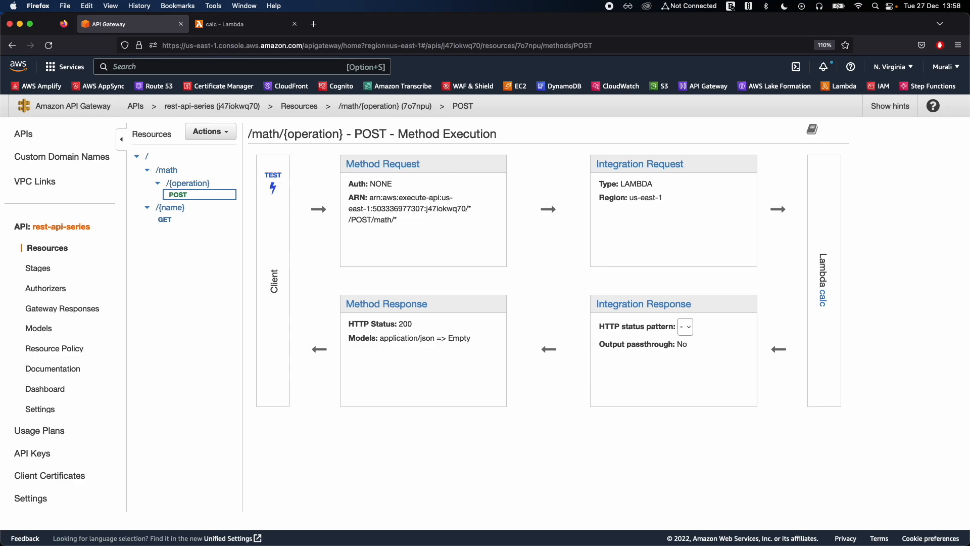
pyautogui.click(270, 192)
pyautogui.click(315, 219)
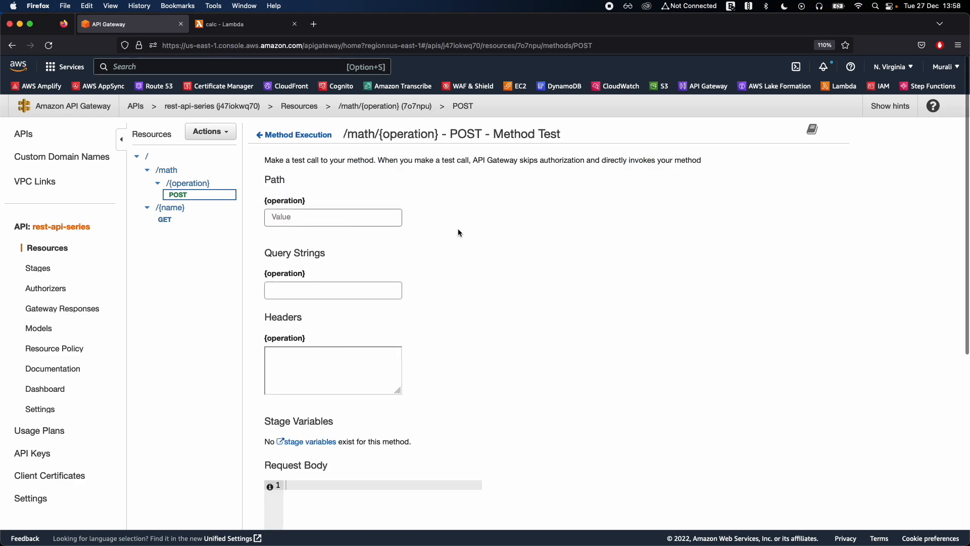
pyautogui.scroll(-1, 458, 230)
pyautogui.write('add')
pyautogui.scroll(-2, 340, 462)
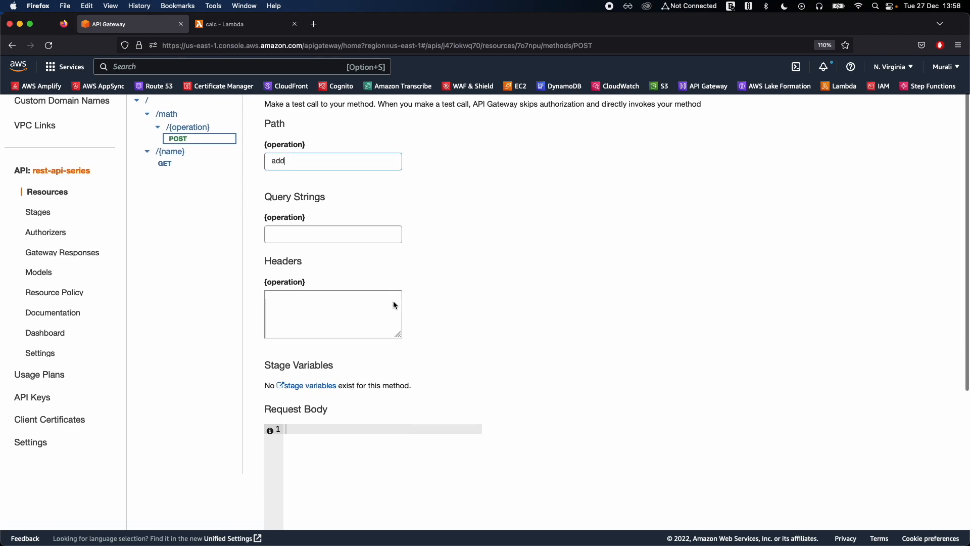
# Enter a JSON request body with num1 as 222 and num2 as 897, and run the method test.
pyautogui.click(341, 461)
pyautogui.write('{')
pyautogui.press('Return')
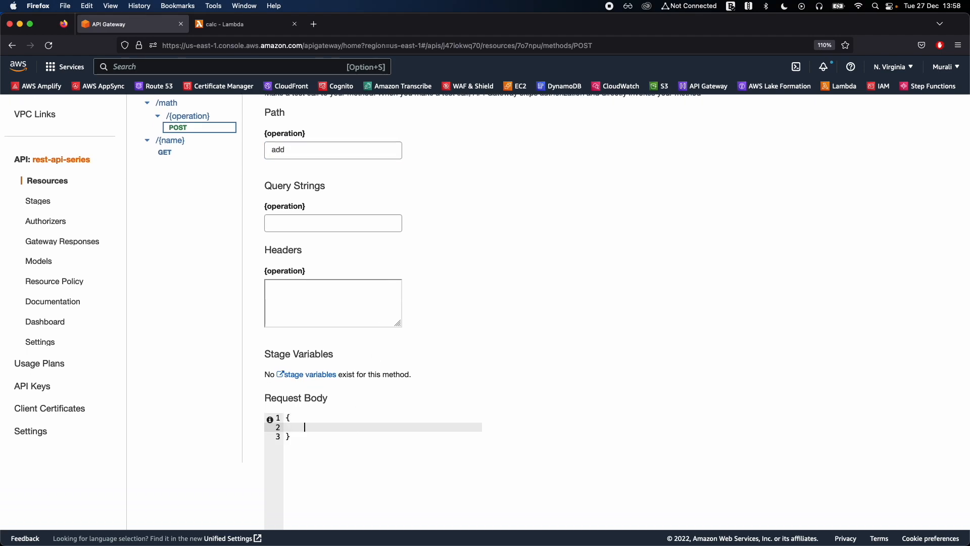
pyautogui.write('"num1": 222,')
pyautogui.press('Return')
pyautogui.write('"num2')
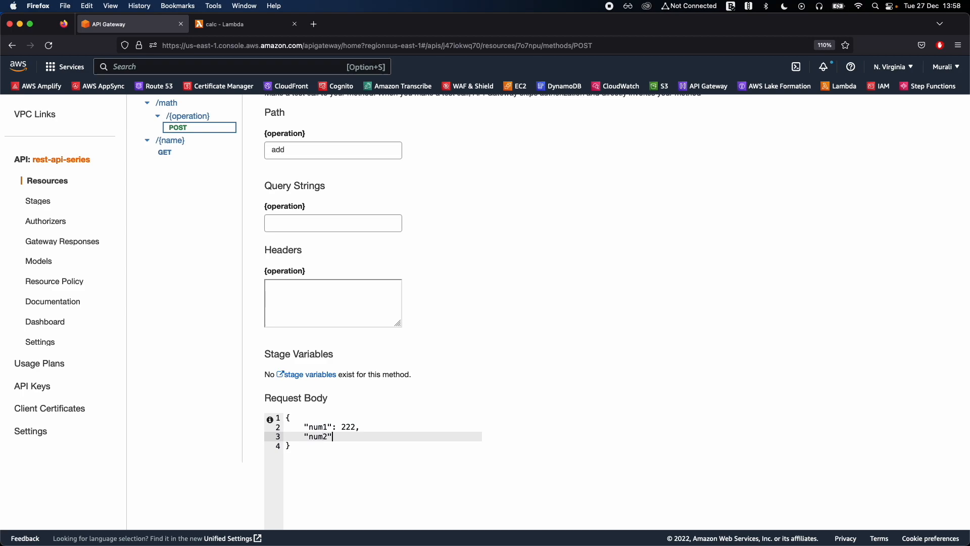
pyautogui.write('": 897')
pyautogui.scroll(-5, 564, 427)
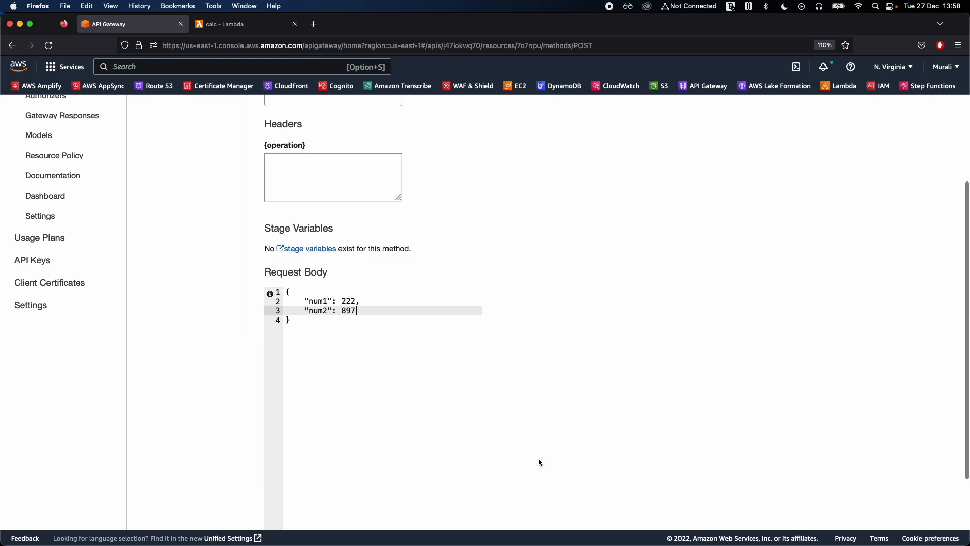
pyautogui.click(457, 489)
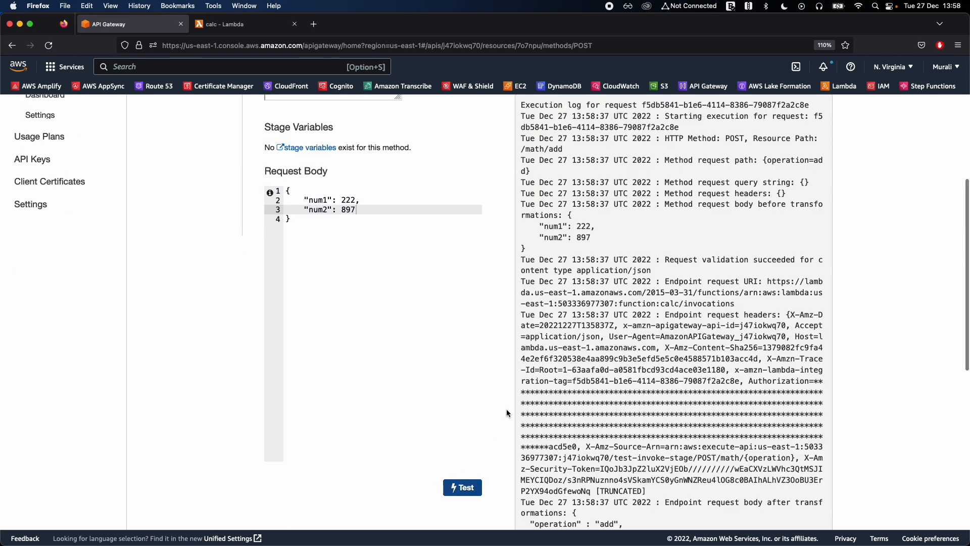
# Examine the test's response body, including the parsing message and the op1 and op2 values in the transformed payload.
pyautogui.scroll(6, 508, 413)
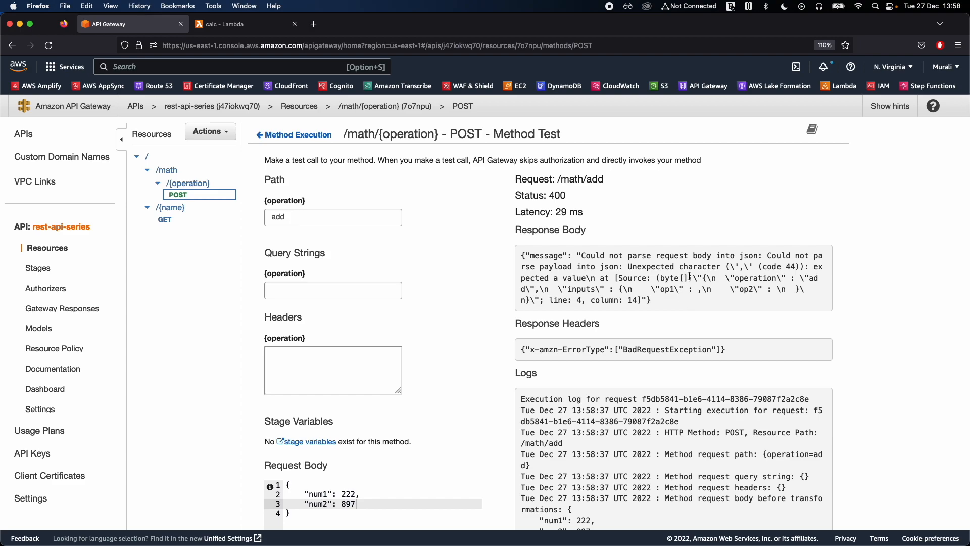
pyautogui.moveTo(629, 256); pyautogui.dragTo(718, 256)
pyautogui.click(733, 265)
pyautogui.moveTo(625, 270); pyautogui.dragTo(665, 295)
pyautogui.click(665, 296)
pyautogui.scroll(-3, 697, 329)
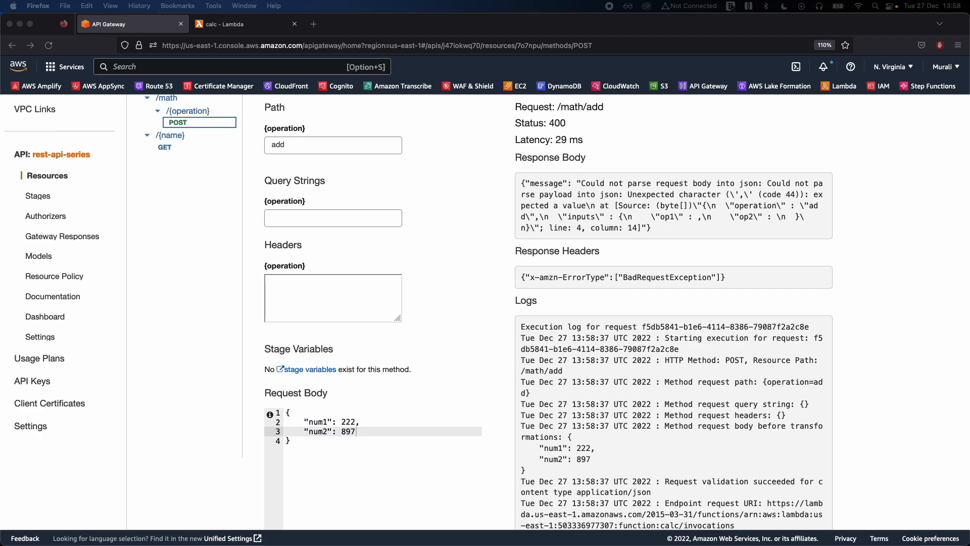
pyautogui.click(751, 288)
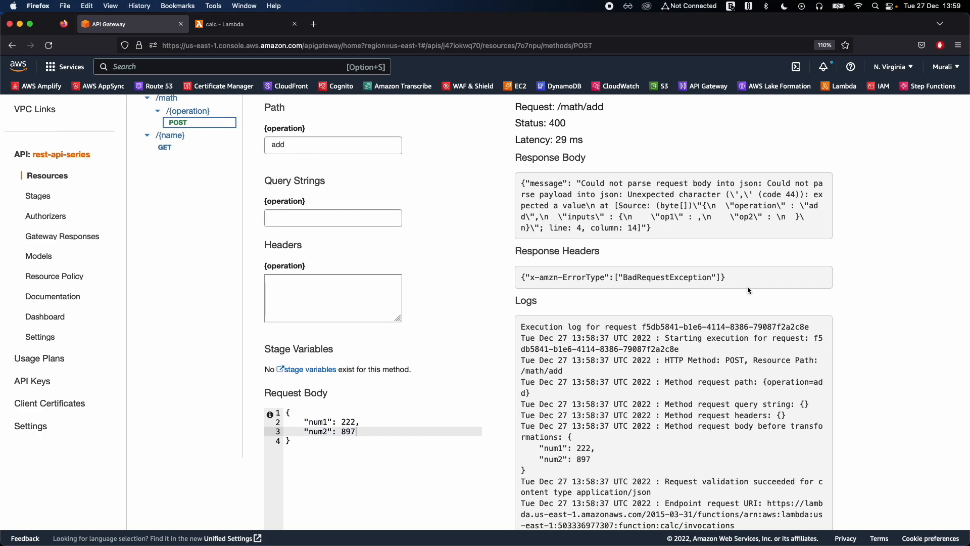
pyautogui.scroll(3, 629, 311)
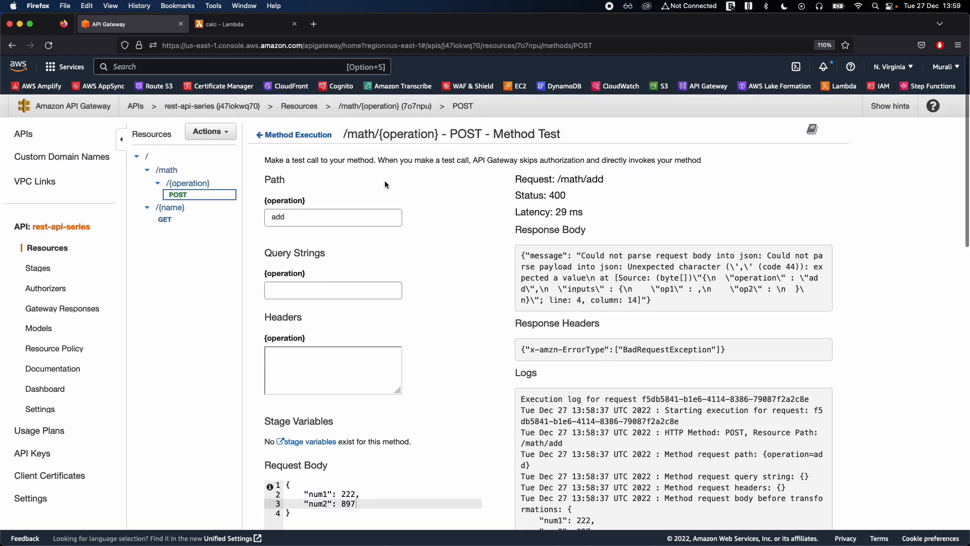
# Reopen the integration request's mapping template and change the op1 value to $inputRoot.num1.
pyautogui.click(295, 135)
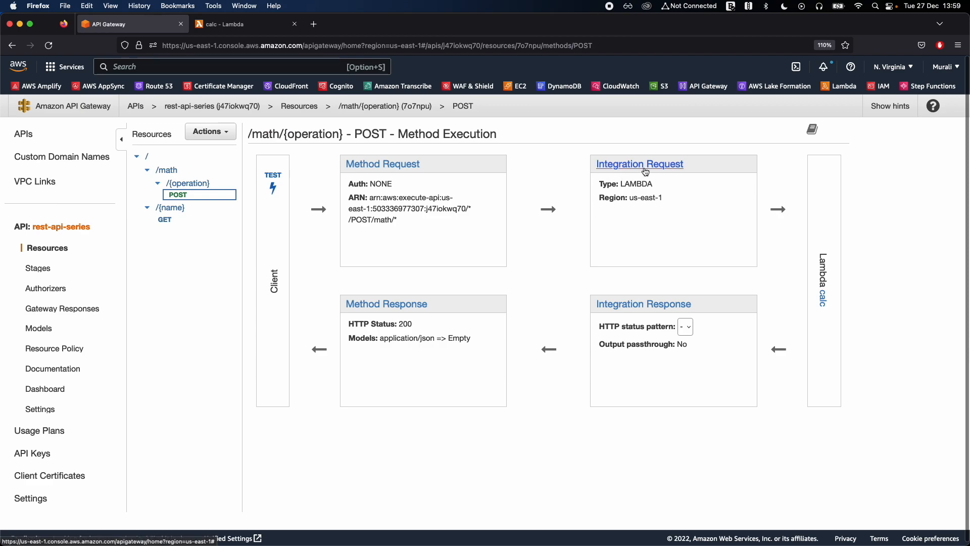
pyautogui.click(635, 168)
pyautogui.scroll(-7, 505, 332)
pyautogui.scroll(-2, 507, 337)
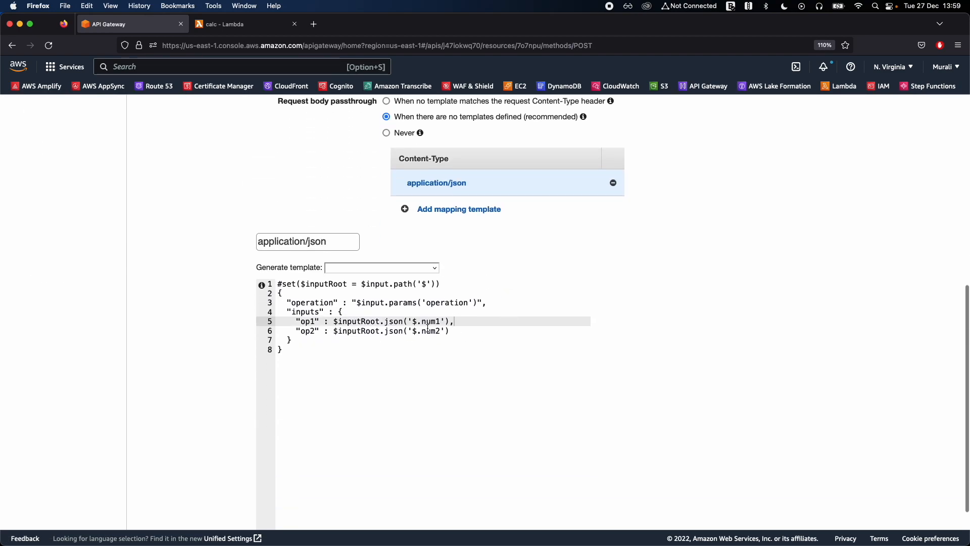
pyautogui.click(381, 333)
pyautogui.doubleClick(388, 325)
pyautogui.press('Left')
pyautogui.hotkey('shift', 'End')
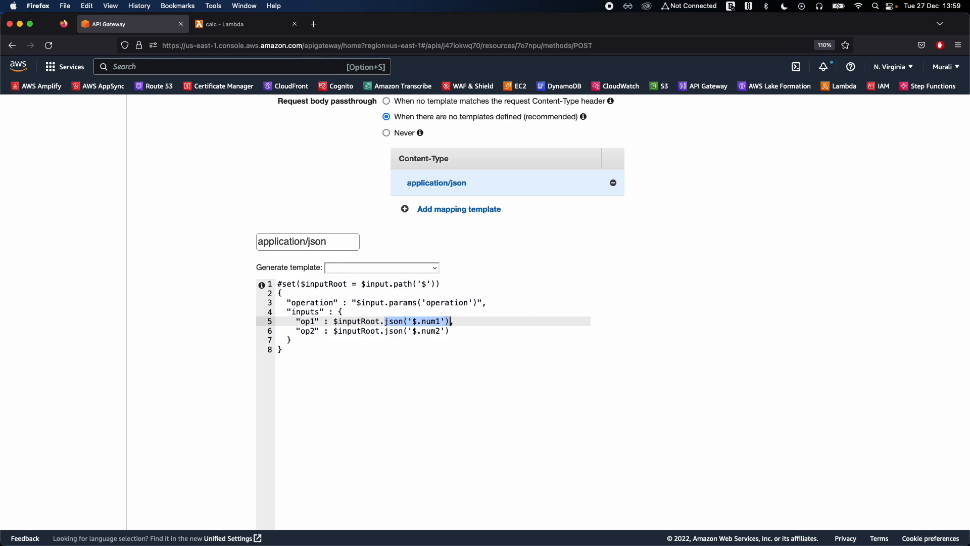
pyautogui.press('BackSpace')
pyautogui.write('num1,')
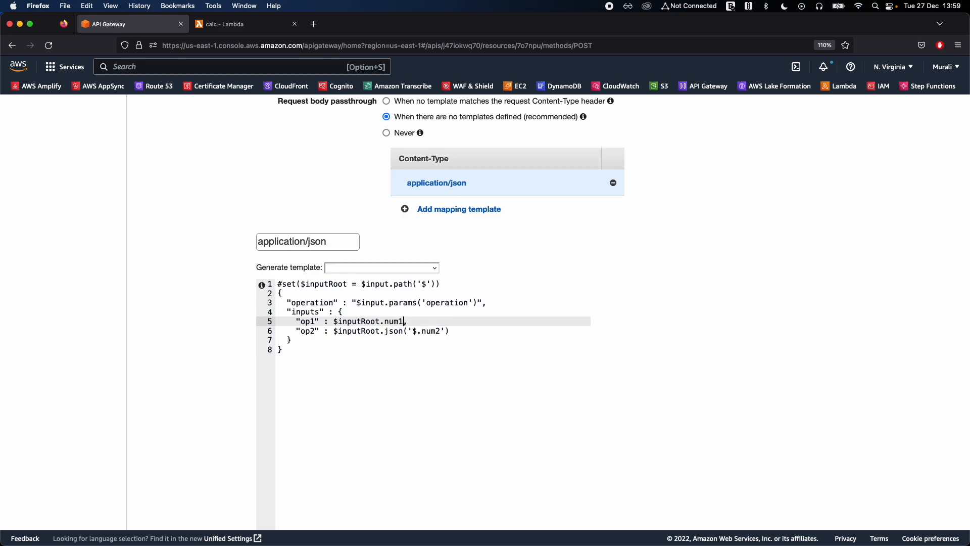
# Change the op2 value to $inputRoot.num2 and save the mapping template.
pyautogui.press('Down')
pyautogui.press('Left')
pyautogui.press('Left')
pyautogui.press('Left')
pyautogui.press('Left')
pyautogui.press('Left')
pyautogui.hotkey('shift', 'End')
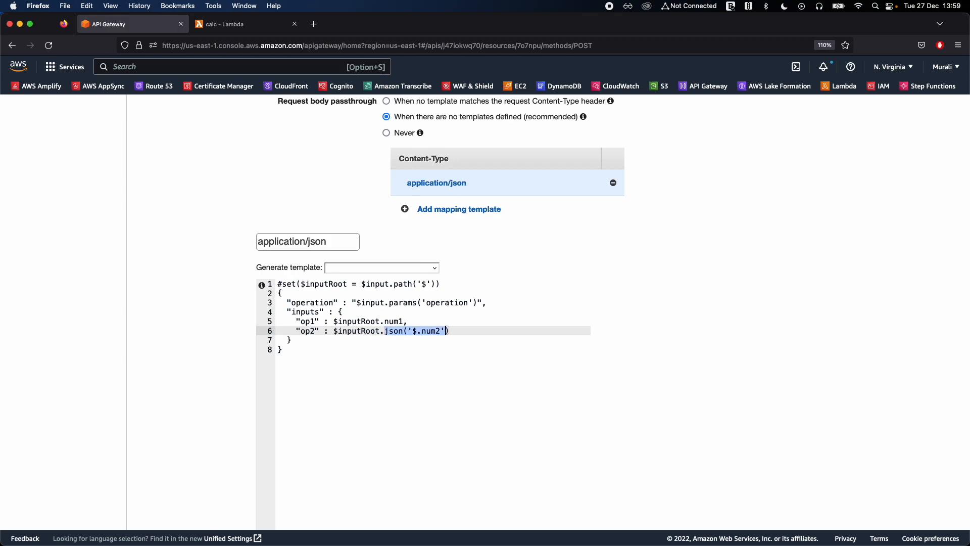
pyautogui.press('BackSpace')
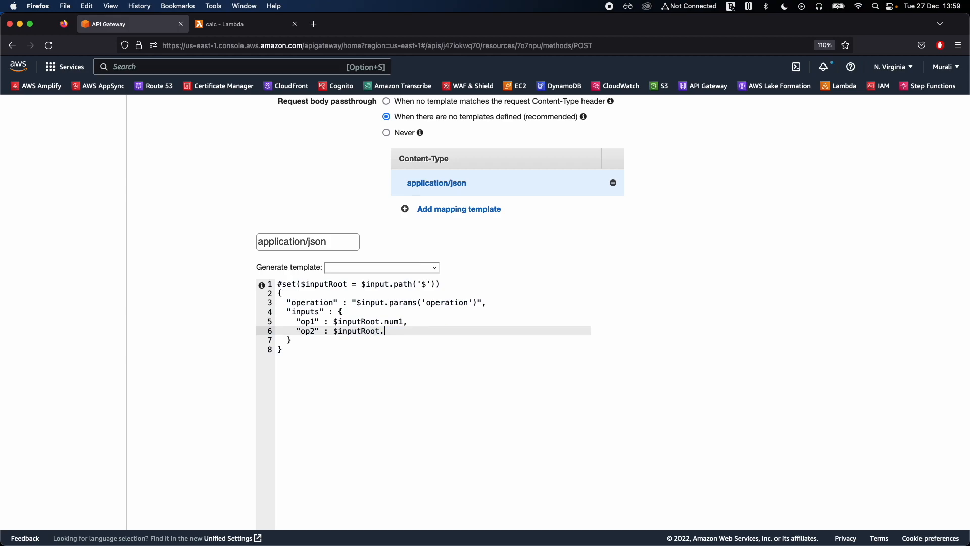
pyautogui.doubleClick(357, 322)
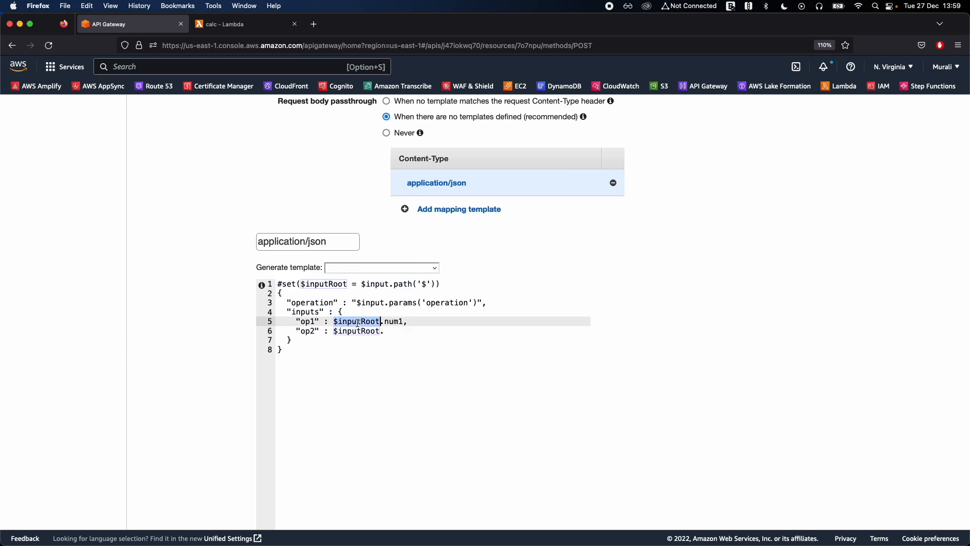
pyautogui.click(380, 284)
pyautogui.doubleClick(395, 322)
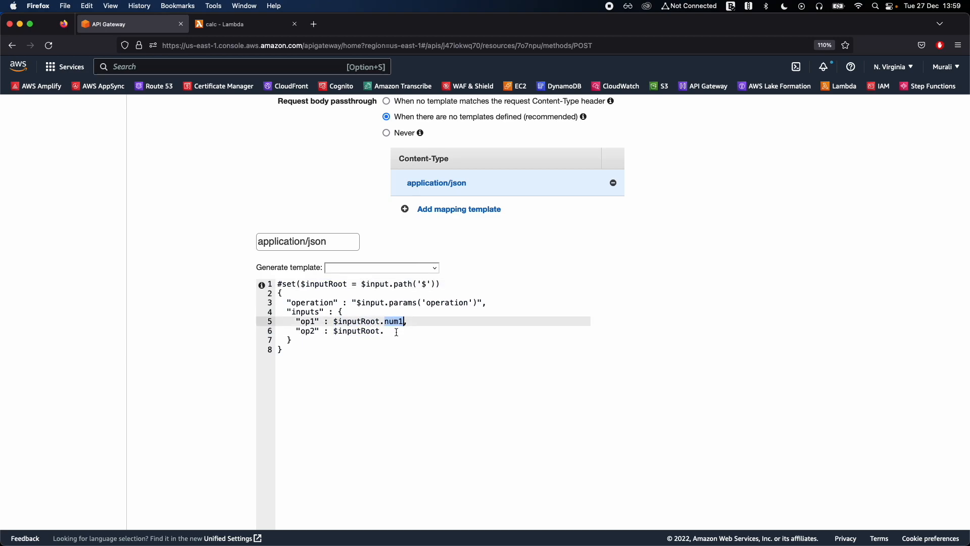
pyautogui.click(393, 330)
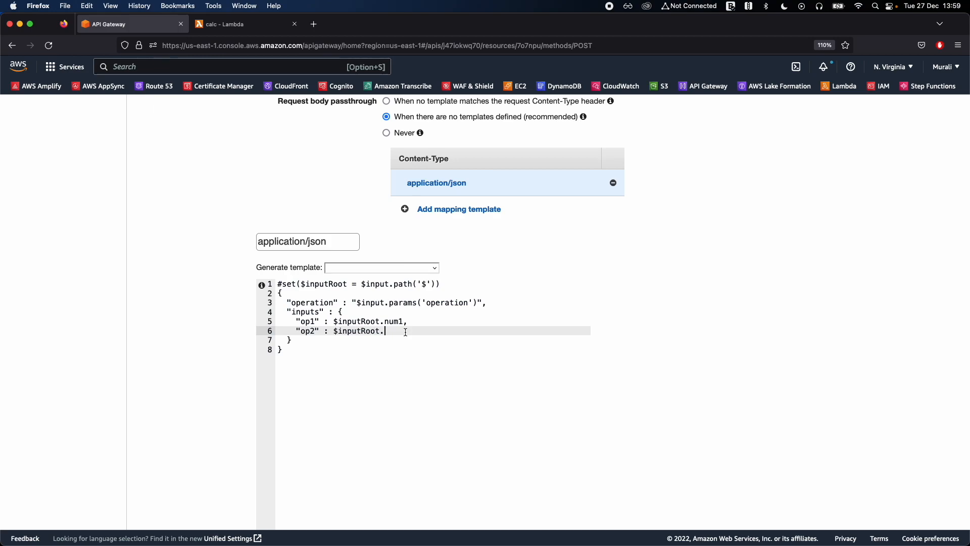
pyautogui.write('num2')
pyautogui.scroll(-3, 574, 329)
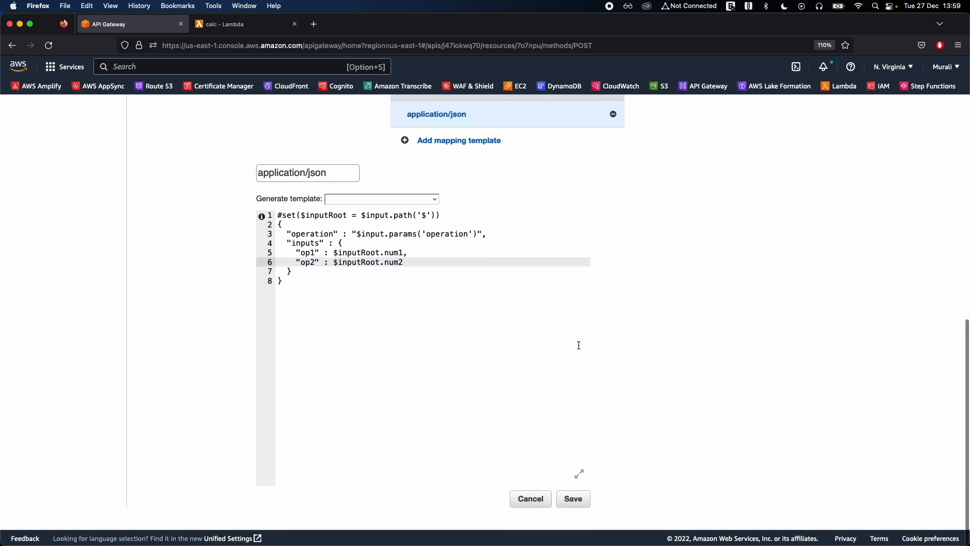
pyautogui.click(581, 505)
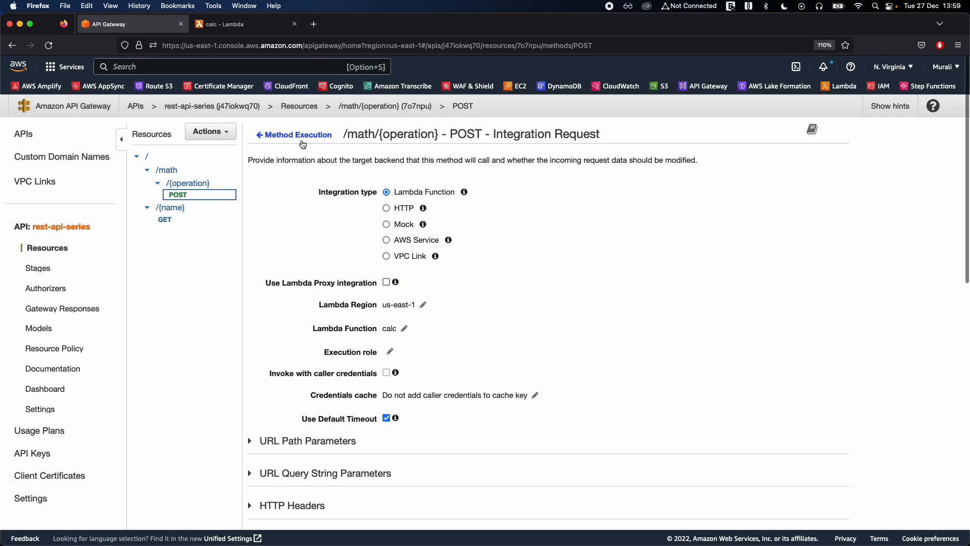
# Return to the POST method's test page and rerun the add test with num1 222 and num2 897.
pyautogui.click(302, 139)
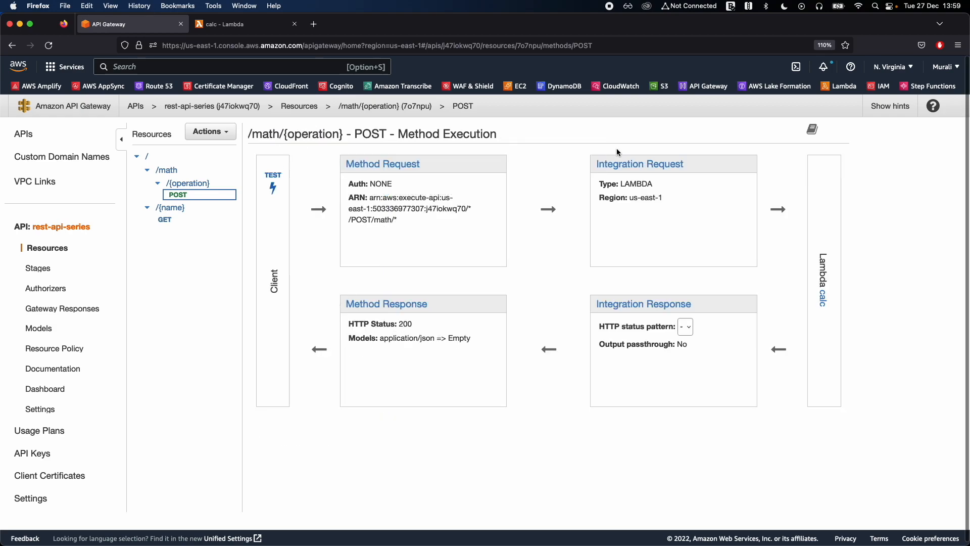
pyautogui.click(275, 182)
pyautogui.scroll(-3, 322, 219)
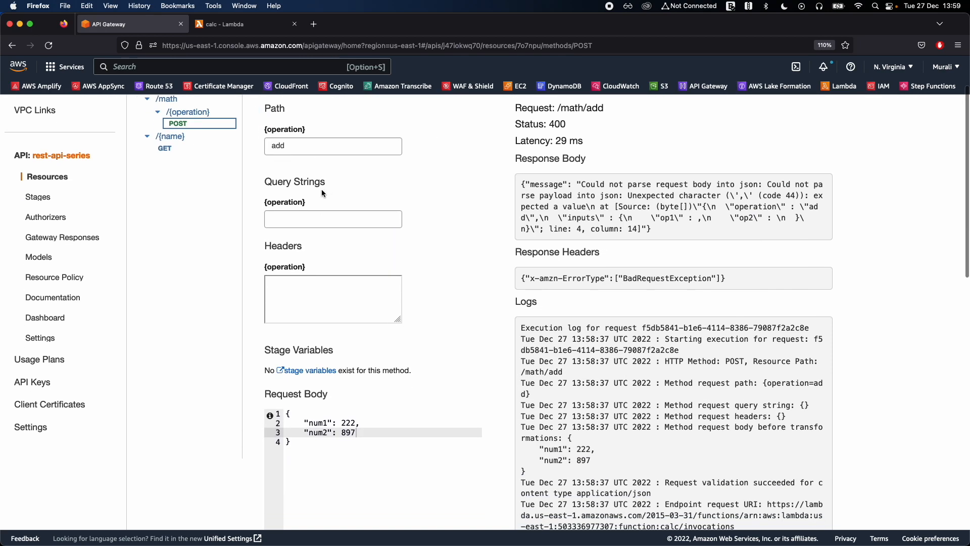
pyautogui.doubleClick(279, 146)
pyautogui.scroll(-6, 503, 233)
pyautogui.scroll(-8, 437, 307)
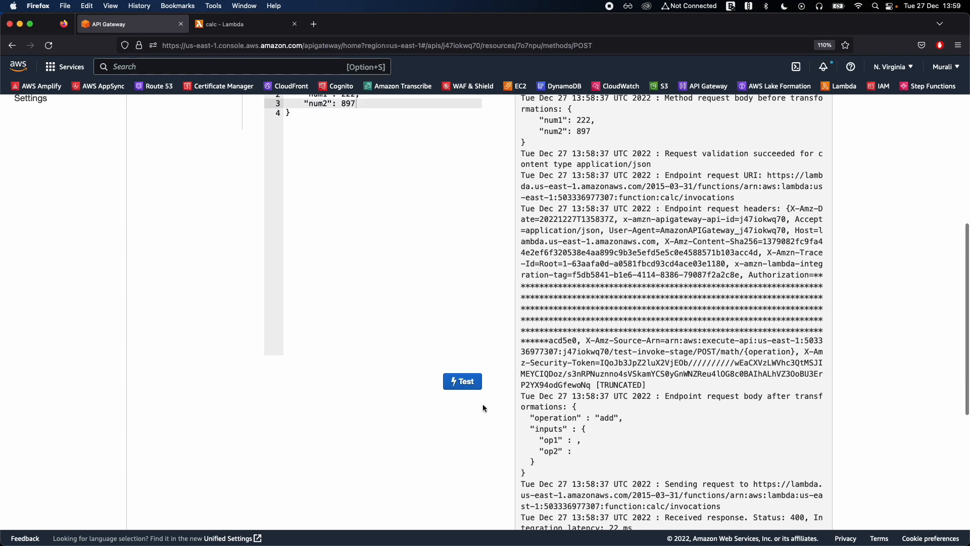
pyautogui.click(475, 387)
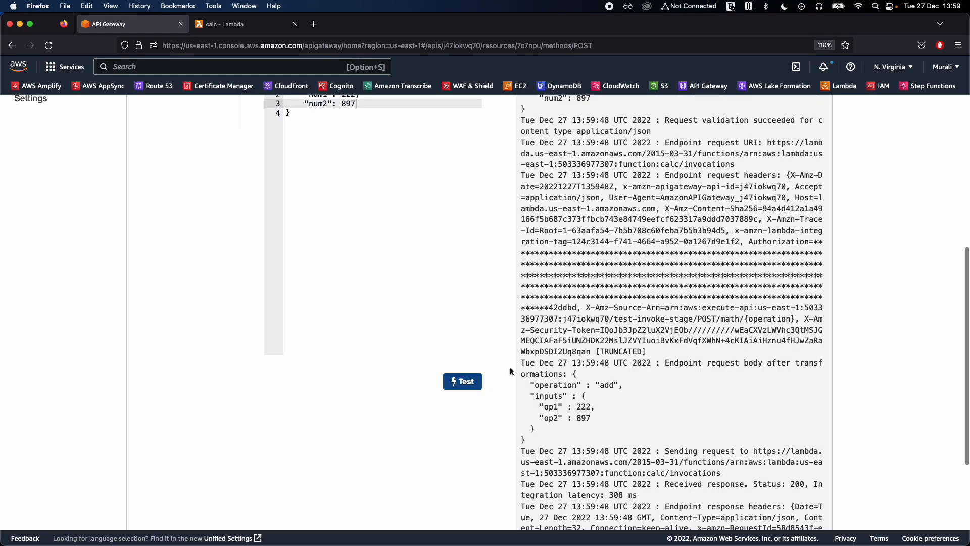
# Examine the add test's response body and the execution log for the transformed request.
pyautogui.scroll(17, 545, 353)
pyautogui.moveTo(678, 242); pyautogui.dragTo(679, 264)
pyautogui.click(692, 265)
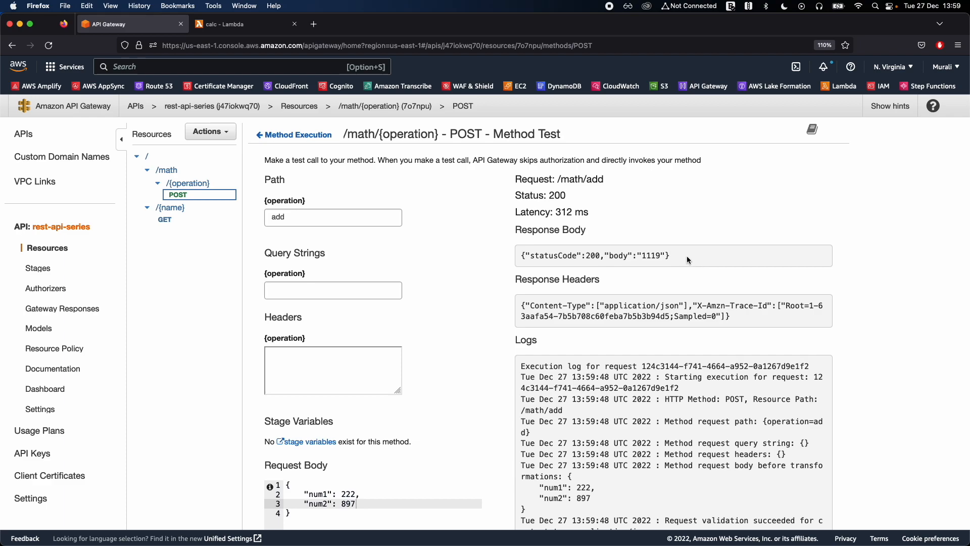
pyautogui.doubleClick(652, 256)
pyautogui.doubleClick(647, 259)
pyautogui.moveTo(677, 246); pyautogui.dragTo(672, 259)
pyautogui.click(683, 262)
pyautogui.scroll(-2, 684, 262)
pyautogui.scroll(-2, 684, 263)
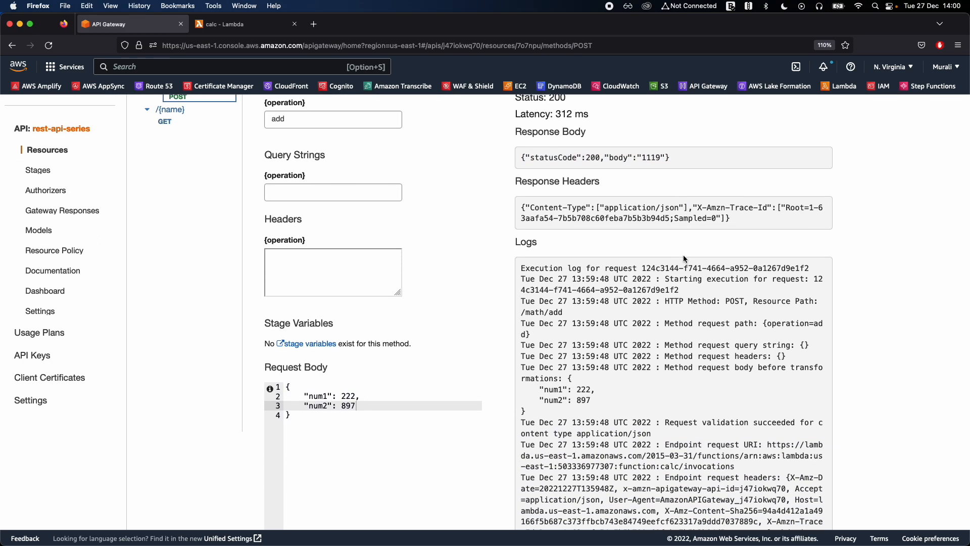
pyautogui.moveTo(659, 147); pyautogui.dragTo(666, 161)
pyautogui.click(682, 162)
pyautogui.scroll(3, 575, 298)
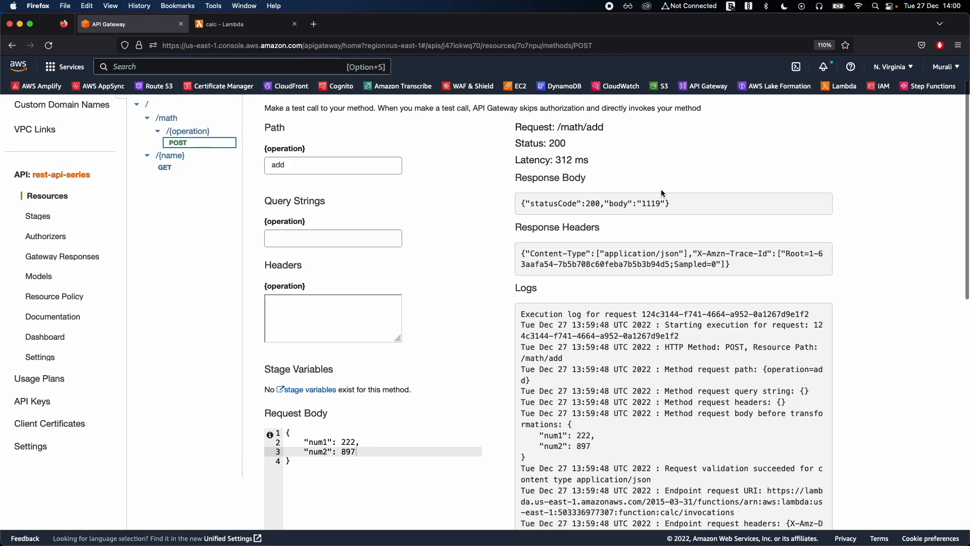
# Replace the num1 value in the request body with an empty string.
pyautogui.doubleClick(348, 477)
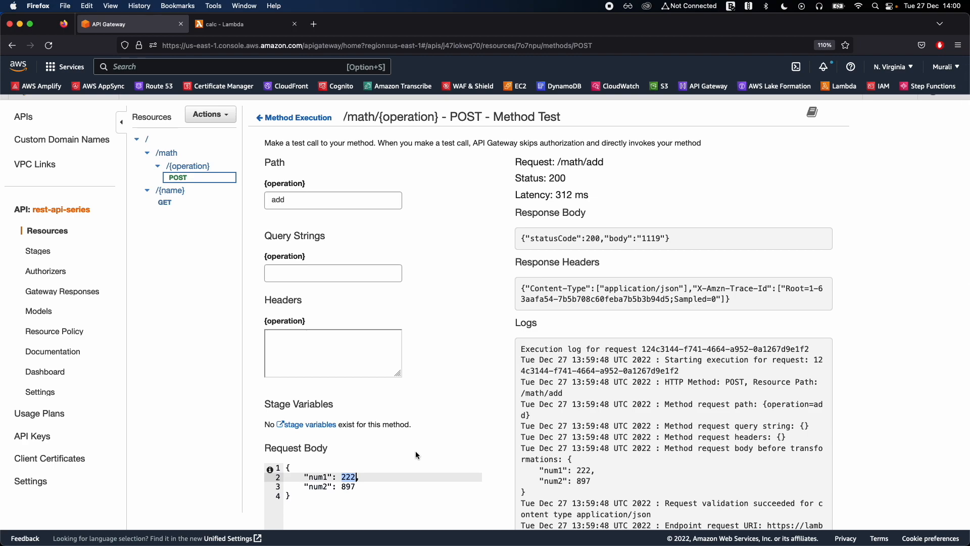
pyautogui.press('BackSpace')
pyautogui.write('"')
pyautogui.scroll(-1, 414, 415)
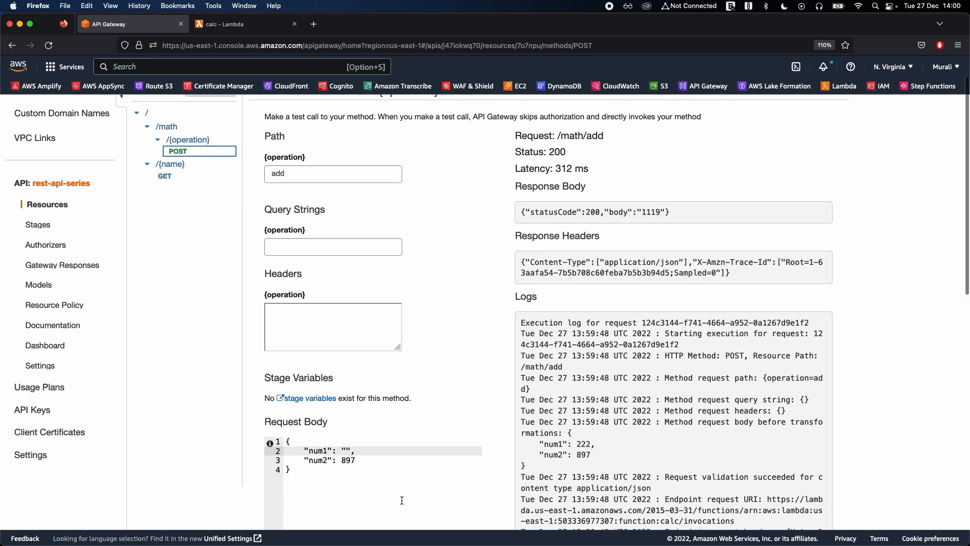
pyautogui.scroll(-4, 414, 415)
pyautogui.click(414, 415)
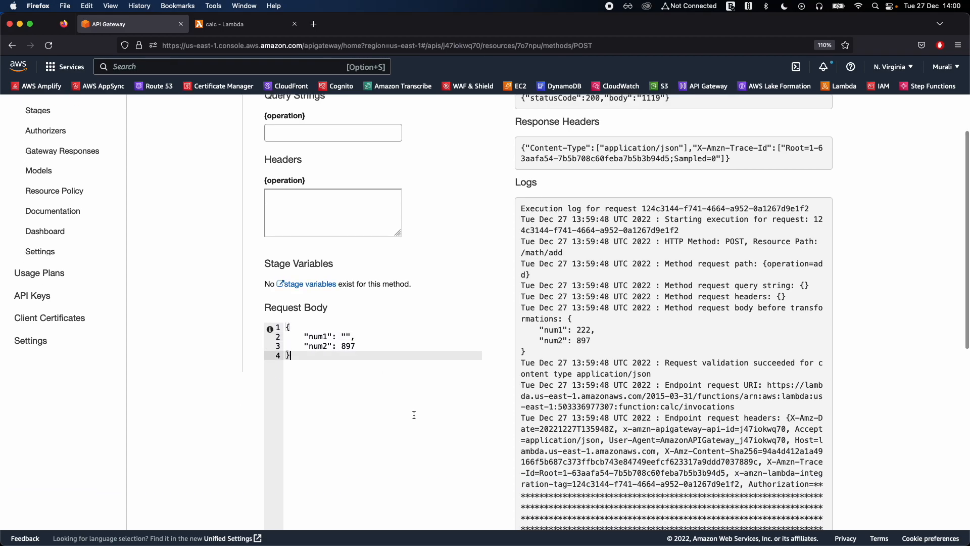
# Run the method test with the empty-string num1 and inspect the response body.
pyautogui.scroll(-2, 476, 440)
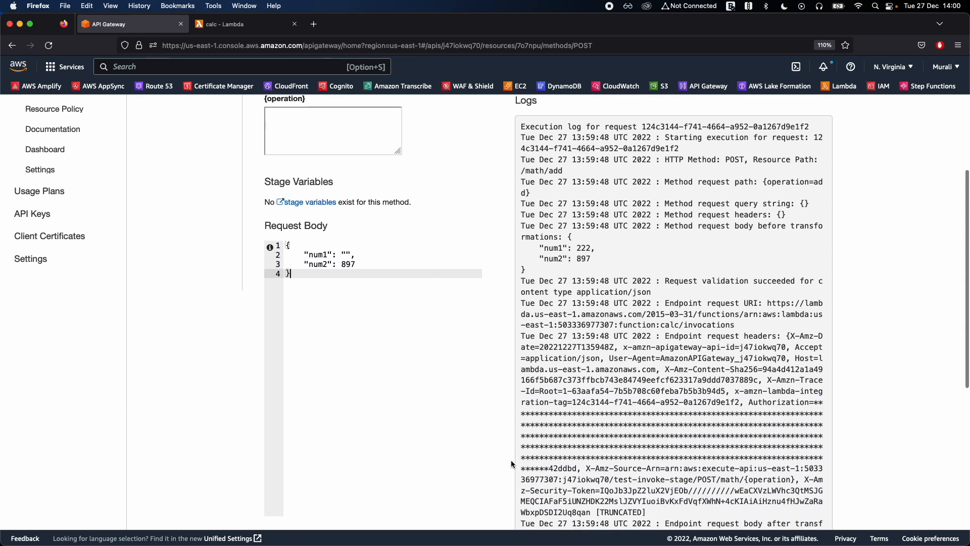
pyautogui.scroll(-8, 512, 464)
pyautogui.scroll(8, 513, 464)
pyautogui.scroll(3, 506, 462)
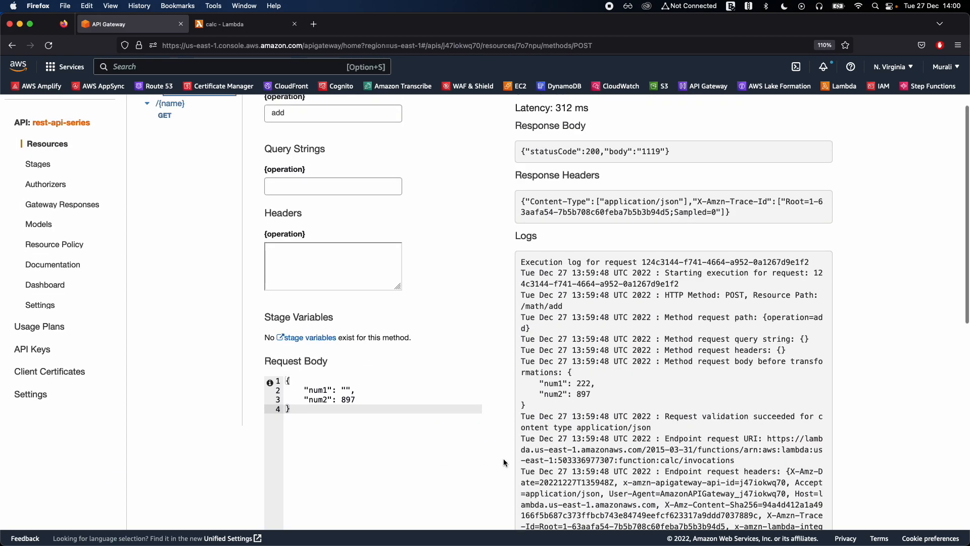
pyautogui.click(346, 390)
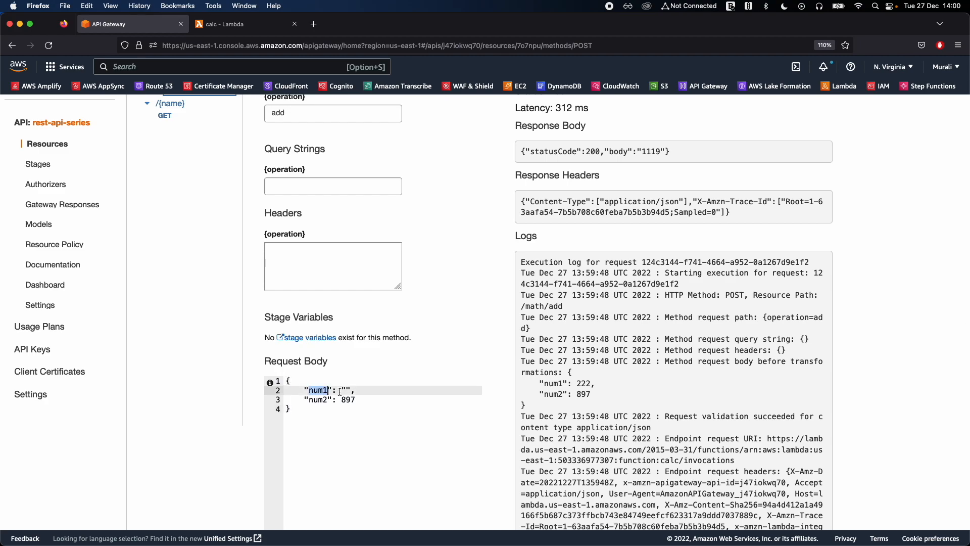
pyautogui.click(386, 392)
pyautogui.scroll(-5, 465, 399)
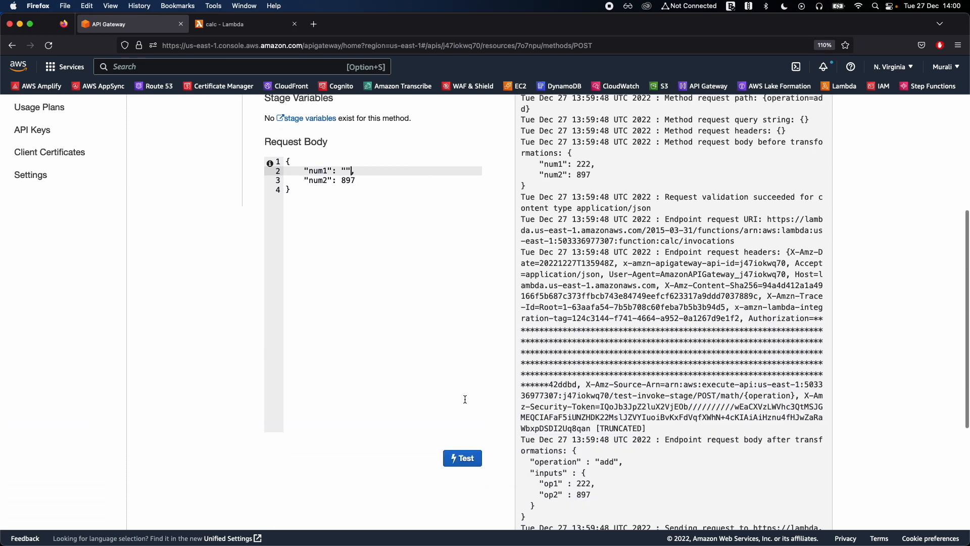
pyautogui.click(463, 458)
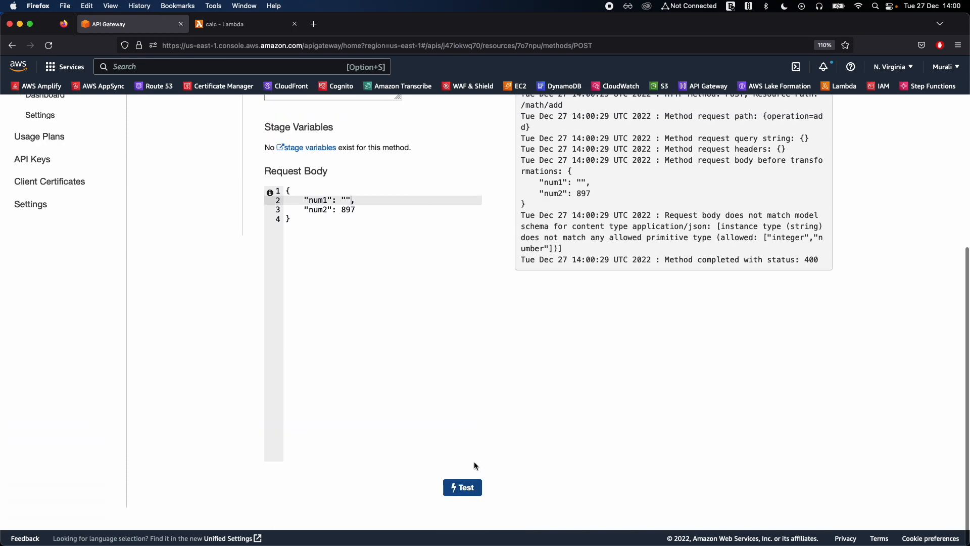
pyautogui.scroll(6, 511, 348)
pyautogui.moveTo(664, 246); pyautogui.dragTo(680, 256)
pyautogui.click(704, 265)
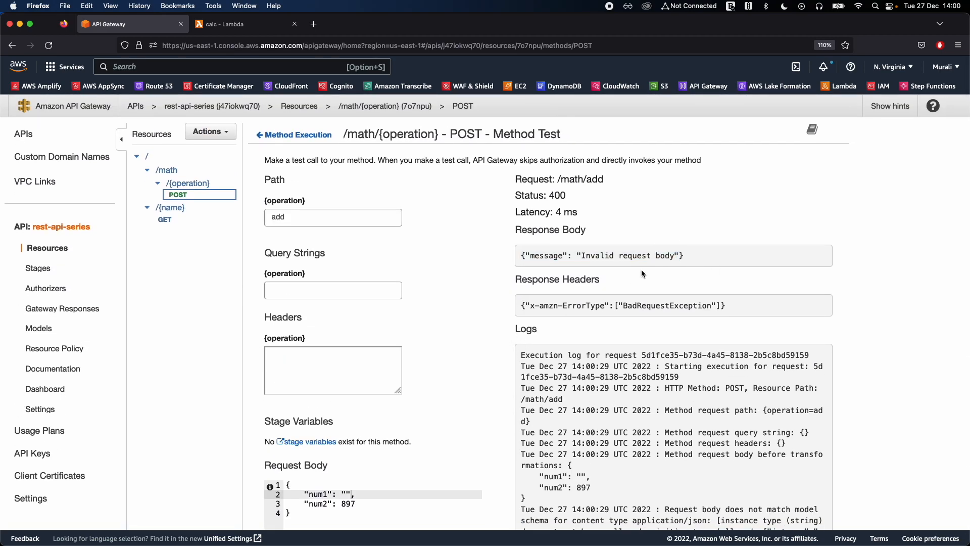
pyautogui.moveTo(584, 256)
pyautogui.mouseDown()
pyautogui.moveTo(688, 256)
pyautogui.moveTo(596, 256)
pyautogui.mouseUp()
pyautogui.click(613, 262)
# Set num1 to 765 in the request body, run the add test and check the response body.
pyautogui.scroll(-2, 613, 262)
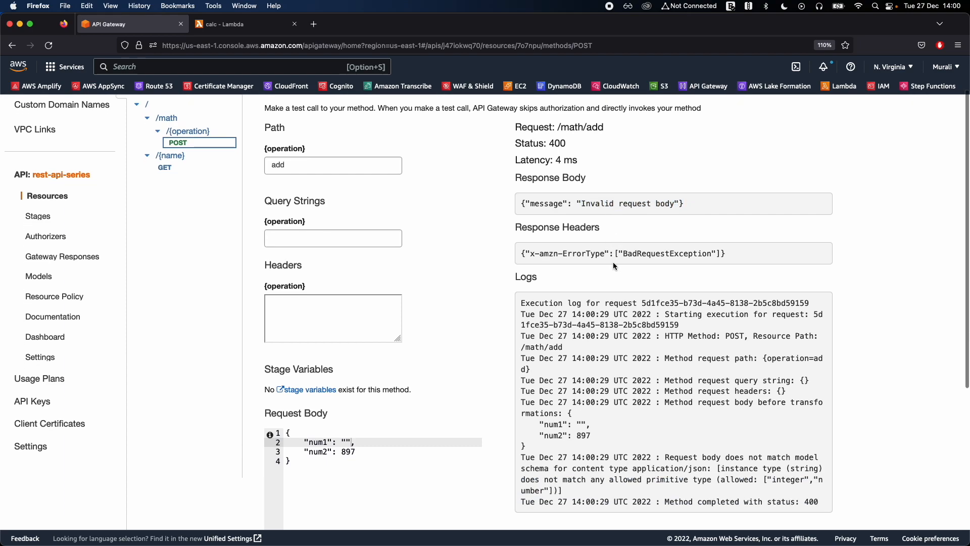
pyautogui.scroll(-2, 614, 261)
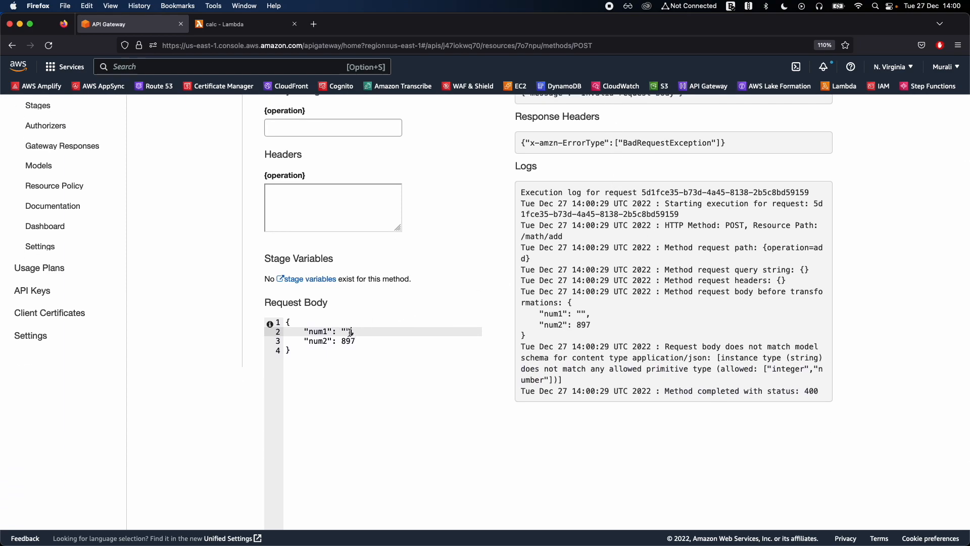
pyautogui.press('BackSpace')
pyautogui.write('765')
pyautogui.scroll(-3, 546, 338)
pyautogui.click(470, 488)
pyautogui.scroll(6, 502, 442)
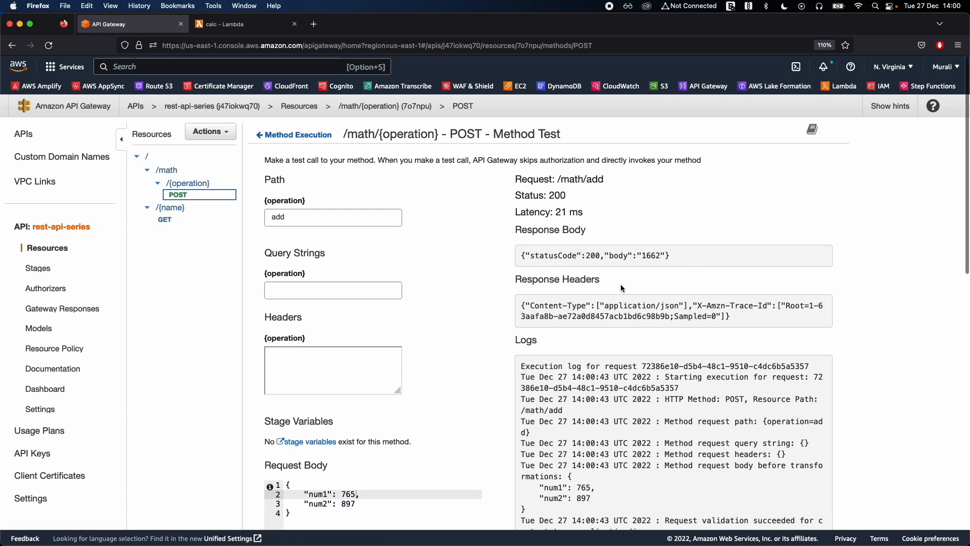
pyautogui.tripleClick(647, 250)
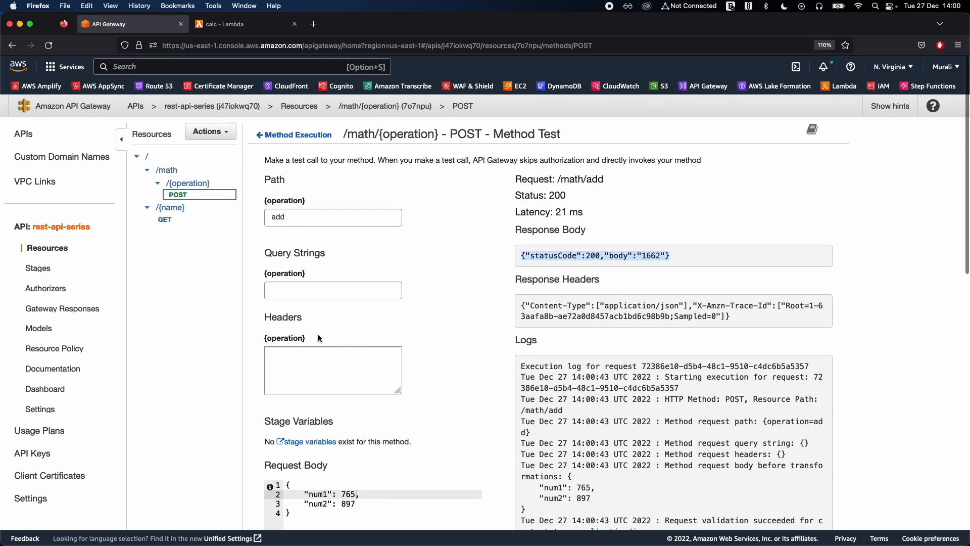
# Change the operation path parameter to multiply, run the method test and check the response body.
pyautogui.doubleClick(278, 215)
pyautogui.write('multiply')
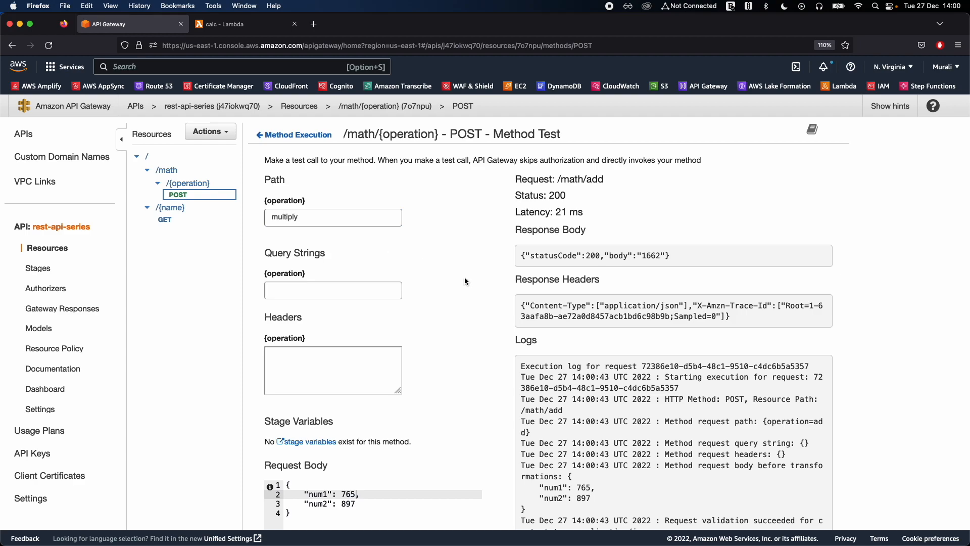
pyautogui.scroll(-5, 465, 276)
pyautogui.click(473, 522)
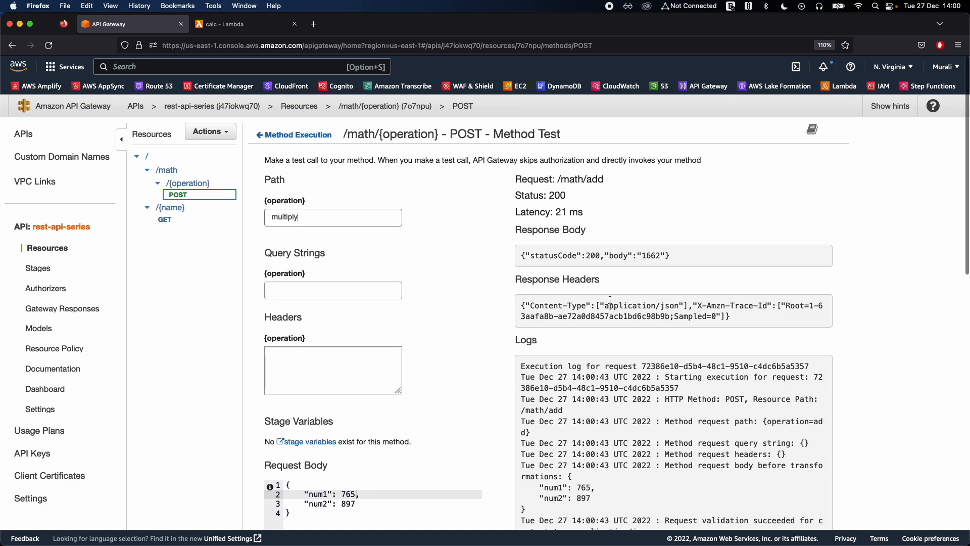
pyautogui.scroll(-6, 494, 403)
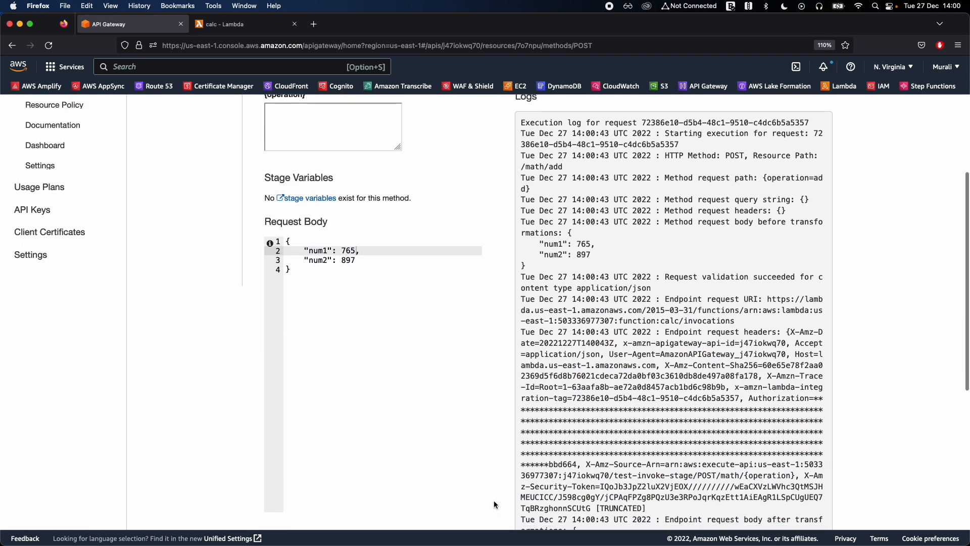
pyautogui.click(474, 480)
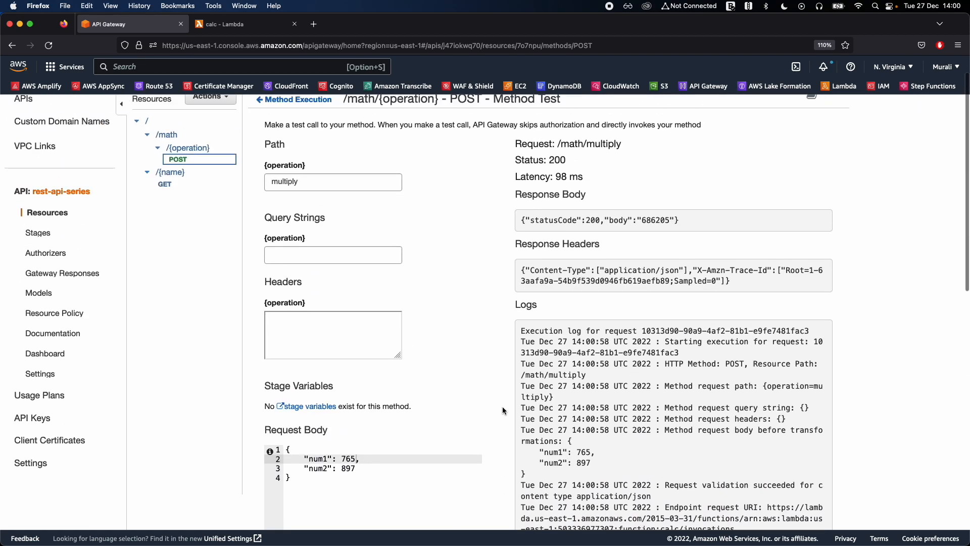
pyautogui.tripleClick(672, 266)
pyautogui.click(690, 266)
pyautogui.tripleClick(687, 259)
pyautogui.click(686, 259)
# Remove the num1 line from the request body, run the multiply test and check the response body.
pyautogui.scroll(-2, 645, 340)
pyautogui.click(388, 411)
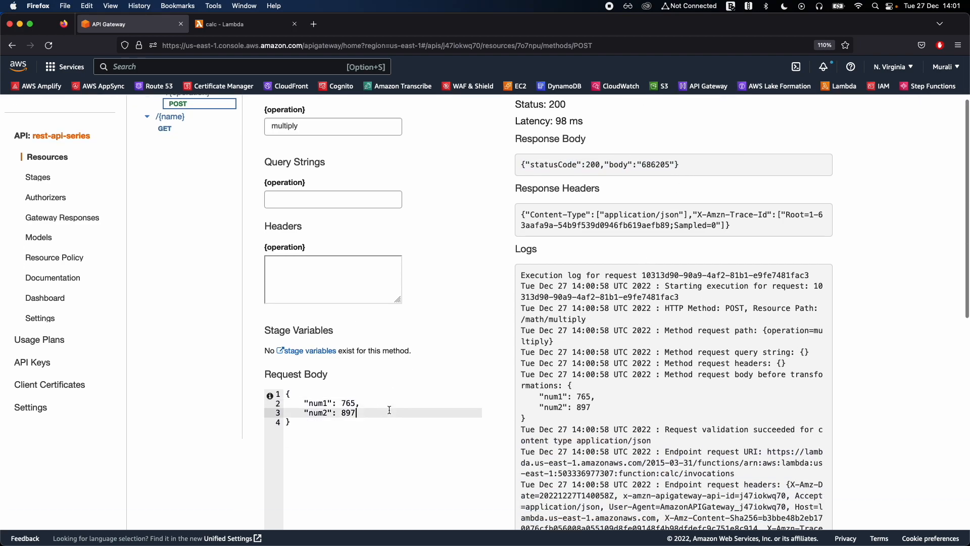
pyautogui.press('Up')
pyautogui.press('shift+super+Left')
pyautogui.press('Right')
pyautogui.press('Right')
pyautogui.press('shift+super+Left')
pyautogui.press('BackSpace')
pyautogui.press('BackSpace')
pyautogui.press('BackSpace')
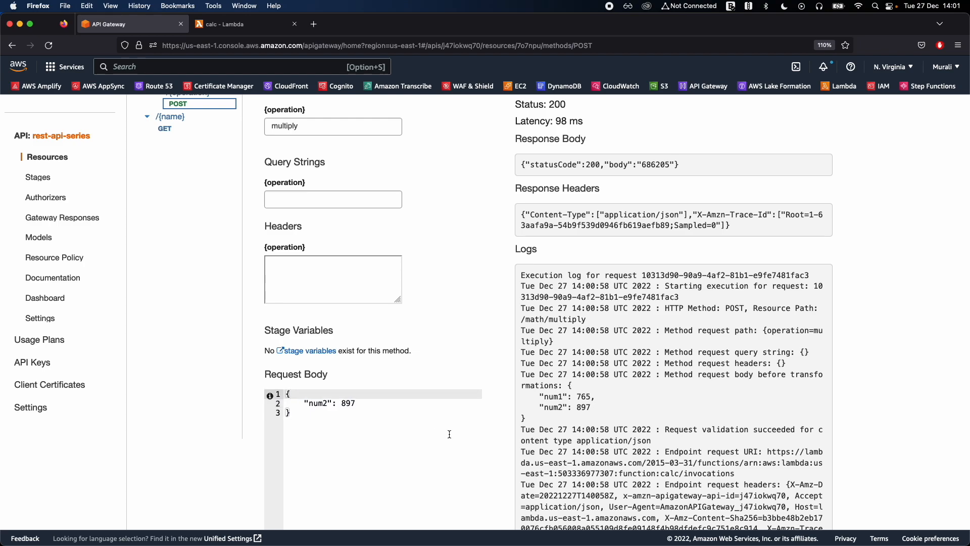
pyautogui.scroll(-5, 450, 434)
pyautogui.click(457, 430)
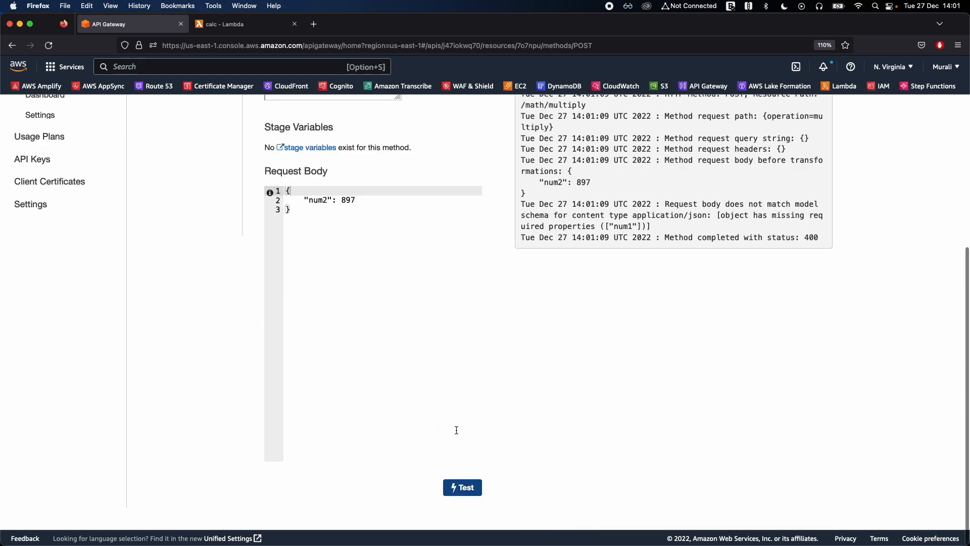
pyautogui.scroll(6, 526, 351)
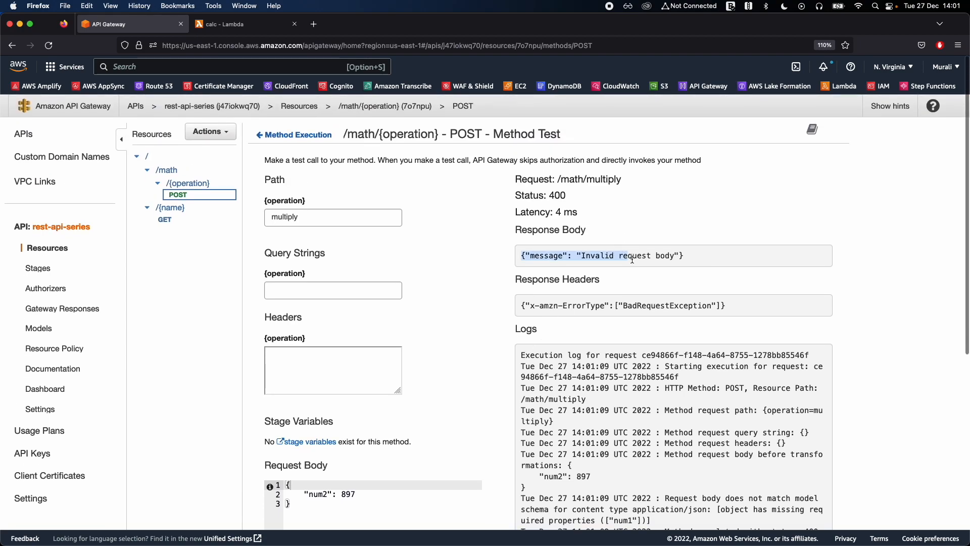
# Add a num1 property with the value 9 above num2 in the request body and run the test.
pyautogui.scroll(-1, 369, 452)
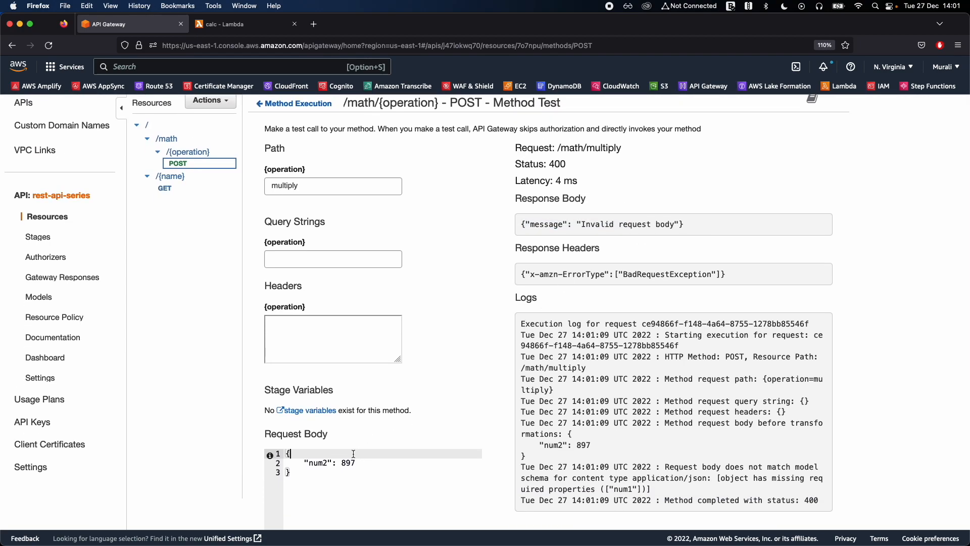
pyautogui.press('Return')
pyautogui.write('"num1": 9')
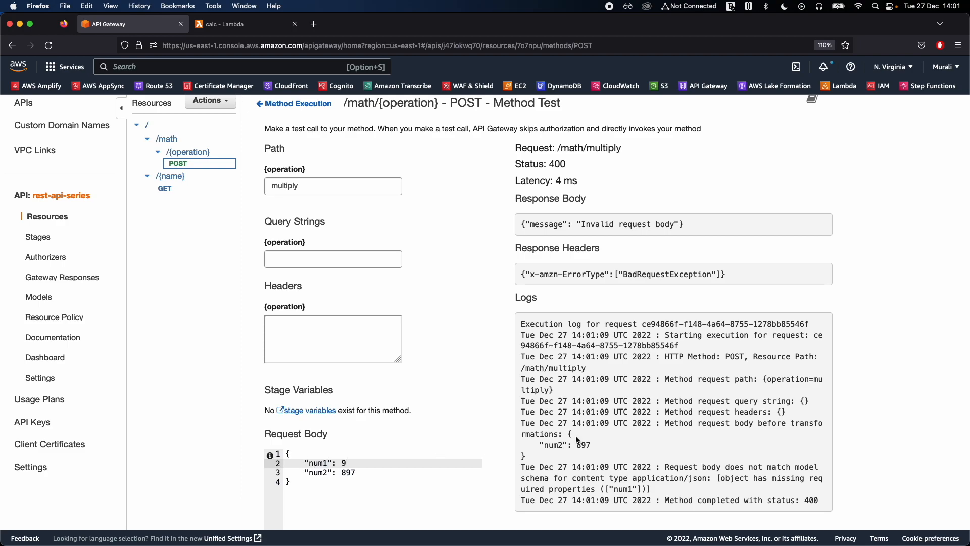
pyautogui.scroll(-5, 578, 440)
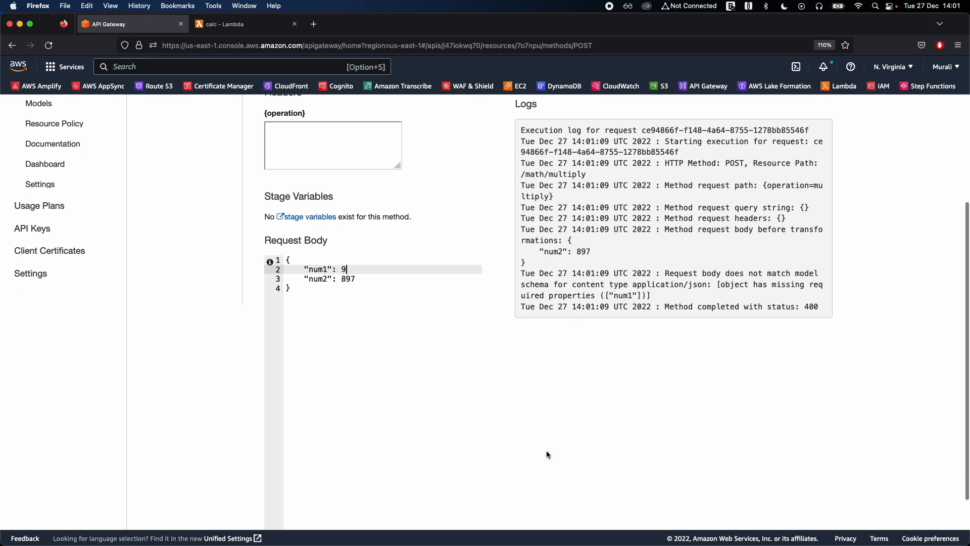
pyautogui.click(463, 486)
pyautogui.scroll(10, 490, 450)
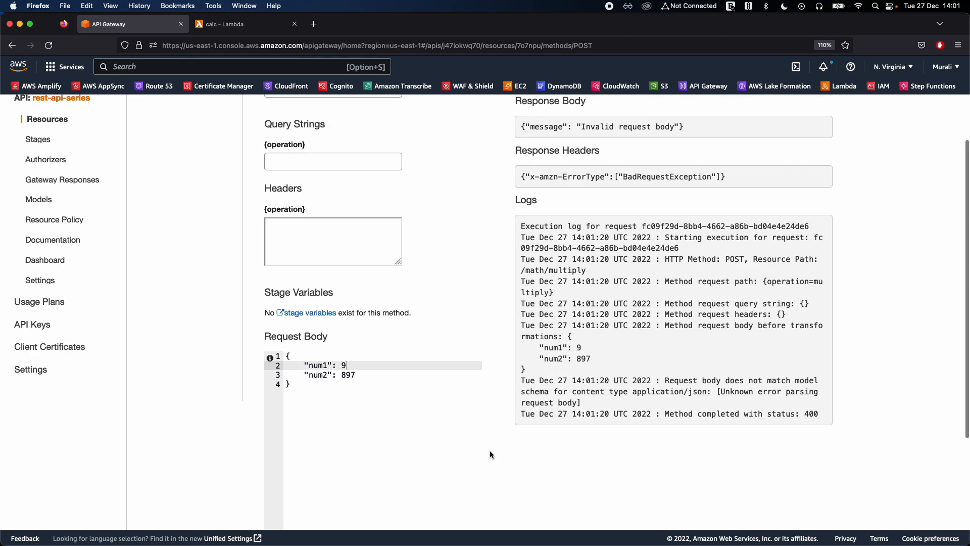
# Add the missing comma after the num1 value, rerun the multiply test and review the response.
pyautogui.scroll(-4, 525, 399)
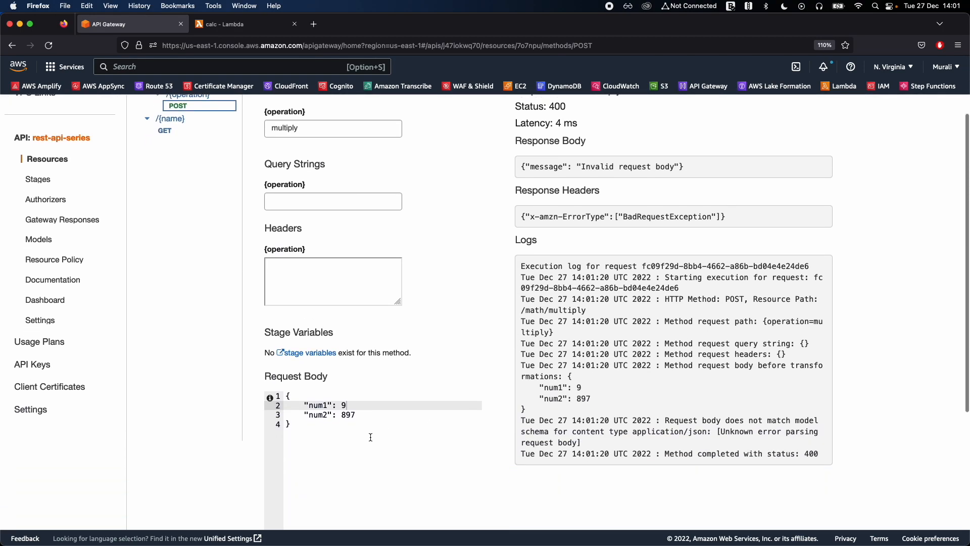
pyautogui.click(369, 415)
pyautogui.click(366, 404)
pyautogui.write(',')
pyautogui.scroll(-5, 596, 445)
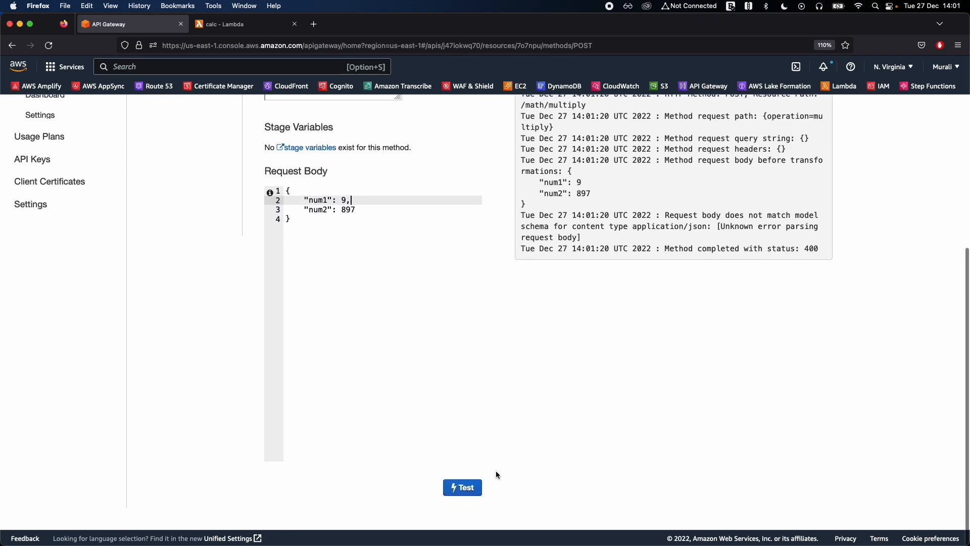
pyautogui.click(463, 489)
pyautogui.scroll(5, 500, 449)
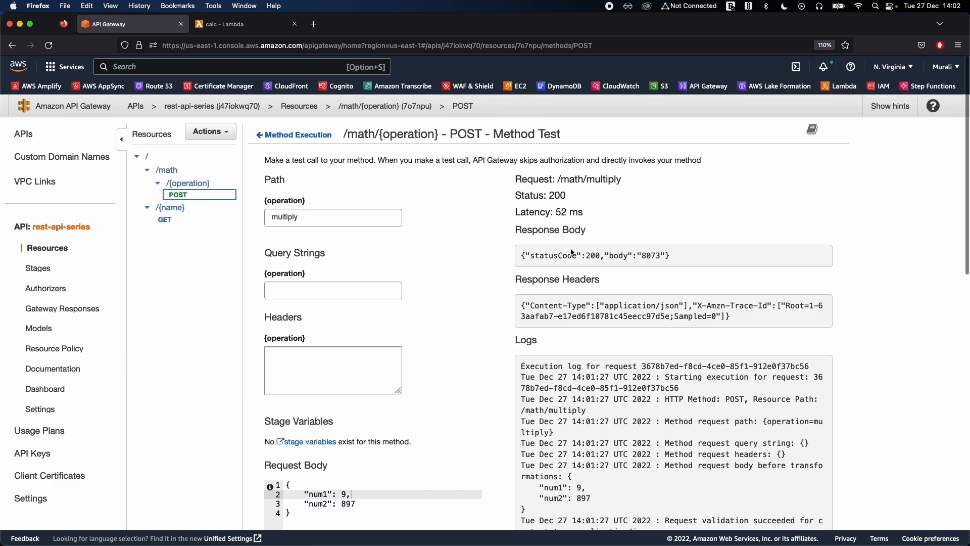
pyautogui.scroll(-5, 551, 251)
pyautogui.scroll(5, 551, 251)
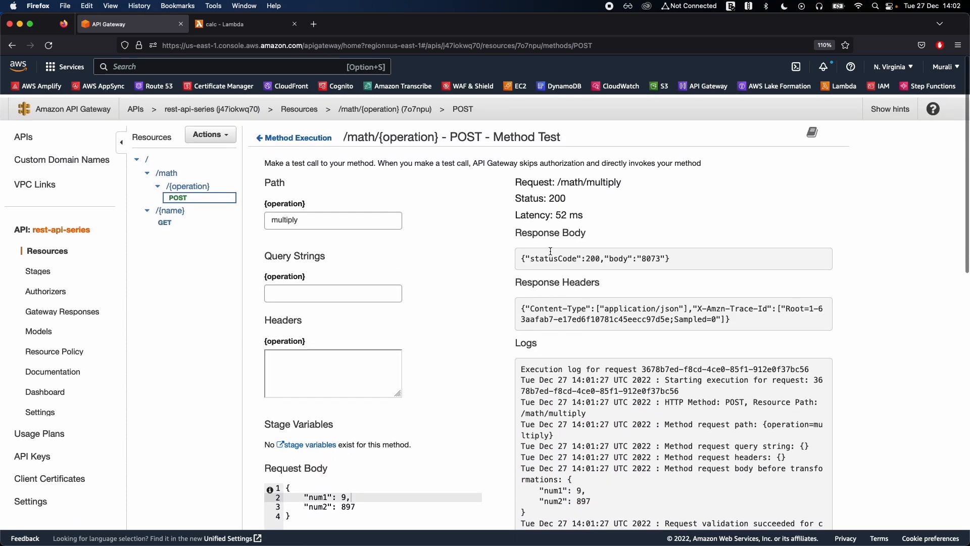